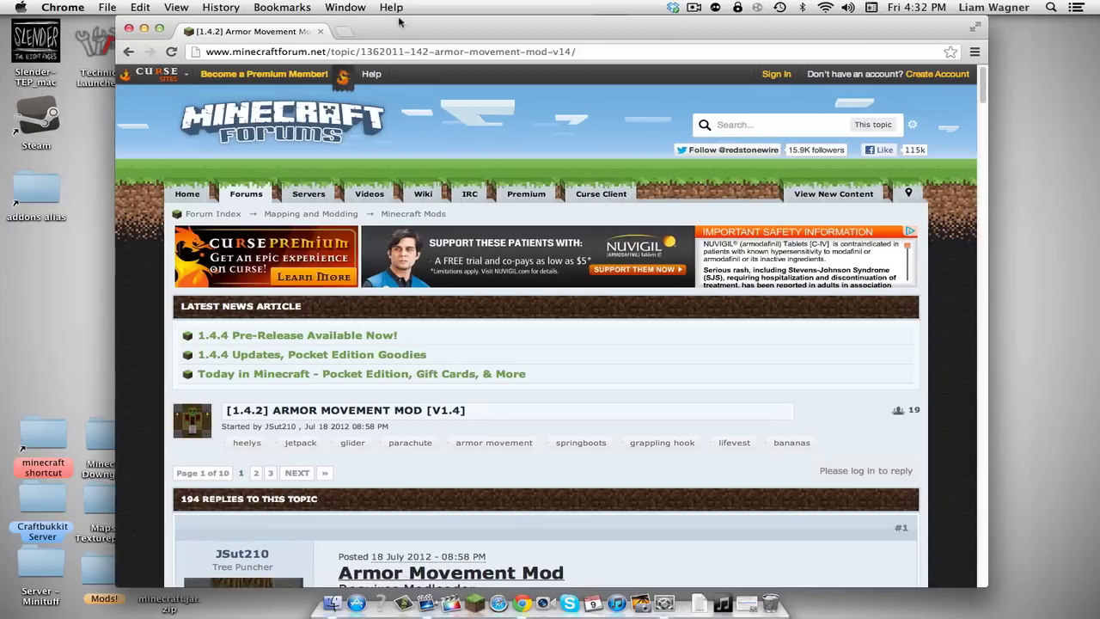
Review the Armor Movement Mod forum post, including its item list, crafting recipes section and download link
scroll(410, 327, "down", 3)
scroll(409, 336, "up", 3)
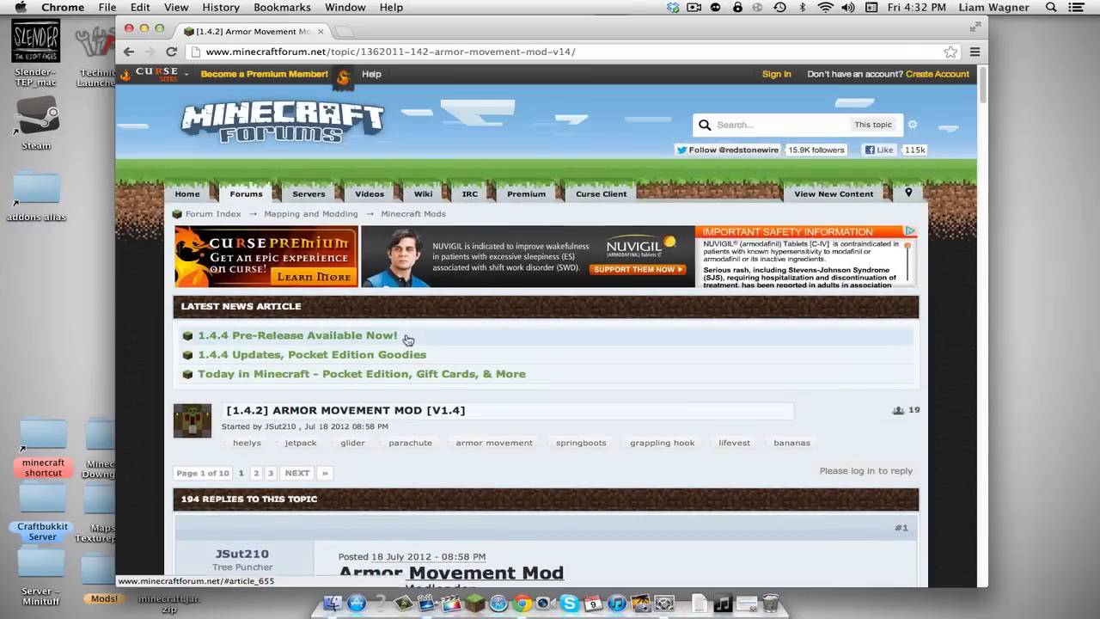
scroll(408, 340, "down", 5)
scroll(408, 339, "up", 3)
scroll(488, 383, "down", 2)
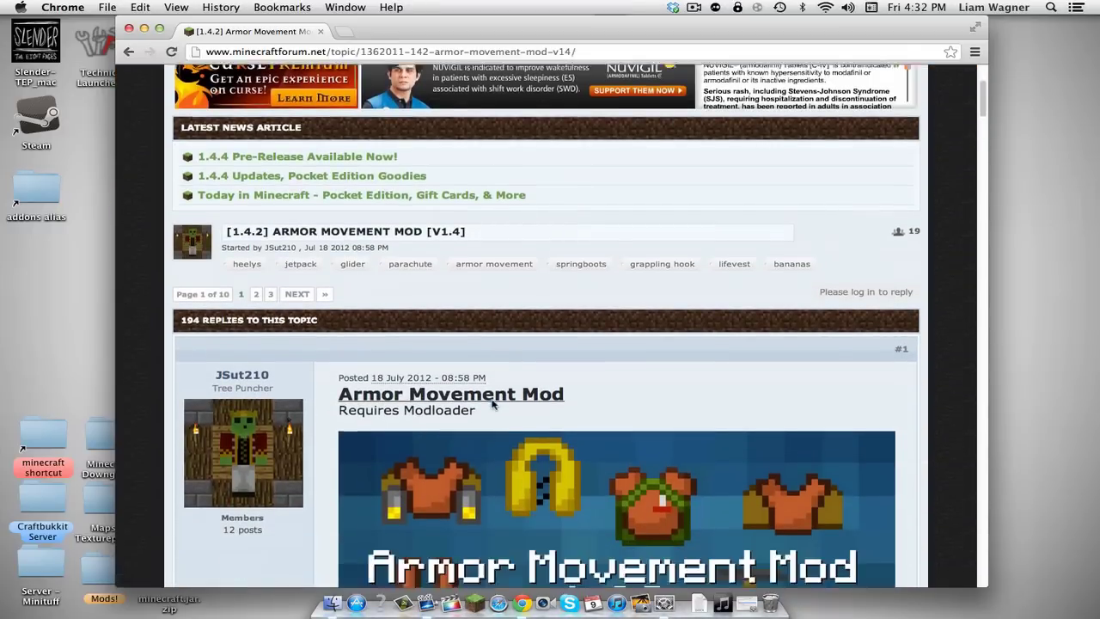
scroll(378, 290, "down", 4)
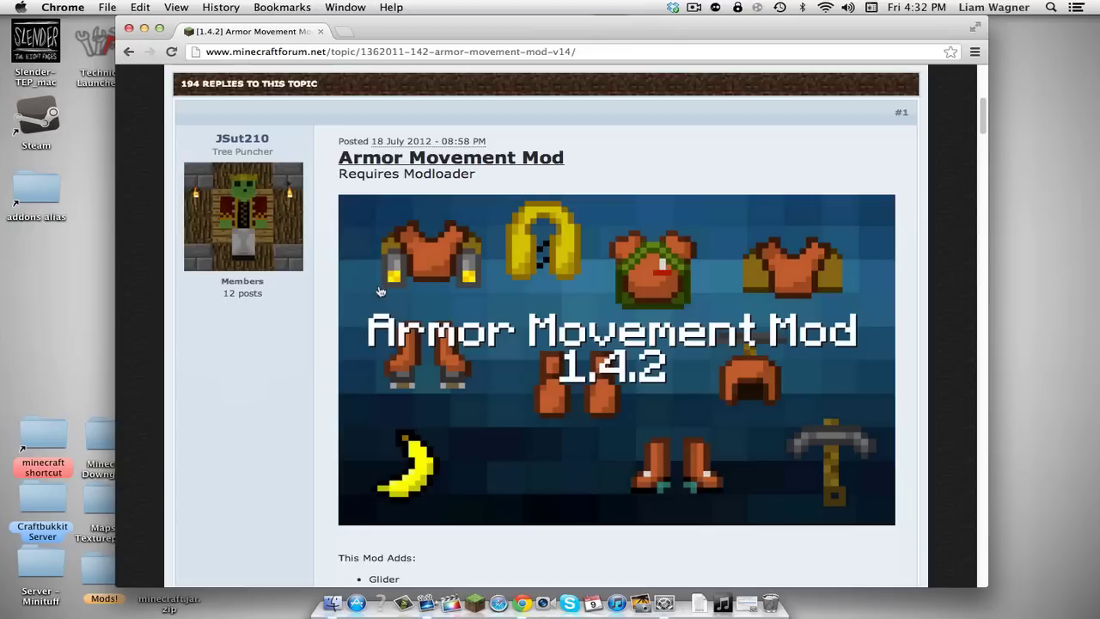
scroll(382, 292, "down", 4)
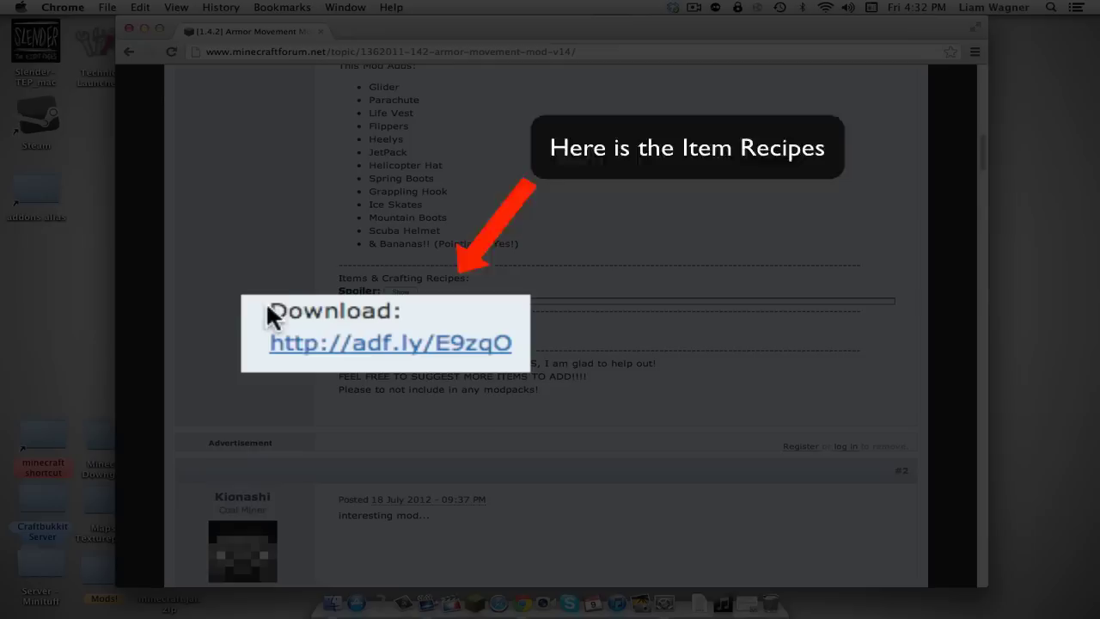
left_click_drag(337, 324, 389, 325)
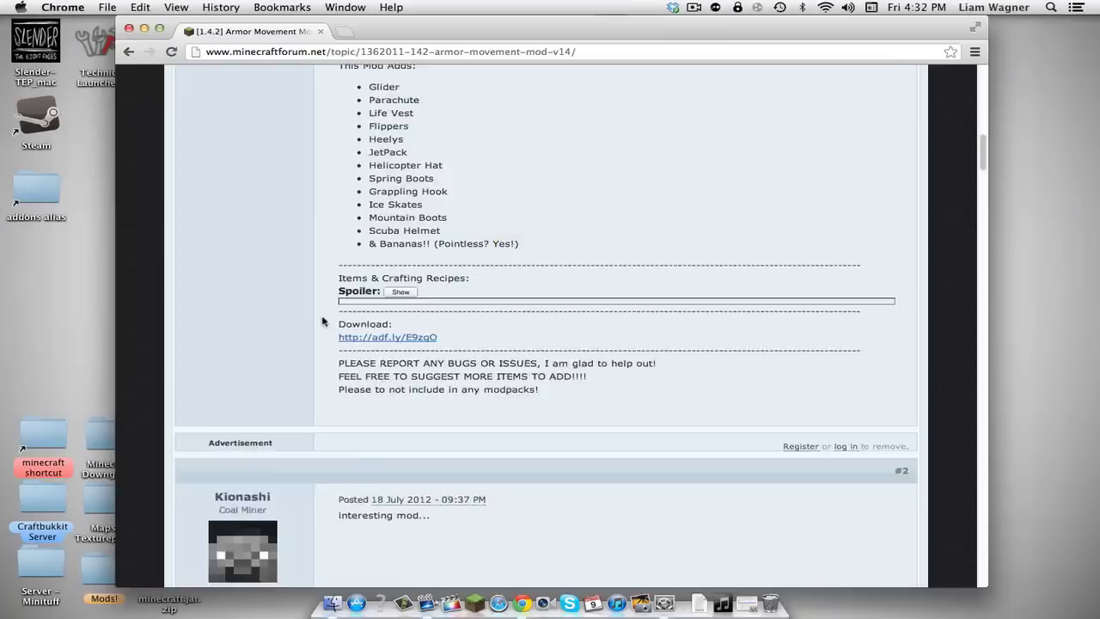
scroll(327, 320, "up", 8)
scroll(326, 321, "down", 9)
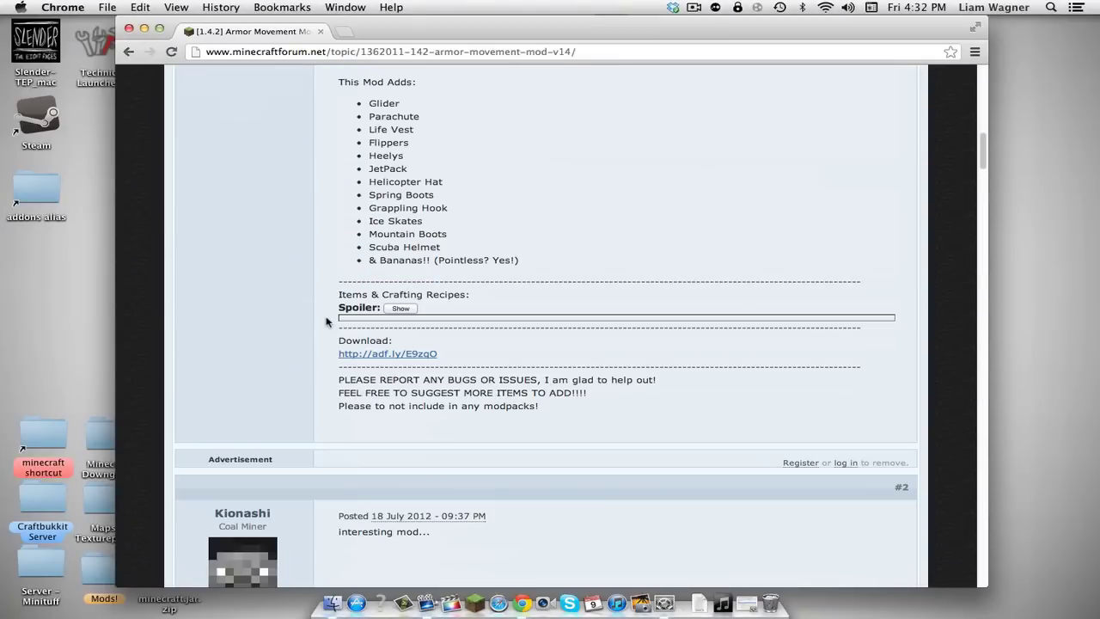
scroll(367, 335, "up", 8)
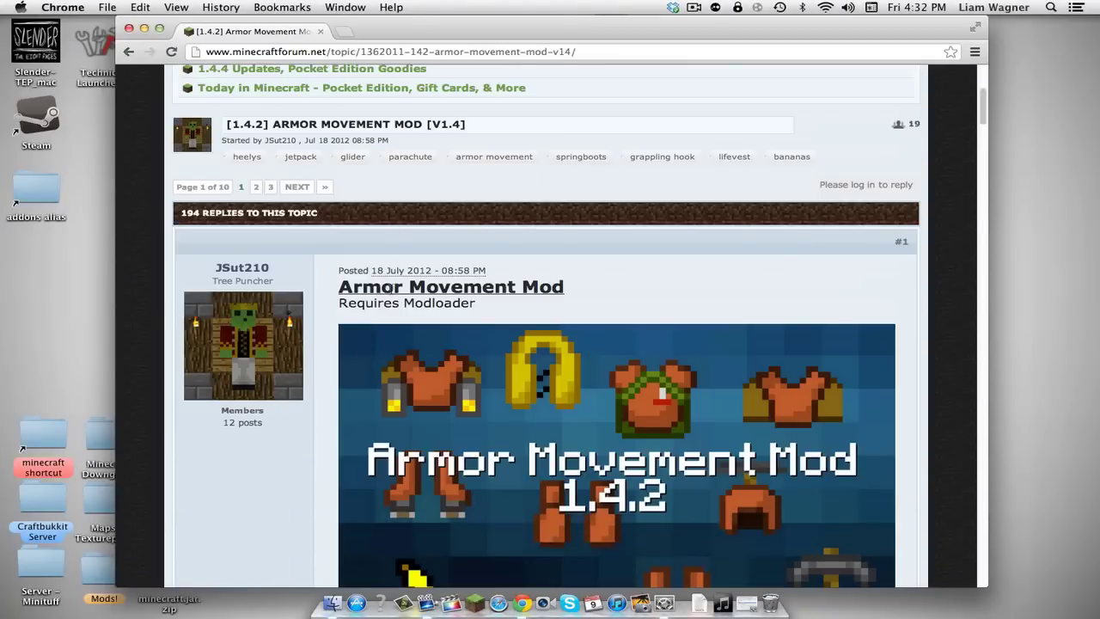
scroll(391, 287, "down", 8)
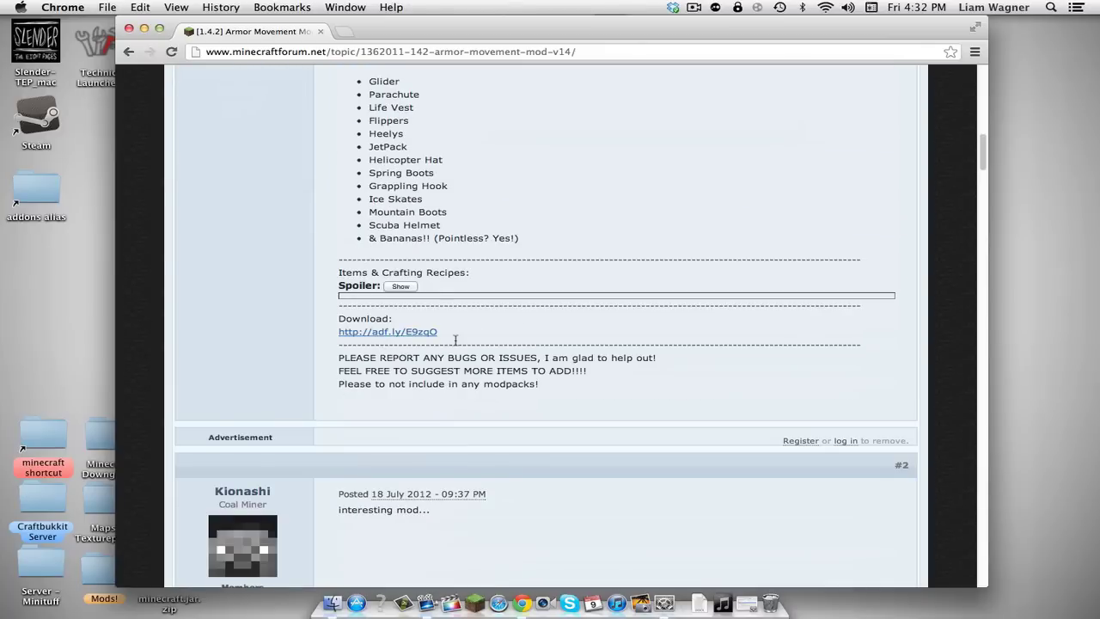
Download Armor Movement 1.4.2.zip through the post's adf.ly link, skipping the ad, and close the ad page
scroll(412, 336, "down", 1)
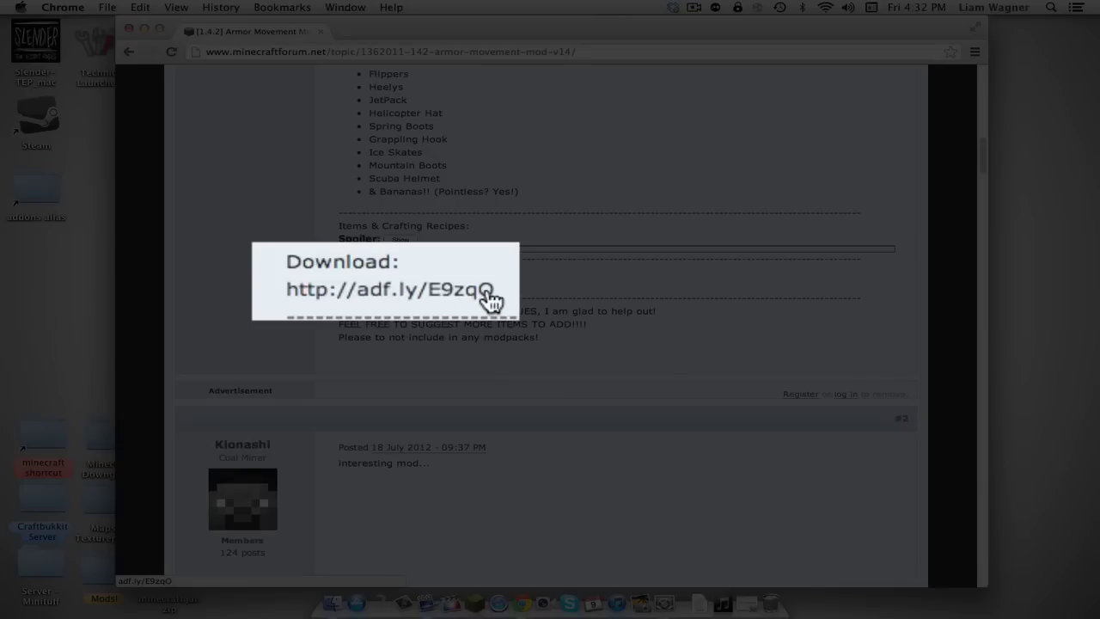
left_click(390, 290)
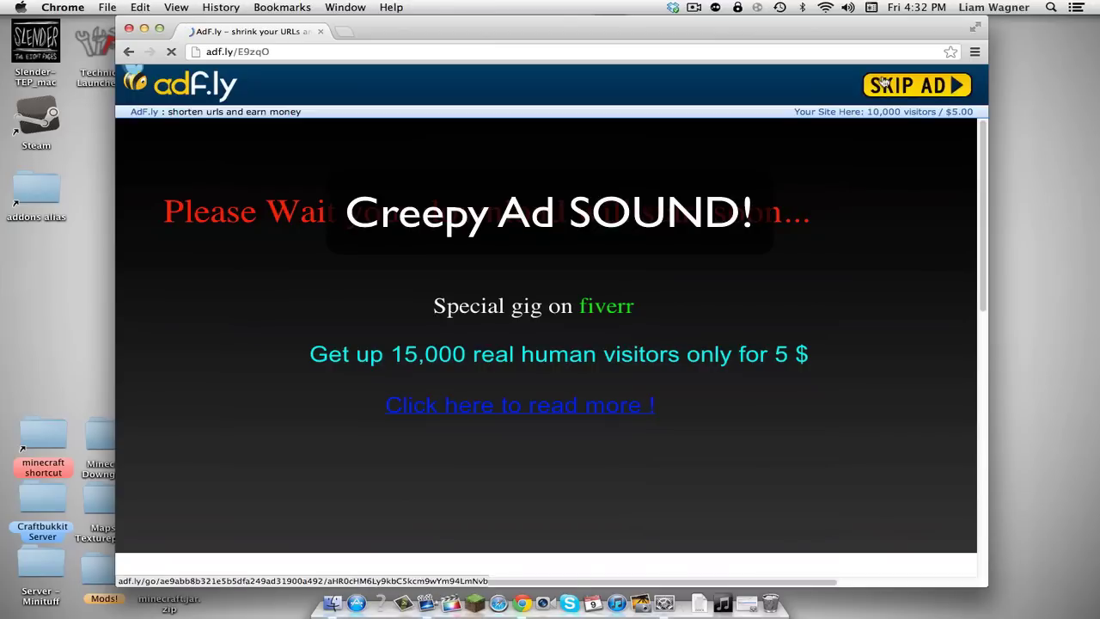
left_click(885, 81)
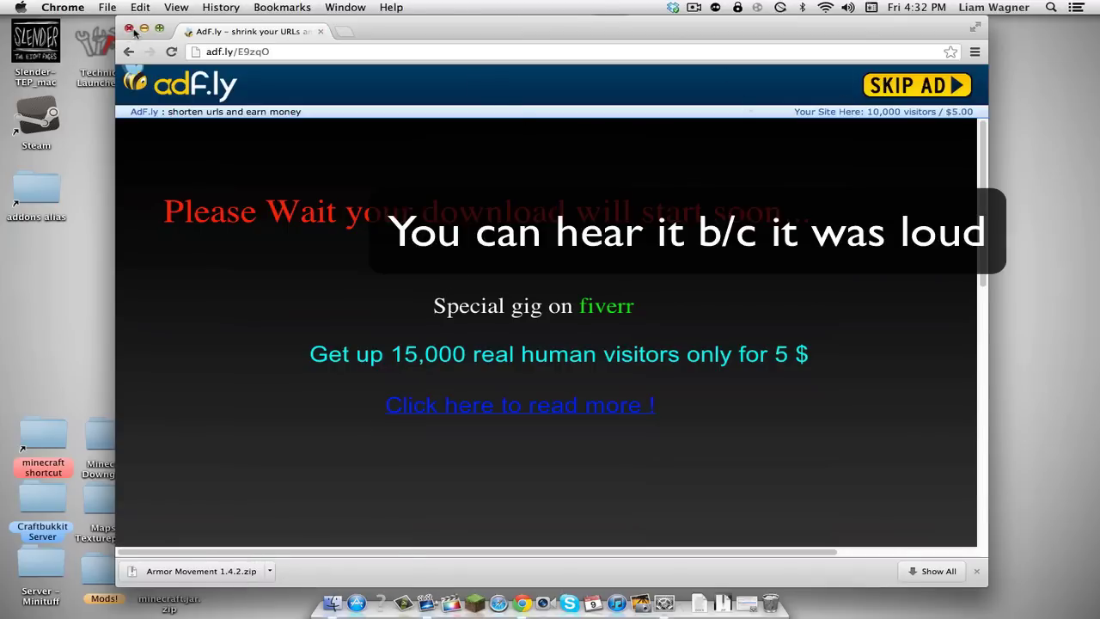
left_click(320, 31)
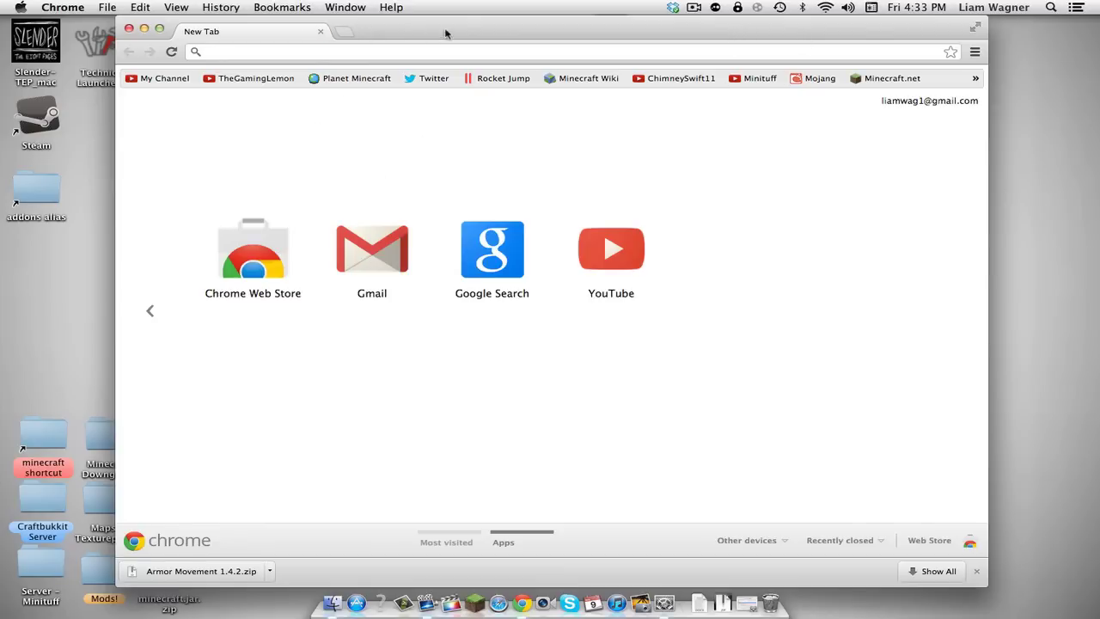
Shift the browser window to uncover the desktop and place the downloaded Armor Movement 1.4.2.zip there
left_click_drag(447, 29, 434, 16)
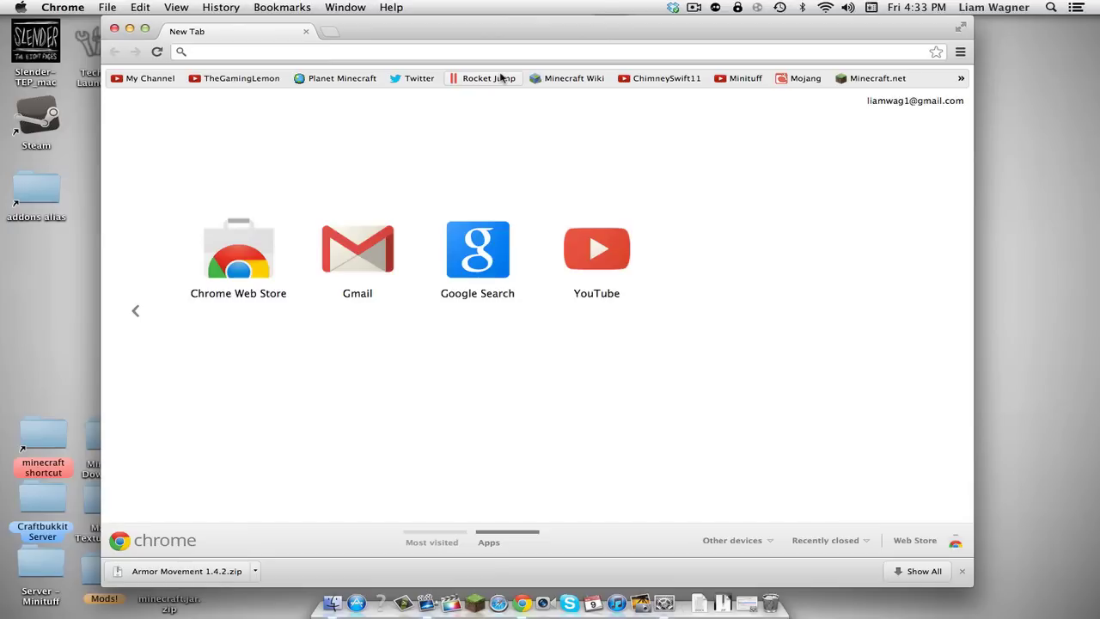
left_click_drag(400, 31, 423, 31)
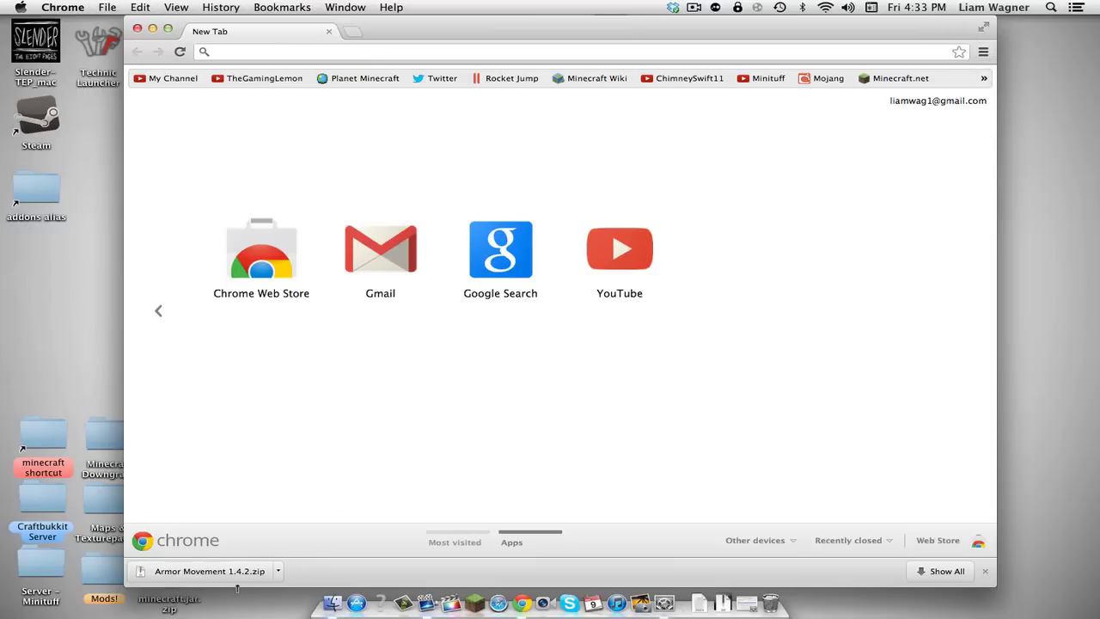
left_click_drag(420, 31, 486, 13)
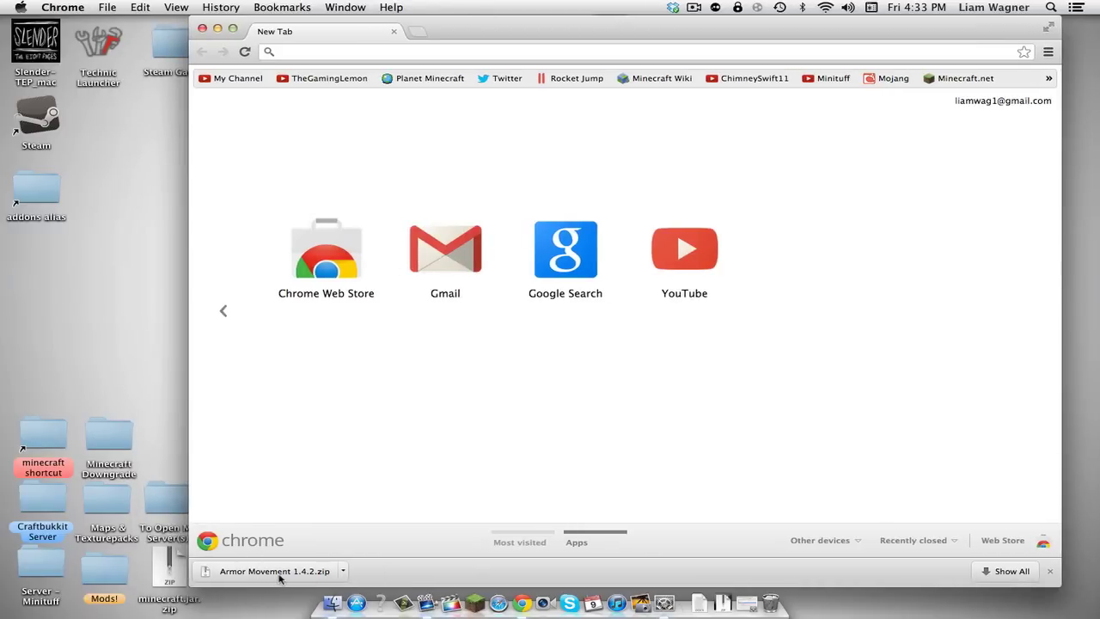
left_click_drag(279, 578, 155, 300)
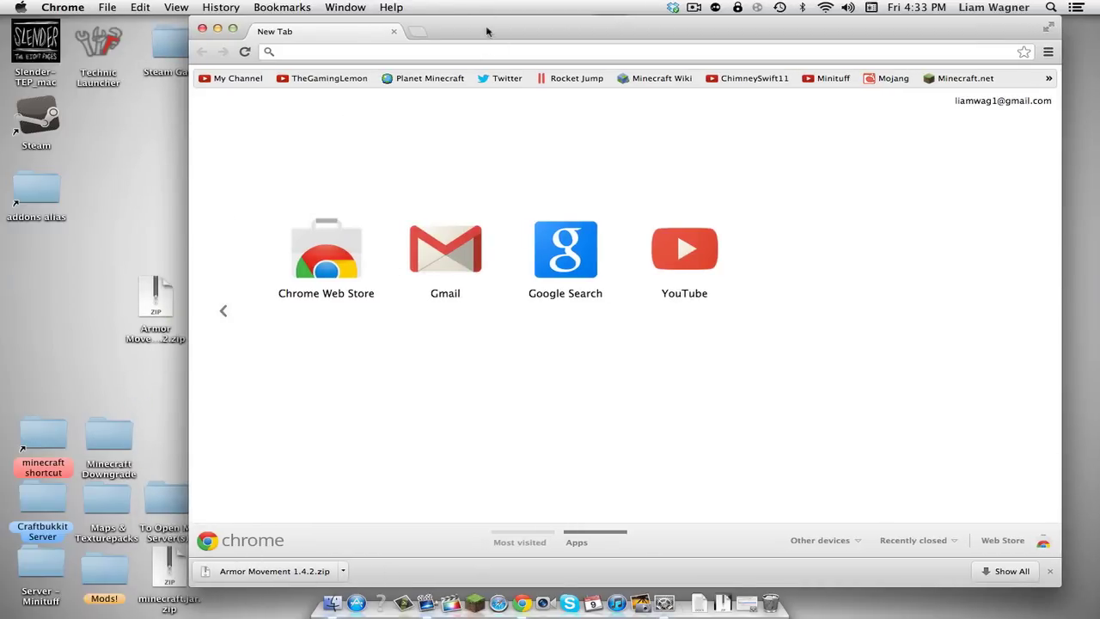
Close the downloads bar and the browser window, and move the minecraft folder window clear of the zip file
left_click_drag(487, 32, 466, 19)
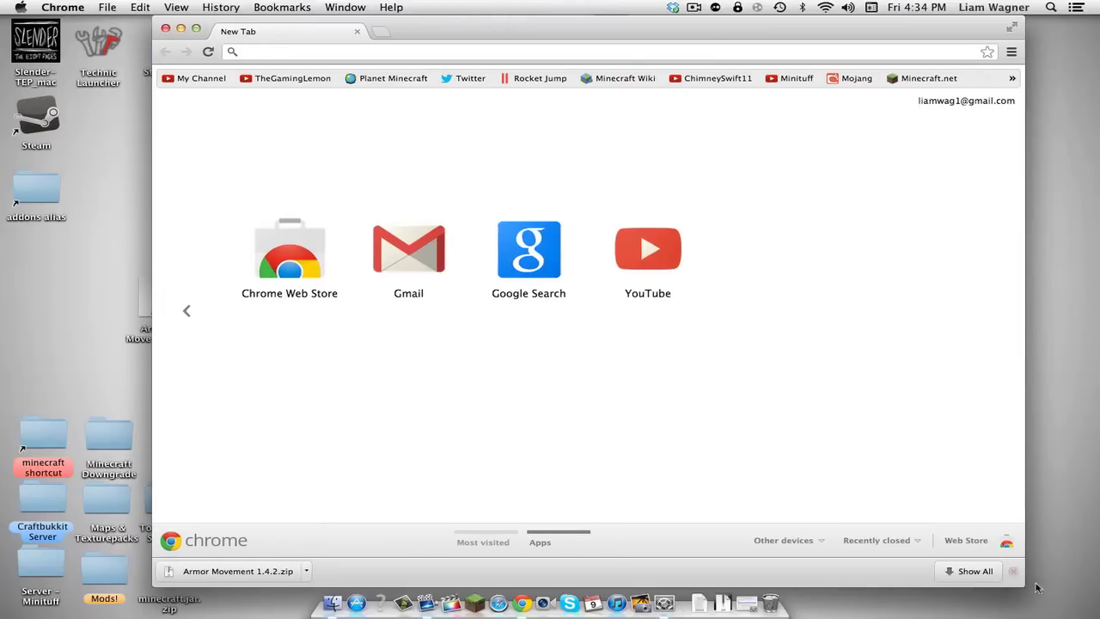
left_click(1013, 571)
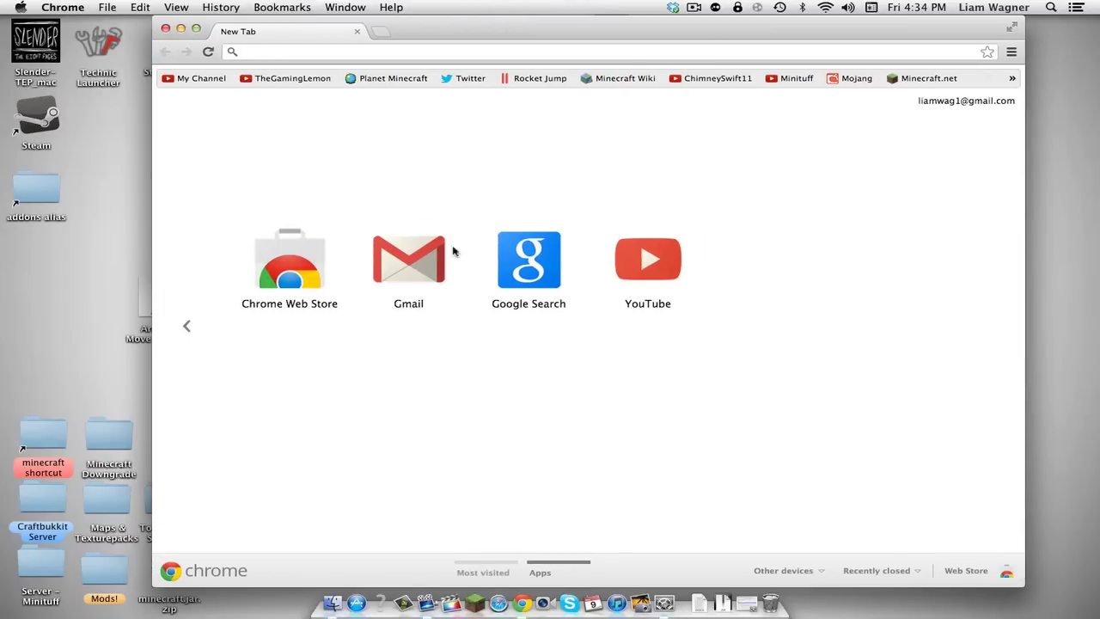
left_click(167, 28)
left_click_drag(279, 30, 453, 30)
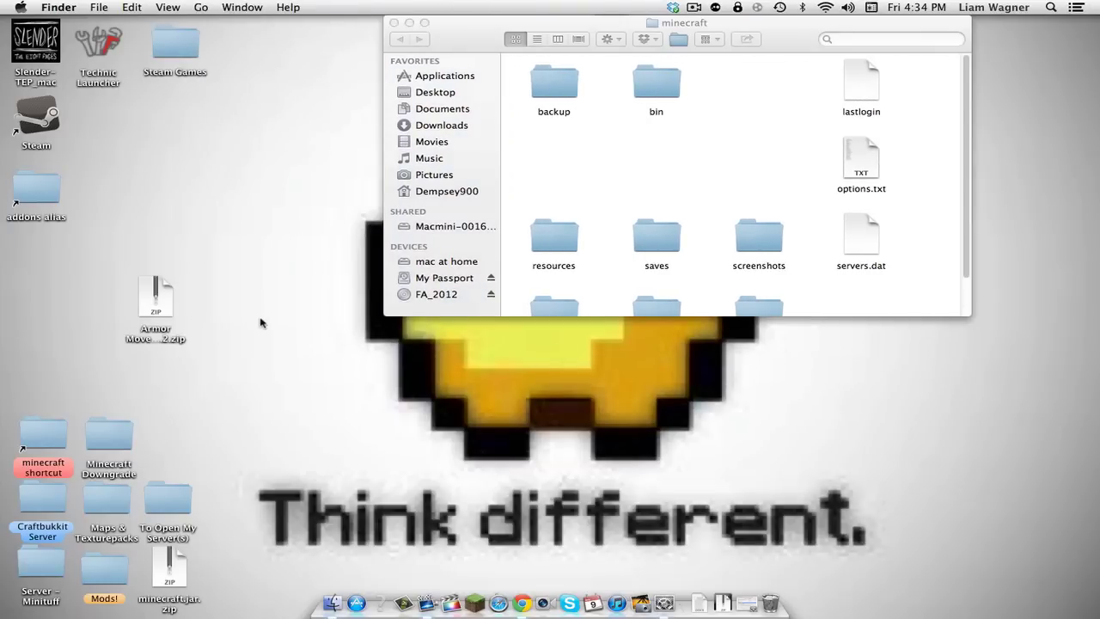
Reposition the Armor Movement zip higher on the desktop, in the empty area beside the minecraft folder window
left_click(148, 292)
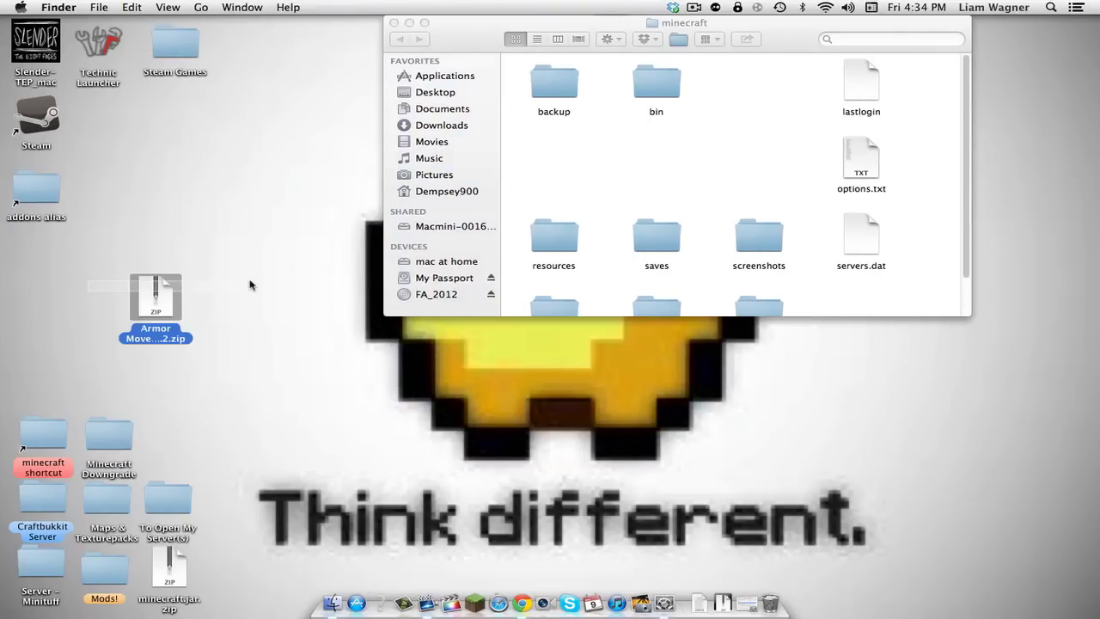
left_click(236, 287)
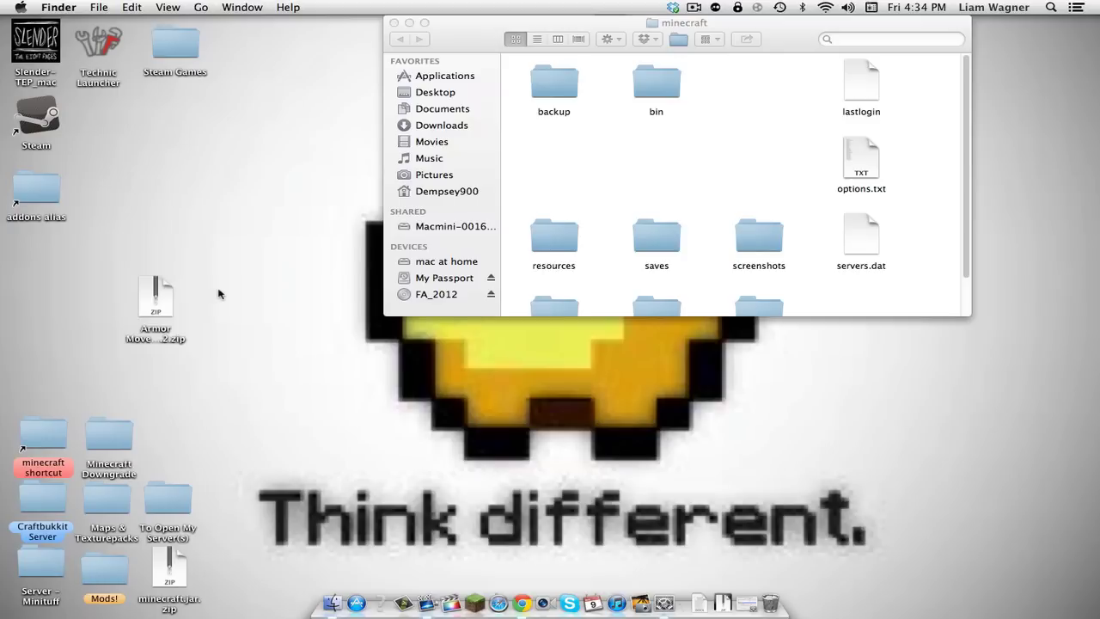
left_click(559, 85)
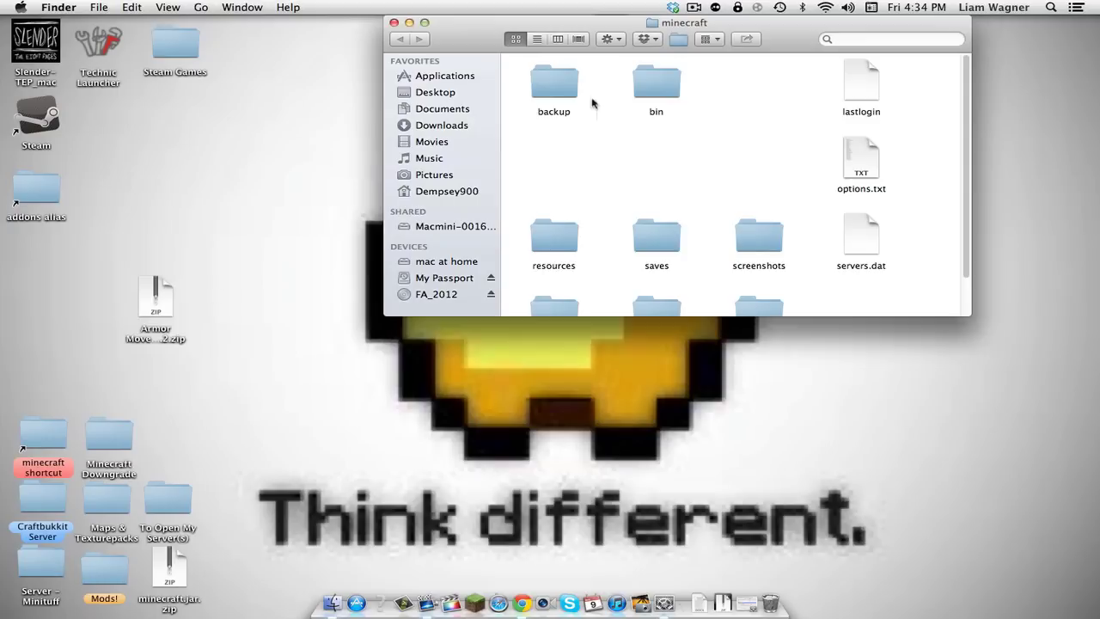
left_click(304, 268)
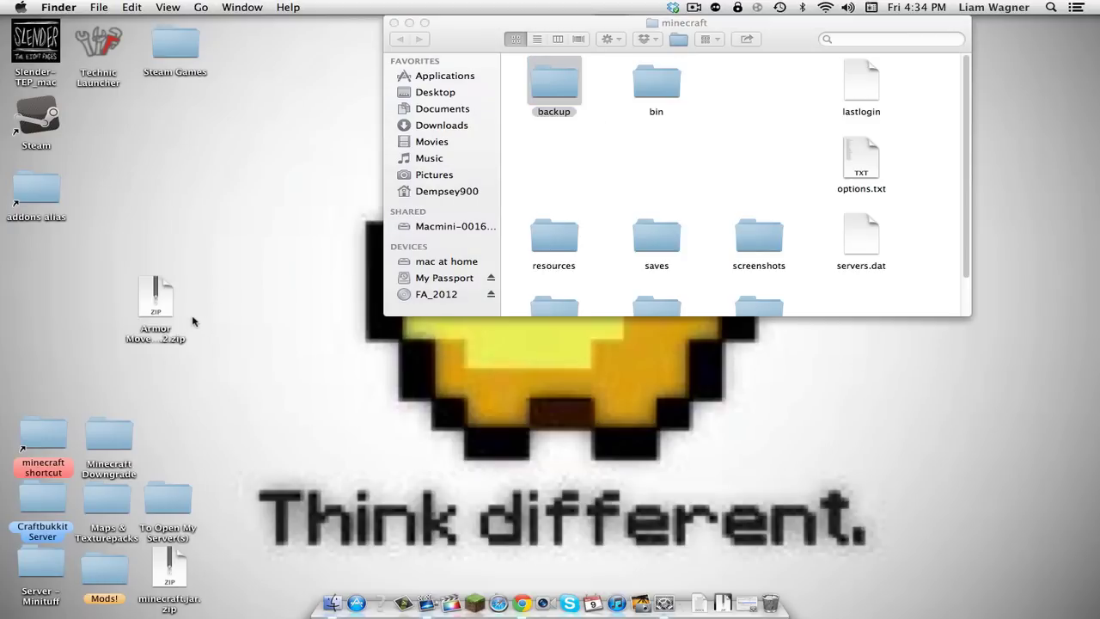
left_click_drag(174, 318, 180, 262)
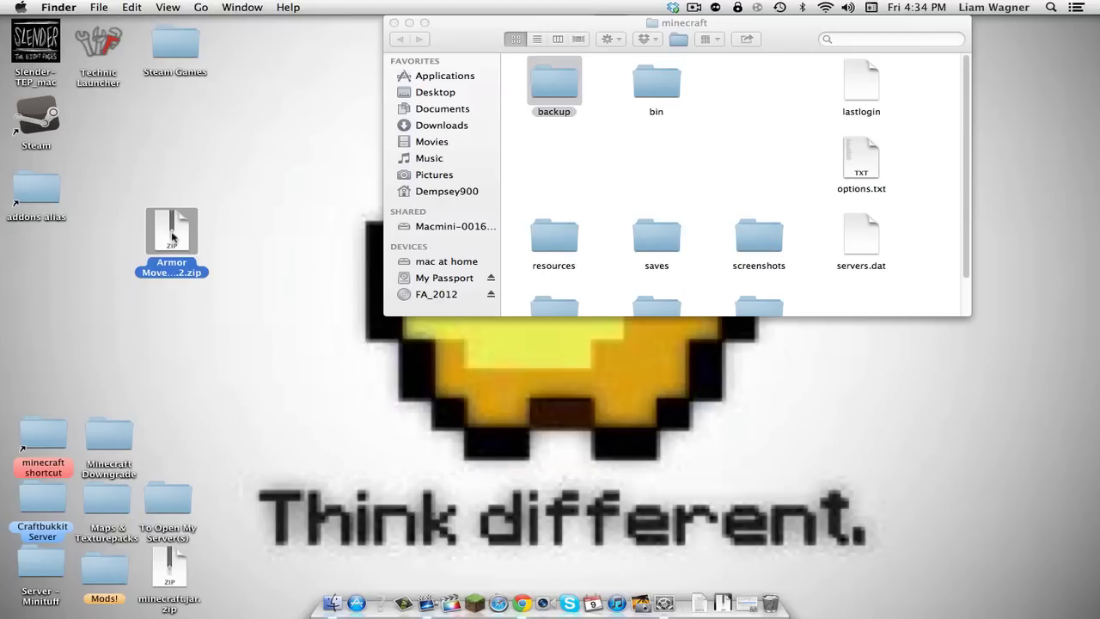
left_click_drag(166, 242, 189, 241)
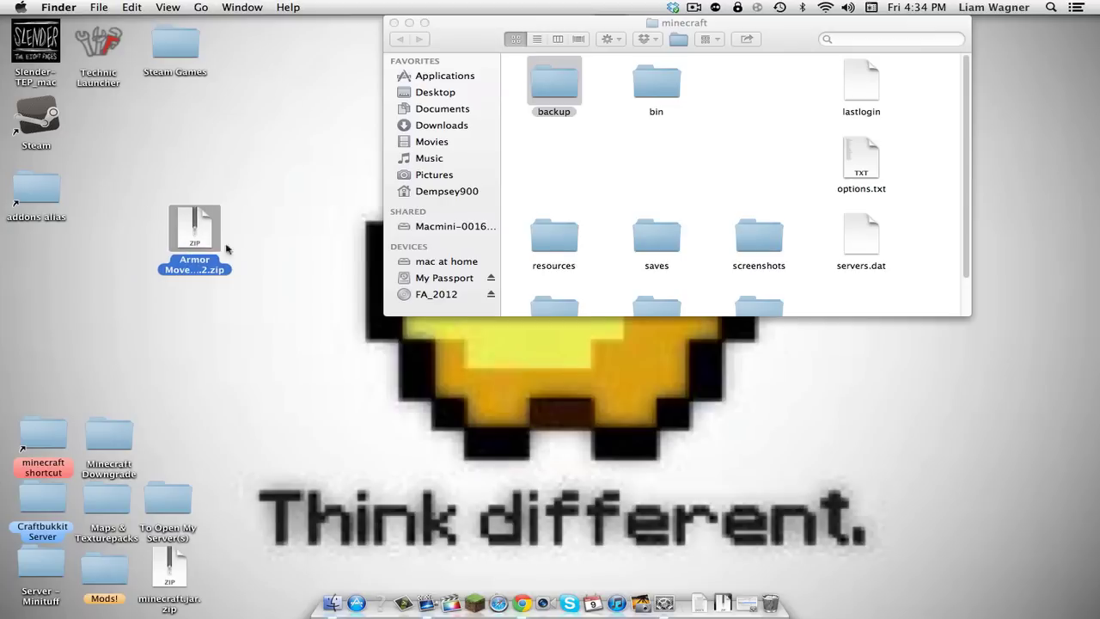
right_click(194, 241)
mouse_move(310, 256)
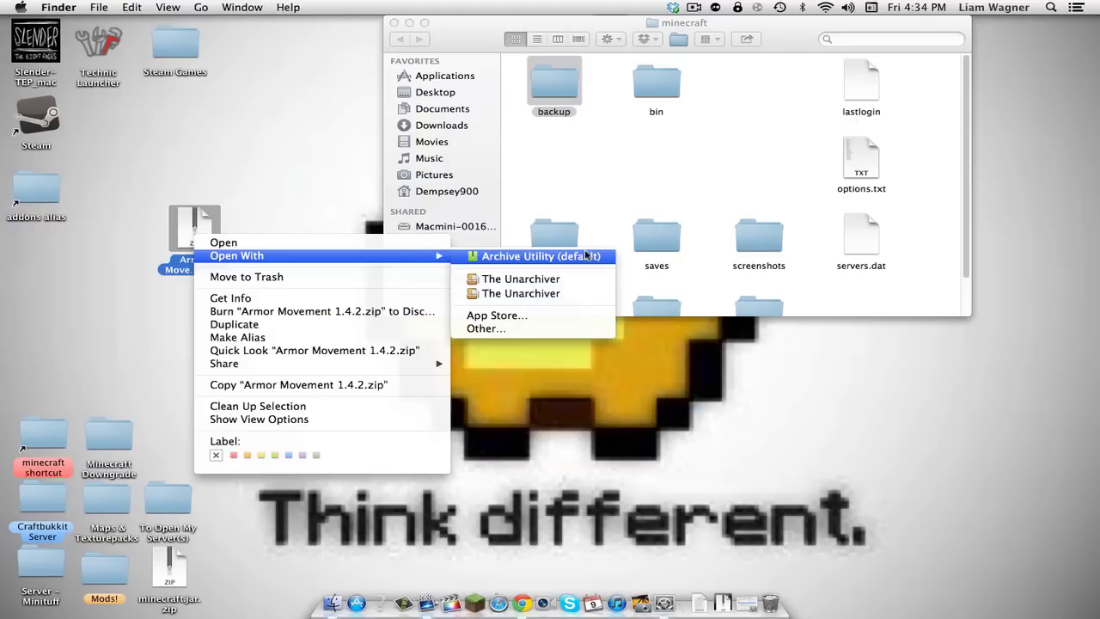
left_click(236, 186)
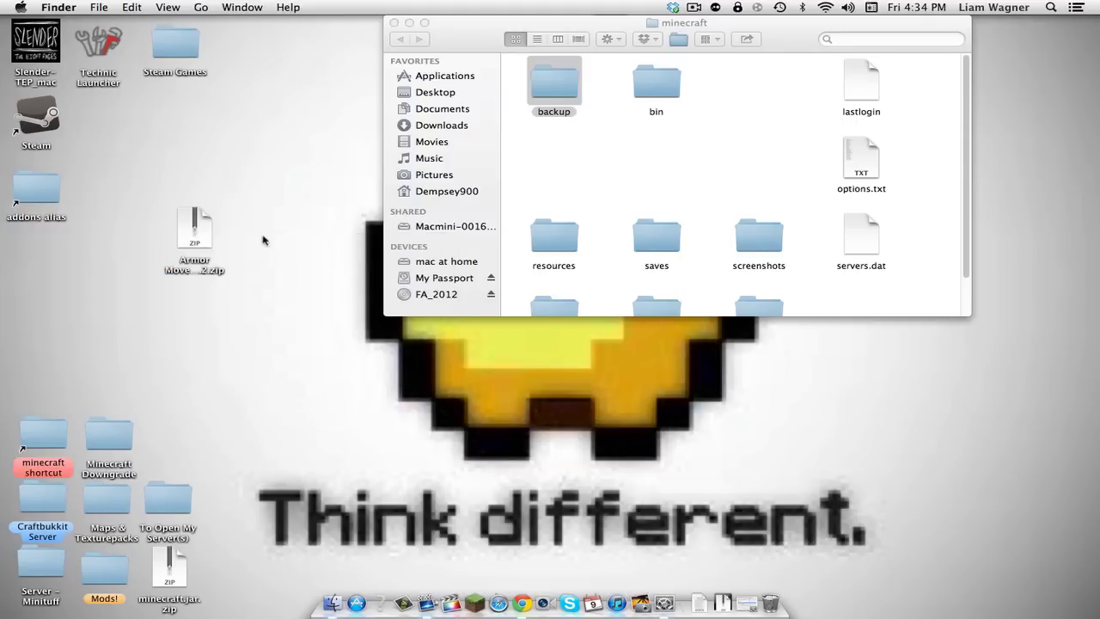
right_click(200, 227)
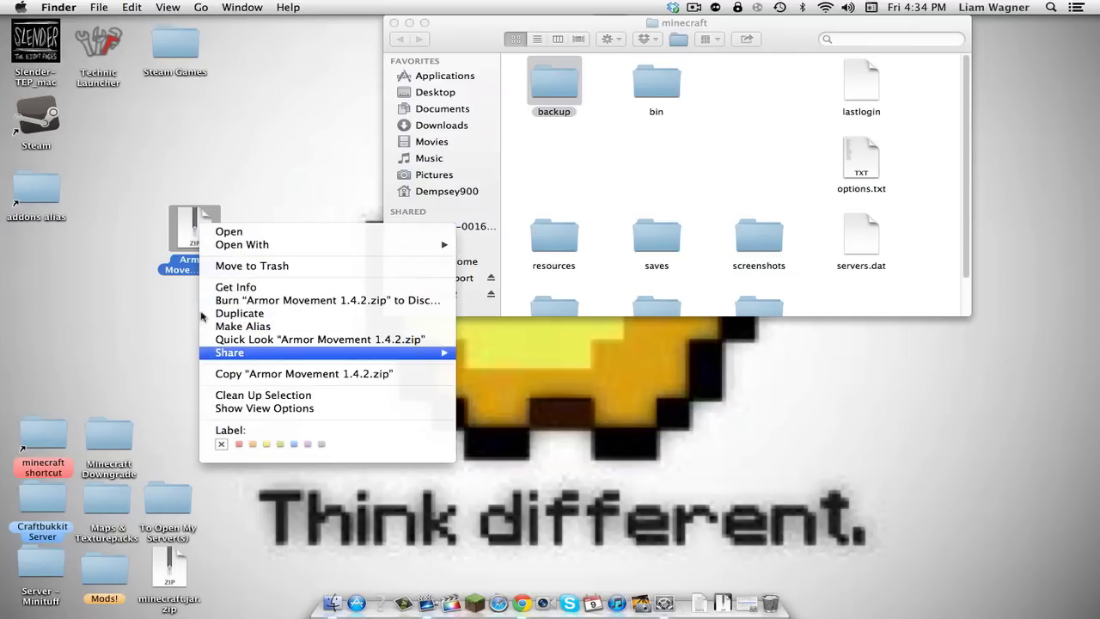
left_click(114, 315)
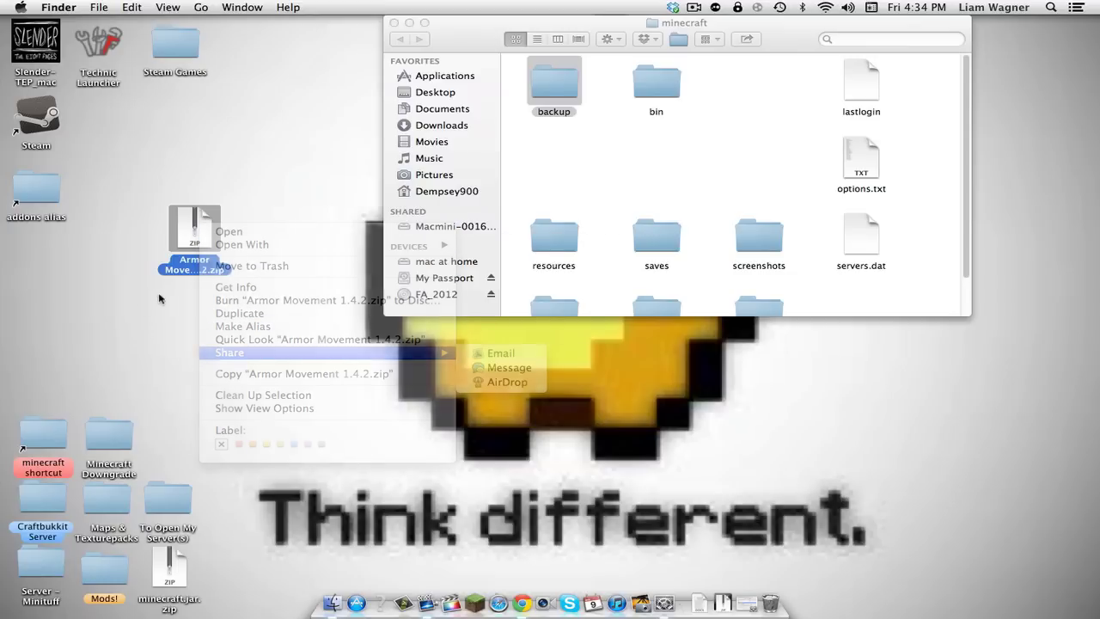
right_click(197, 237)
left_click(198, 236)
left_click(259, 276)
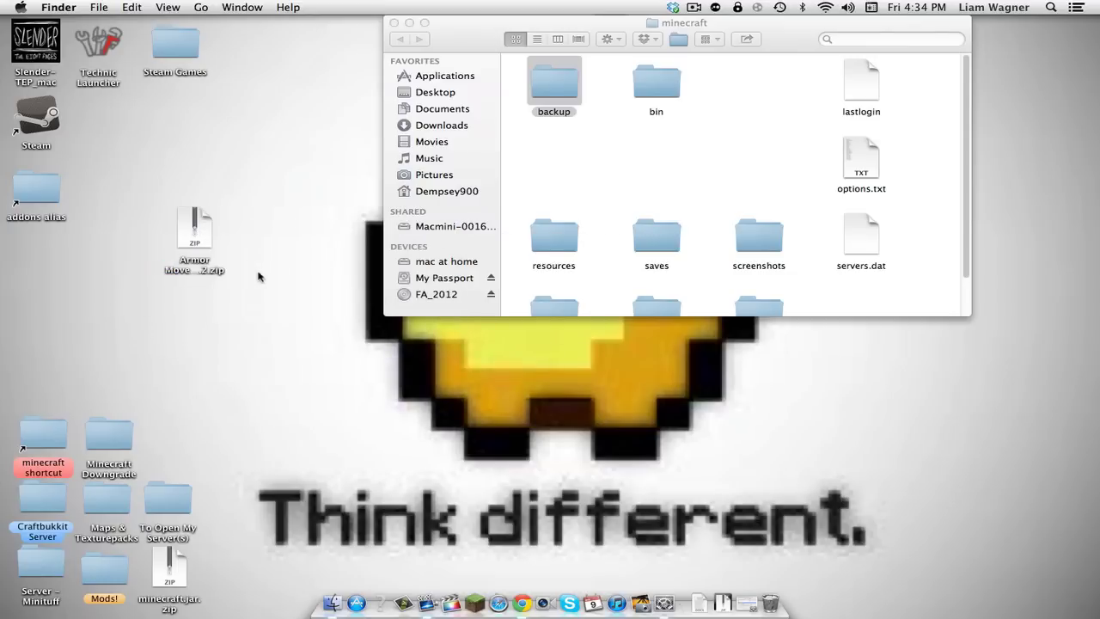
Extract the Armor Movement zip, set the resulting folder apart on the desktop, and move the original zip to the Trash
double_click(196, 244)
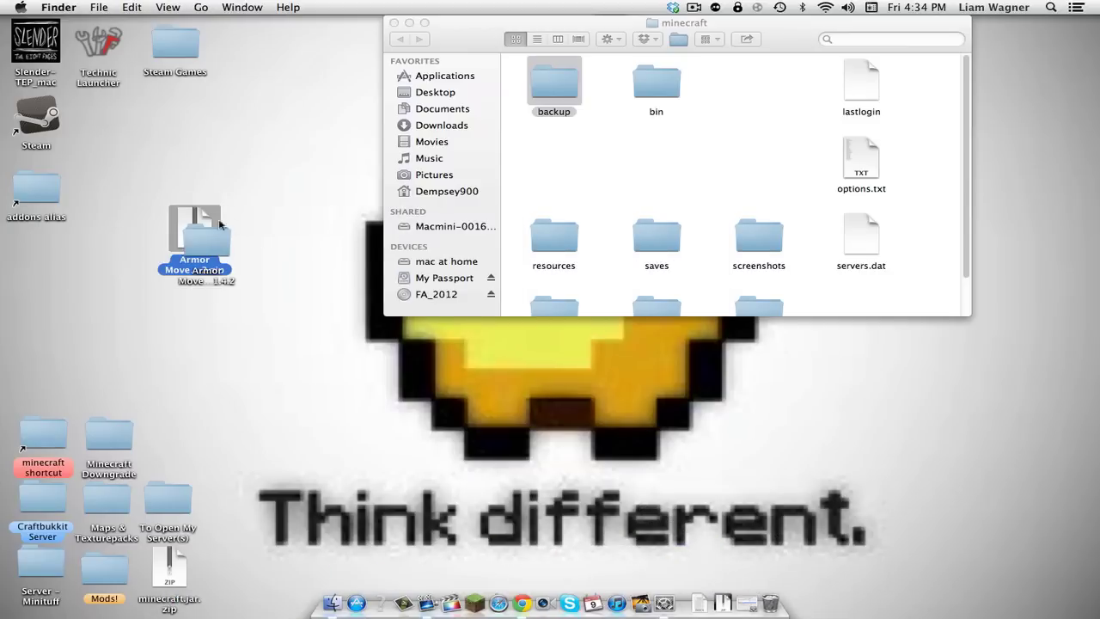
left_click_drag(204, 254, 272, 238)
left_click(183, 238)
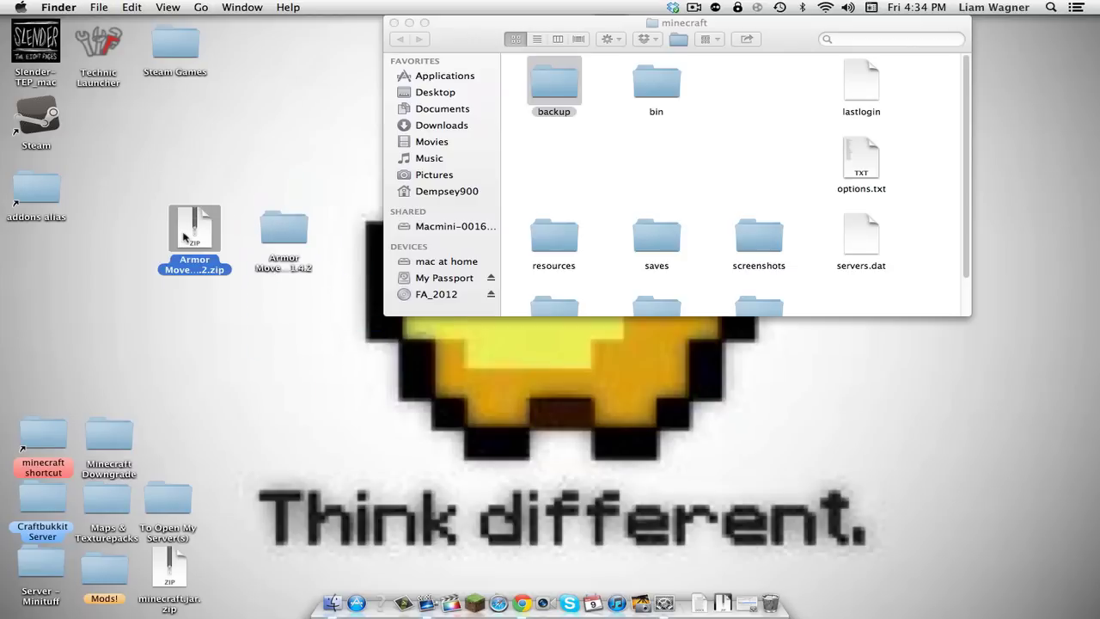
key("super+BackSpace")
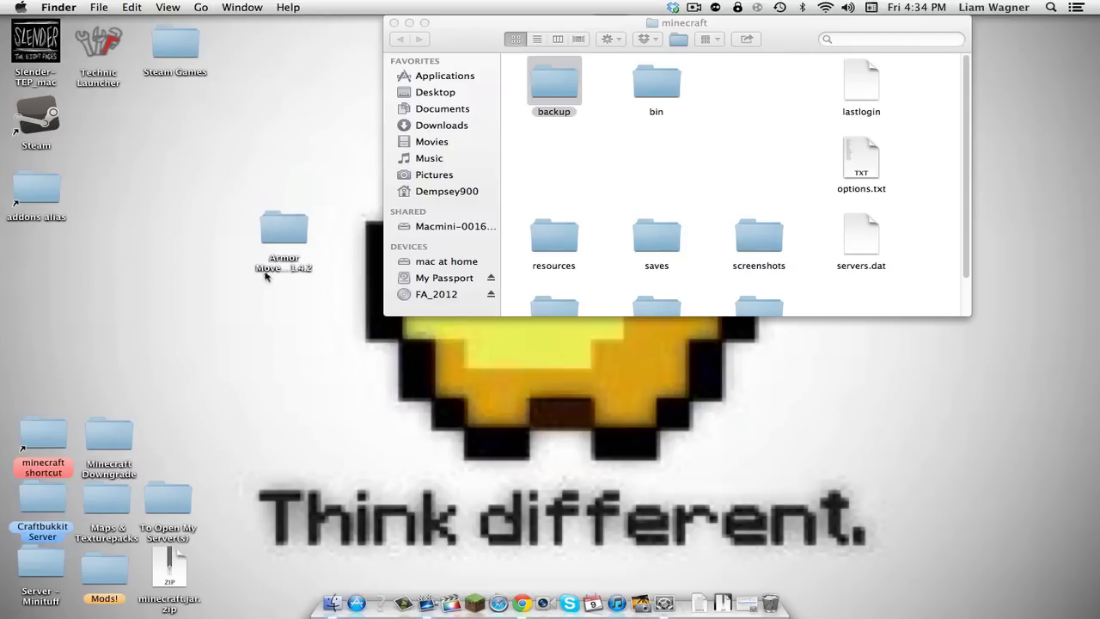
Open the extracted Armor Movement 1.4.2 folder and arrange its window so the minecraft folder window stays partly uncovered
left_click_drag(291, 242, 197, 223)
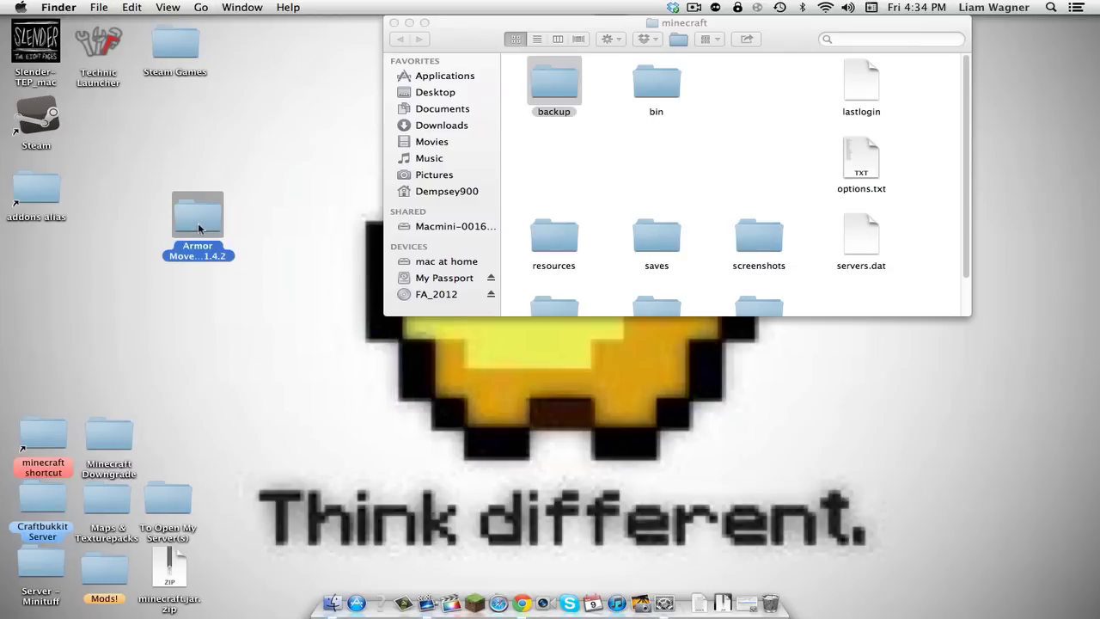
double_click(198, 222)
left_click_drag(482, 54, 261, 41)
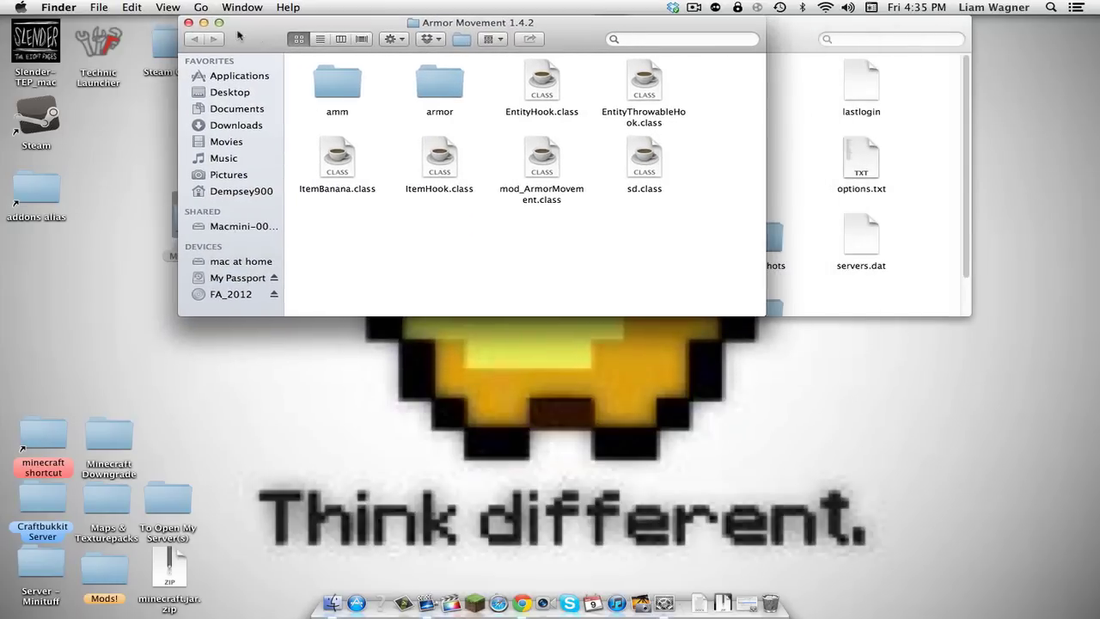
Close the Armor Movement 1.4.2 window and move its extracted folder from the desktop to the Trash
left_click(188, 24)
left_click(206, 237)
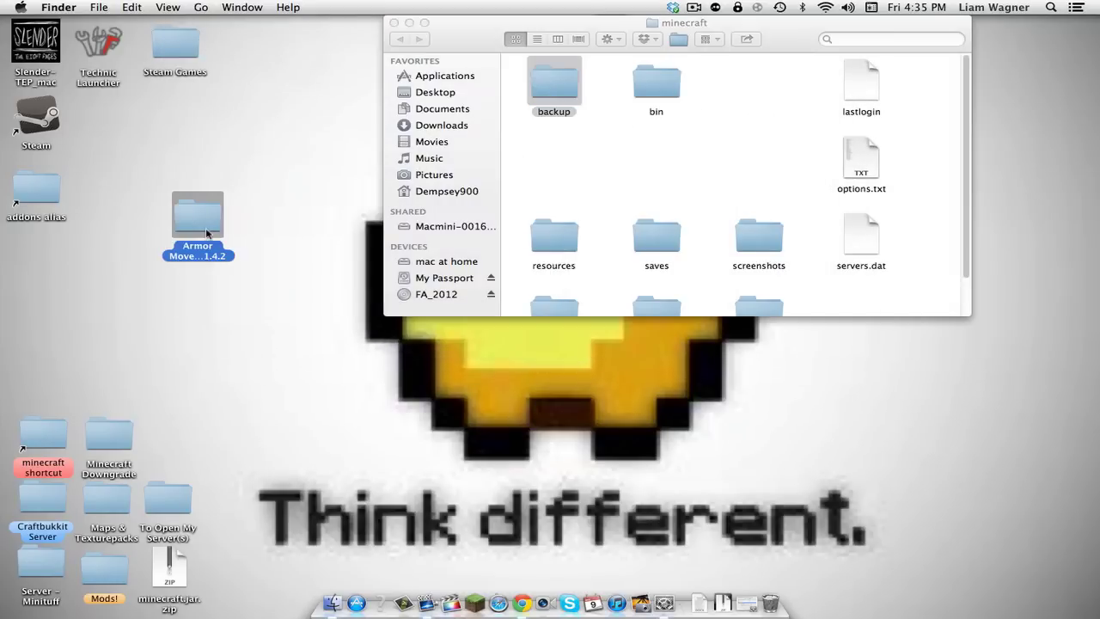
key("super+BackSpace")
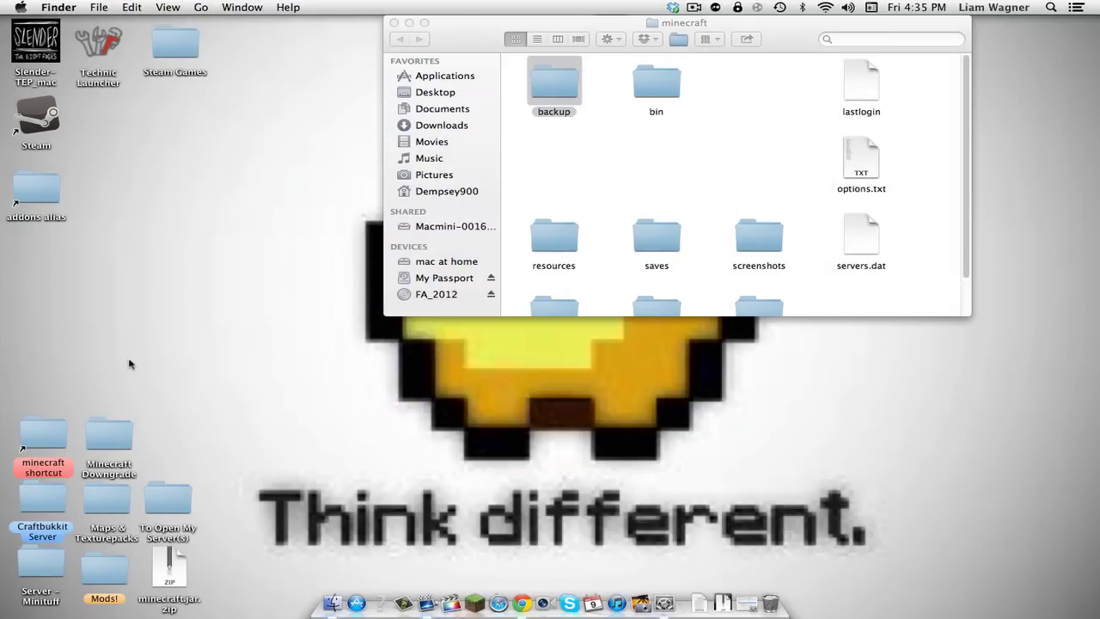
Clear the selection in the minecraft folder window and move the window closer to the desktop icons
left_click(571, 225)
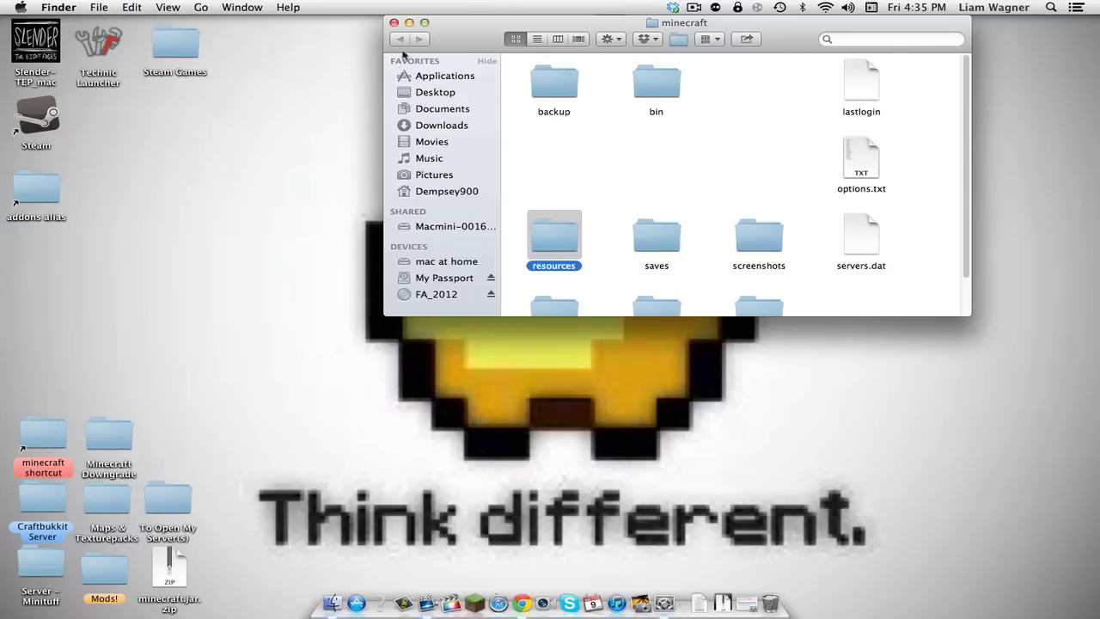
left_click(643, 160)
left_click_drag(470, 21, 316, 22)
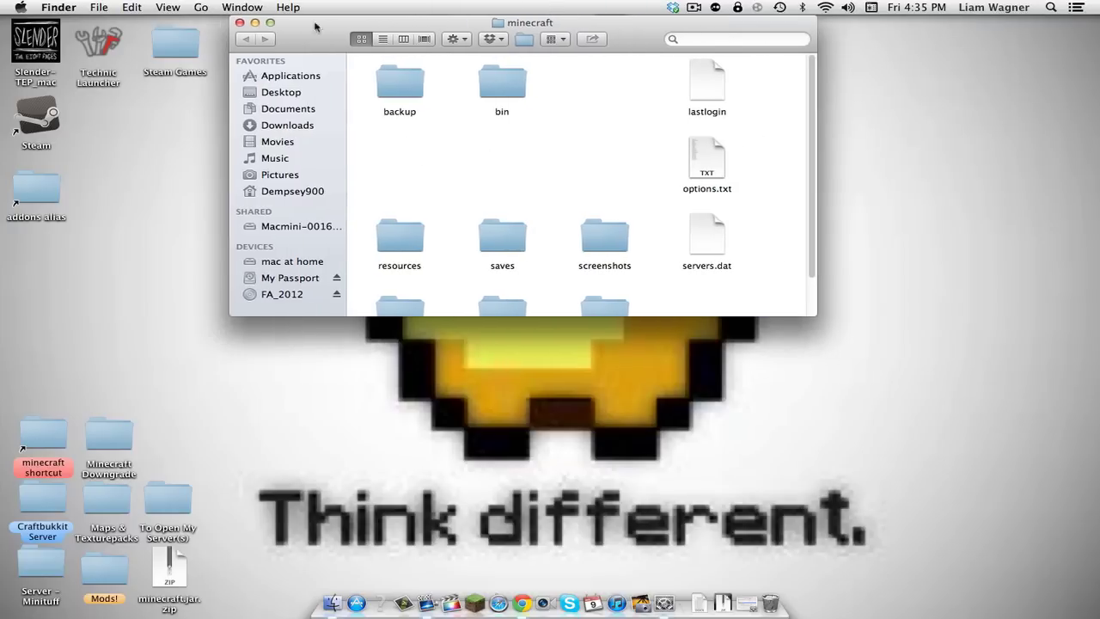
Switch to Chrome and search the web for "modloader 1.4.2"
left_click(527, 595)
left_click_drag(438, 26, 402, 33)
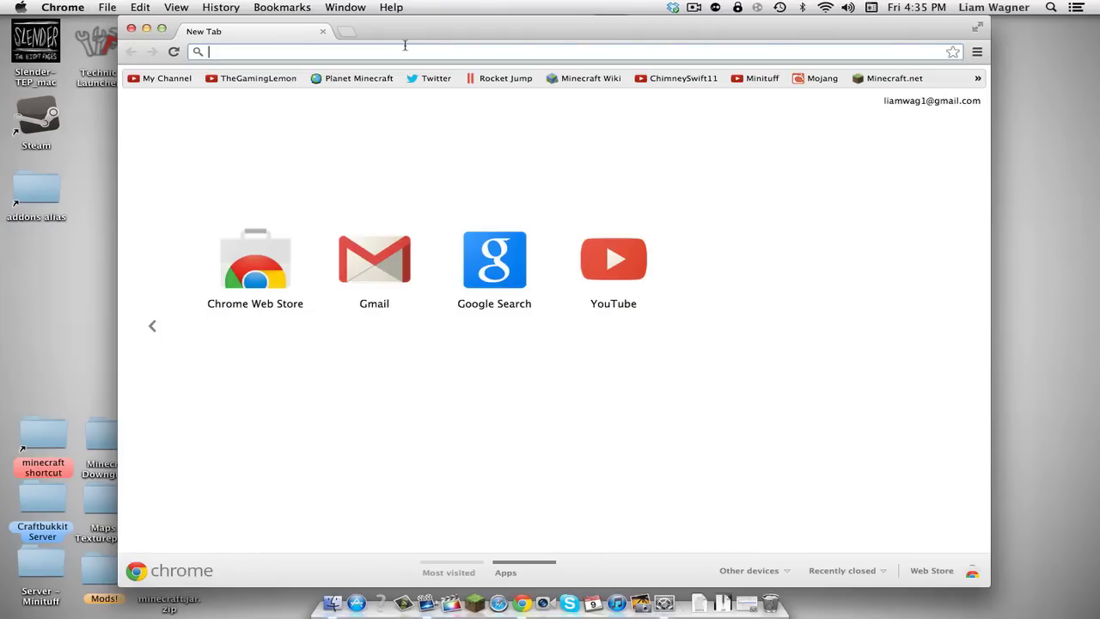
type("modloader")
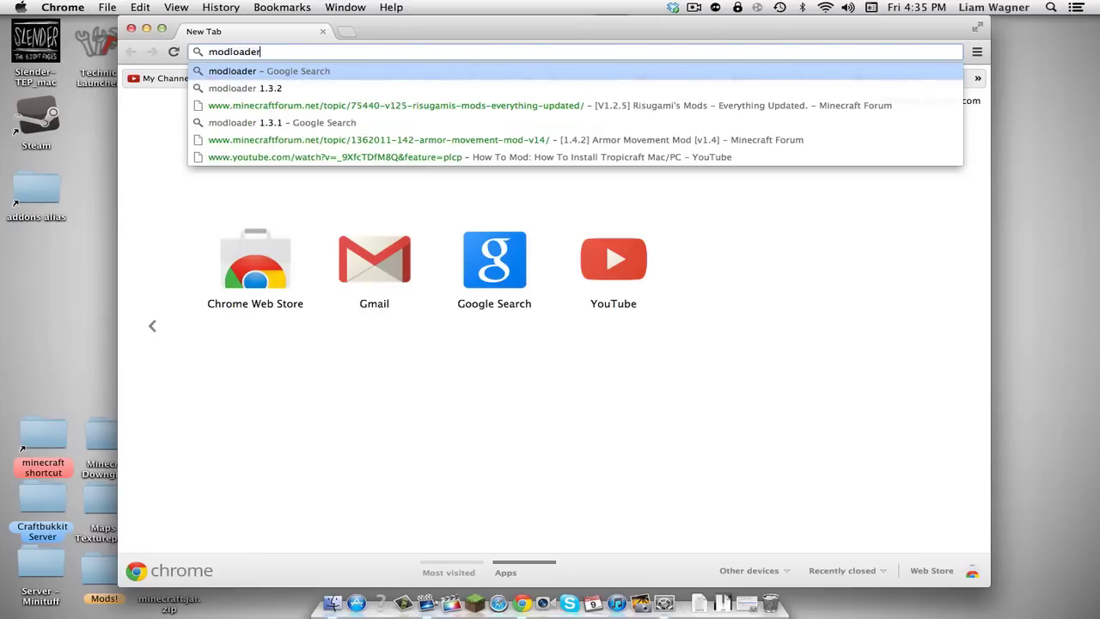
key("Return")
type("1.4.2")
key("Return")
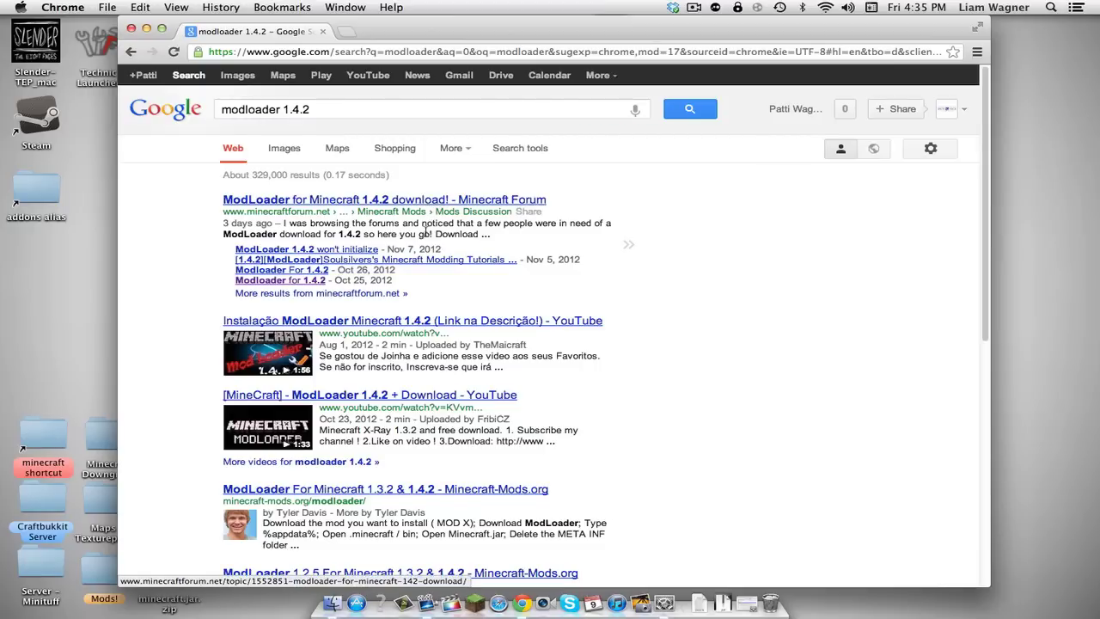
Open the Minecraft Forum result for ModLoader 1.4.2 and find the ModLoader 1.4.2 entry in Risugami's mods post
left_click(378, 200)
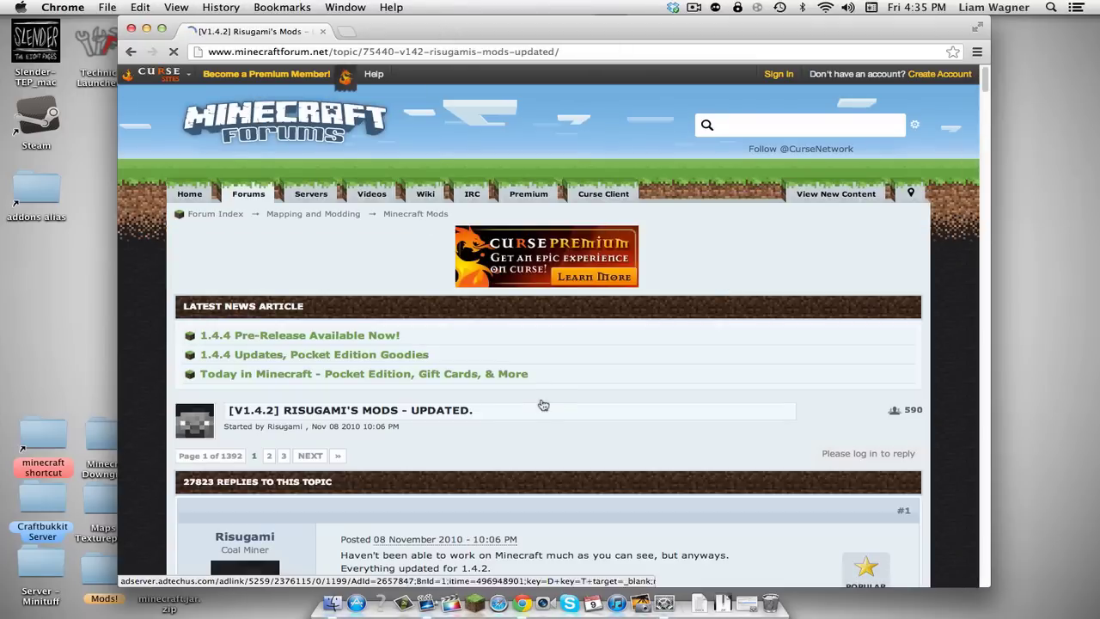
scroll(534, 407, "down", 1)
scroll(535, 406, "down", 3)
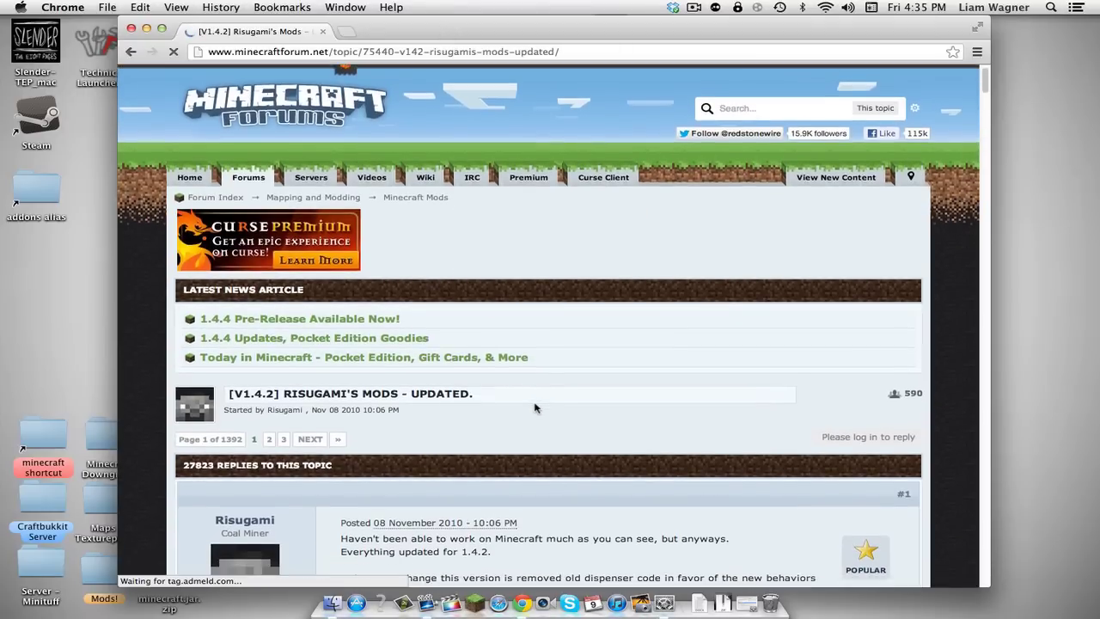
scroll(568, 423, "down", 5)
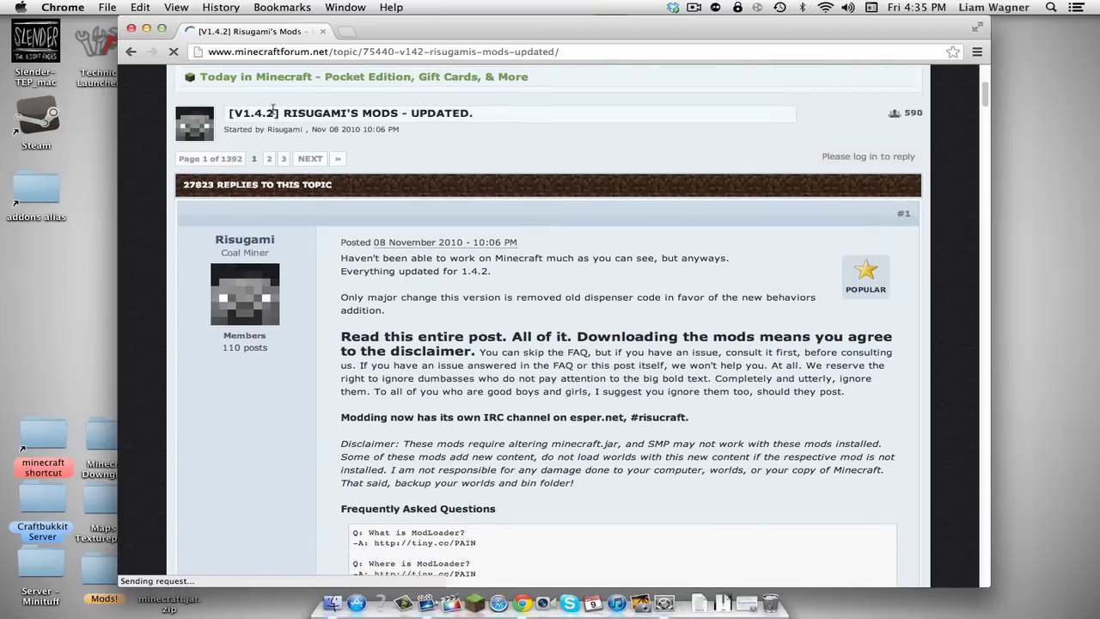
scroll(419, 392, "down", 1)
scroll(419, 392, "down", 15)
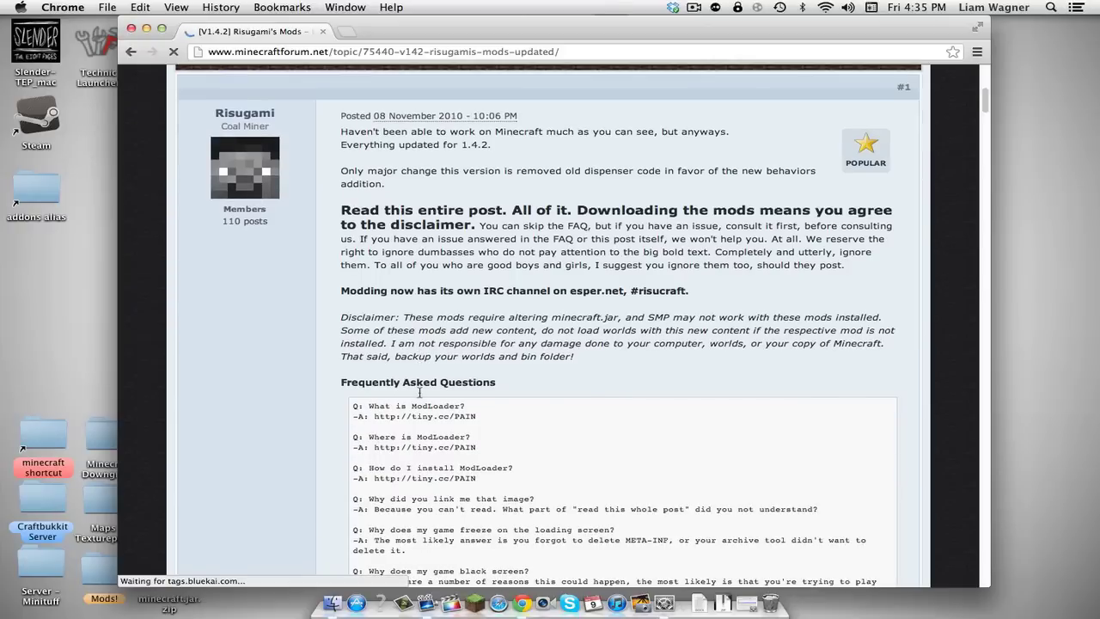
scroll(419, 395, "down", 10)
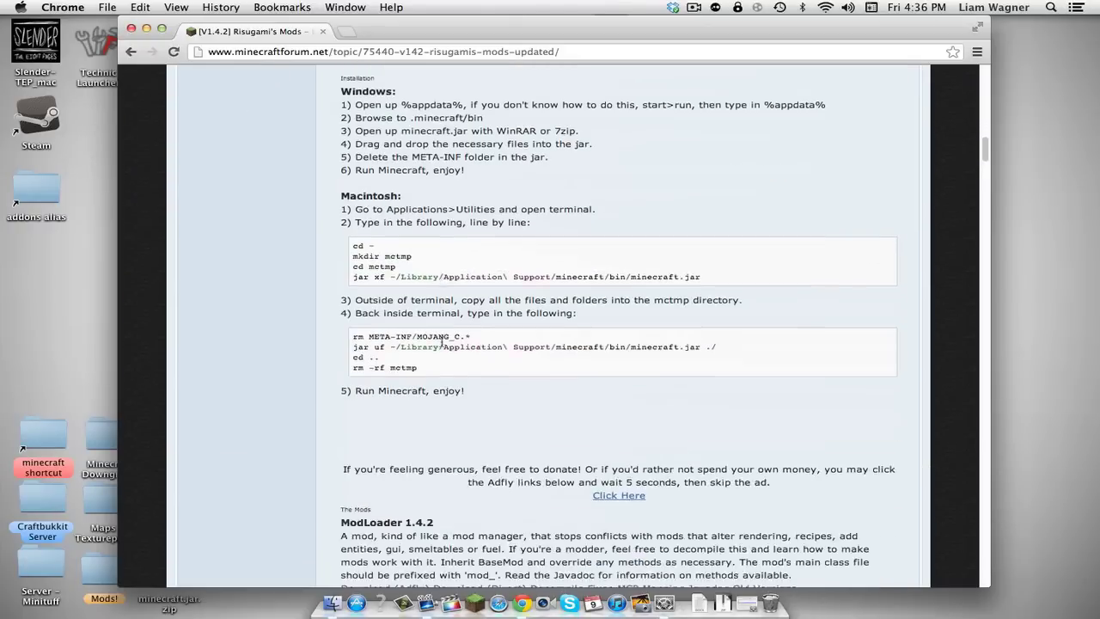
scroll(348, 336, "down", 1)
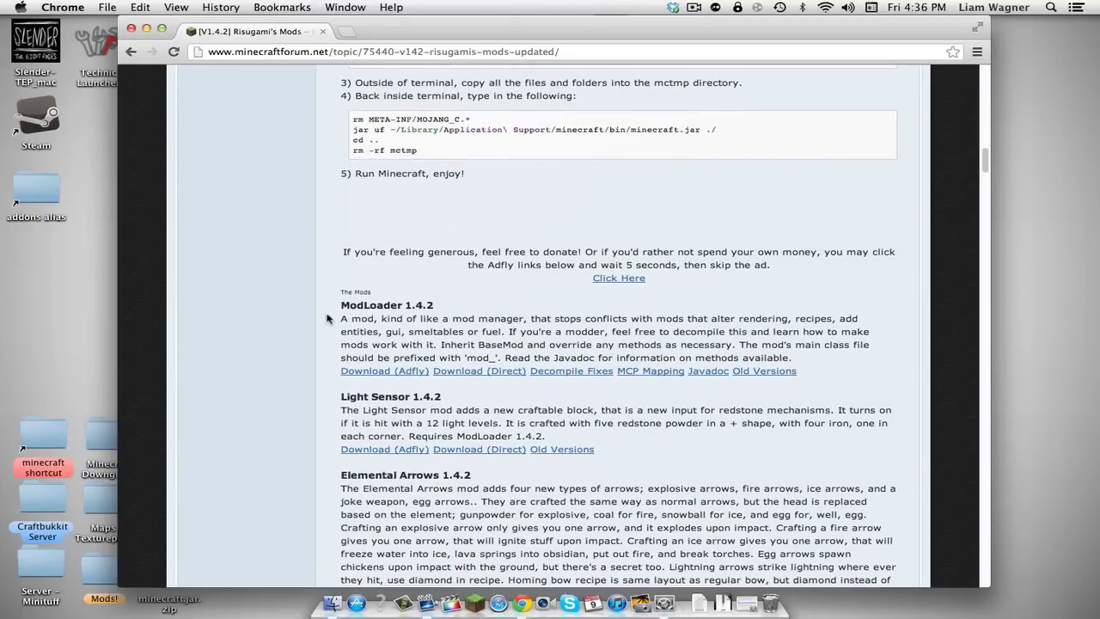
Follow the Adfly download link for ModLoader 1.4.2, and close the browser window from the adf.ly page
left_click_drag(339, 305, 437, 302)
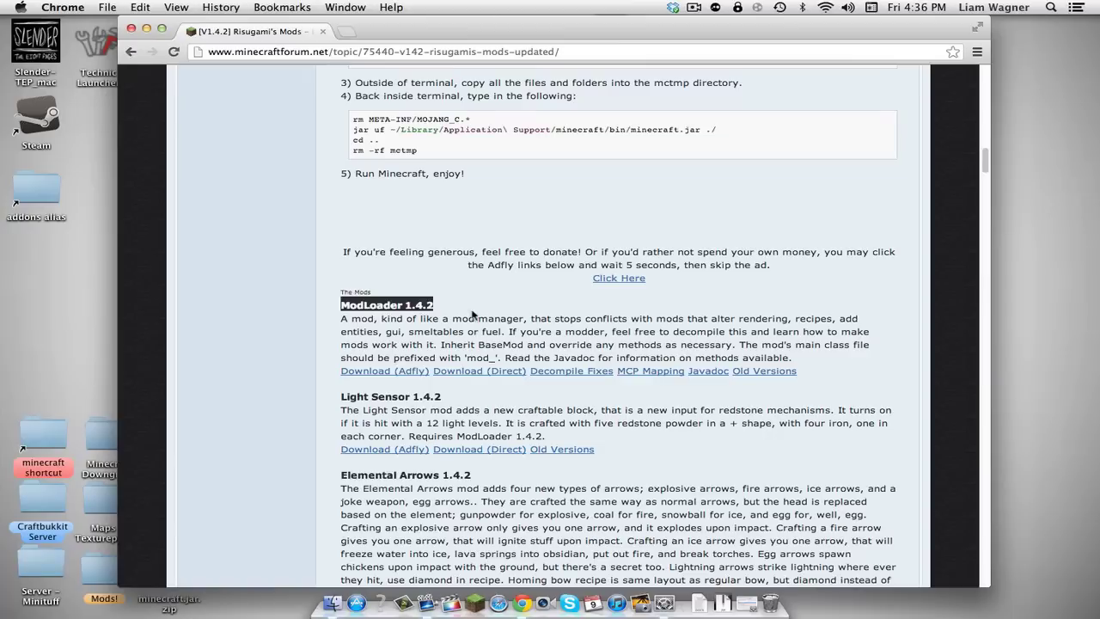
left_click(452, 428)
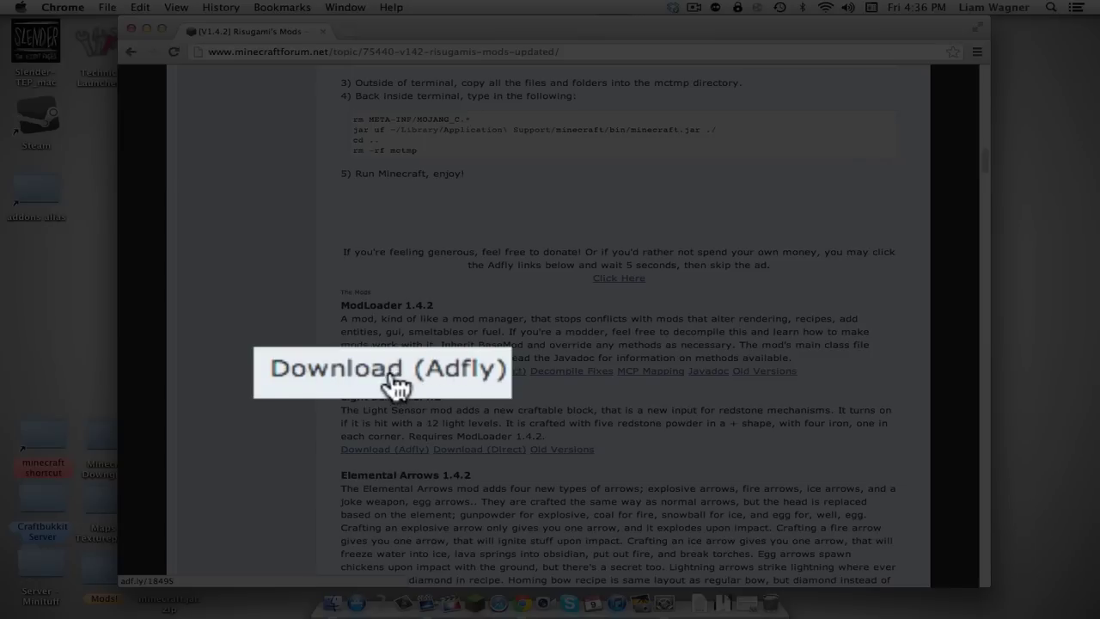
left_click(363, 382)
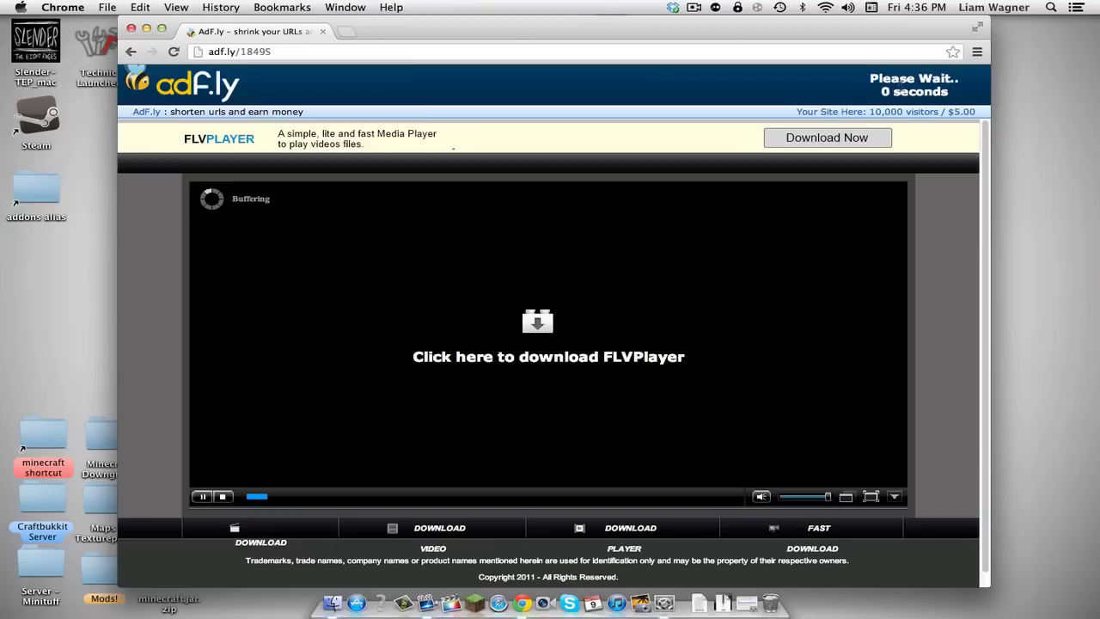
left_click(131, 29)
left_click(524, 490)
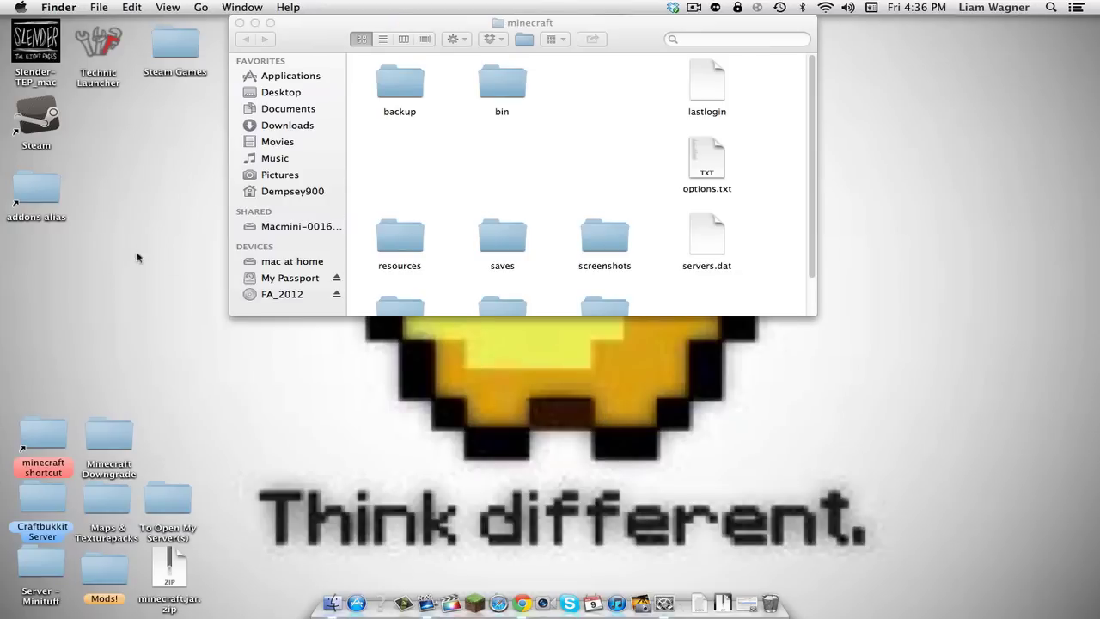
Shift the minecraft folder window away from the desktop icons and close it
left_click_drag(311, 32, 474, 33)
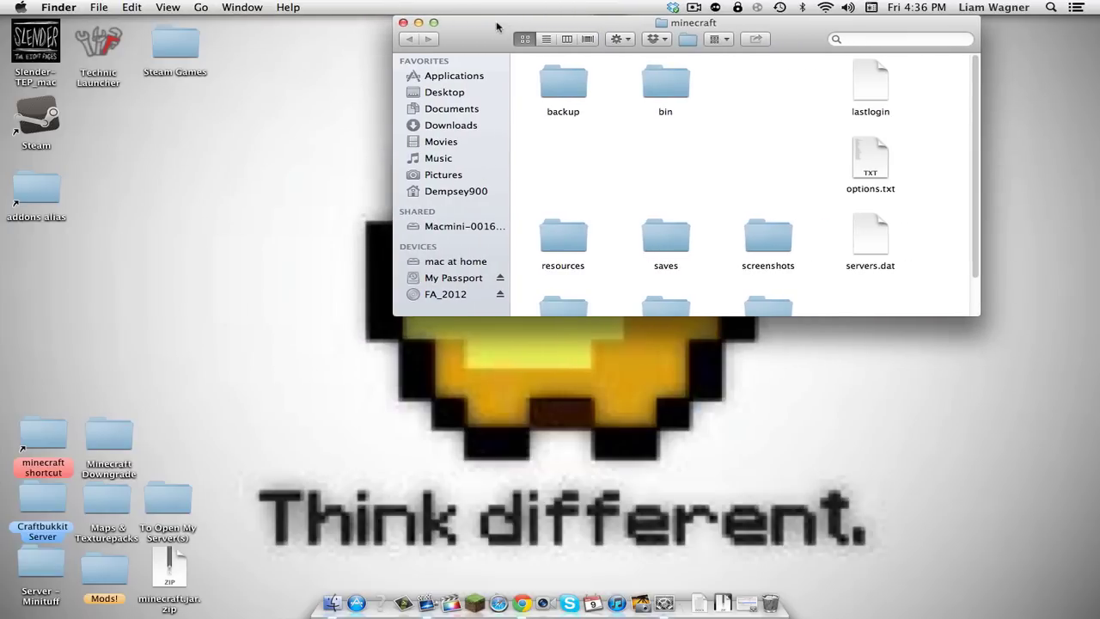
left_click_drag(467, 50, 492, 33)
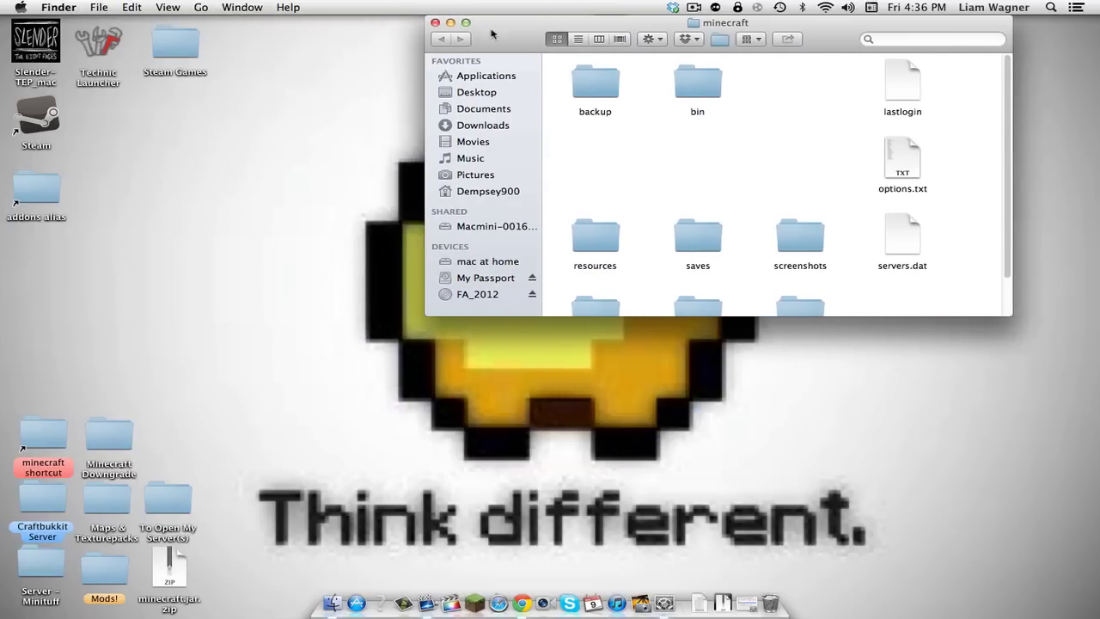
left_click(435, 22)
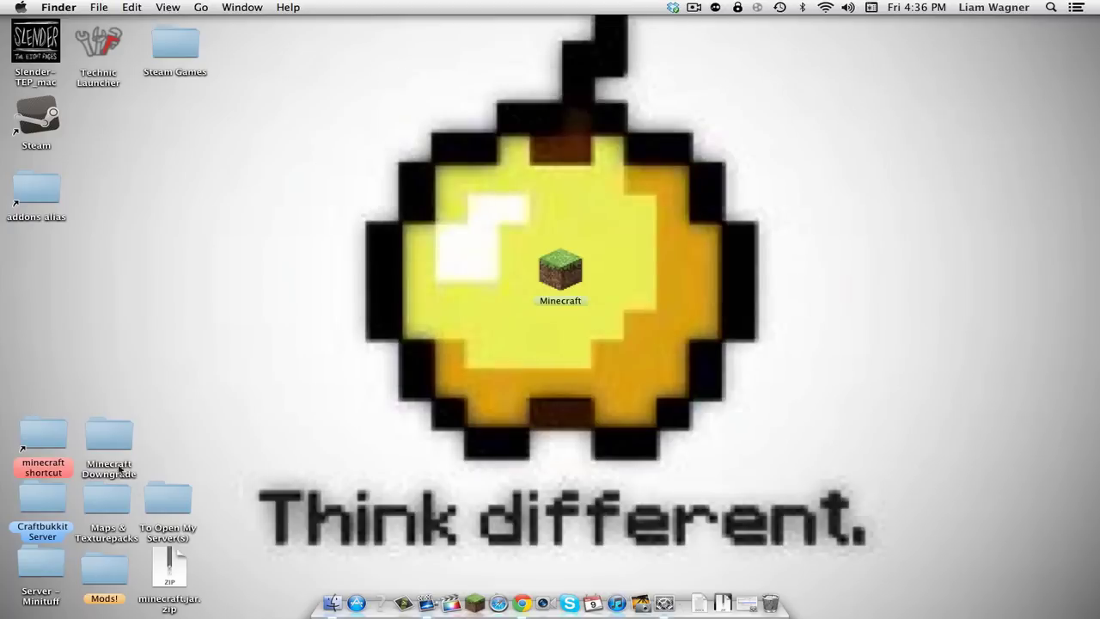
Open the Mods! folder on the desktop and look through it for the ModLoader folder
double_click(105, 571)
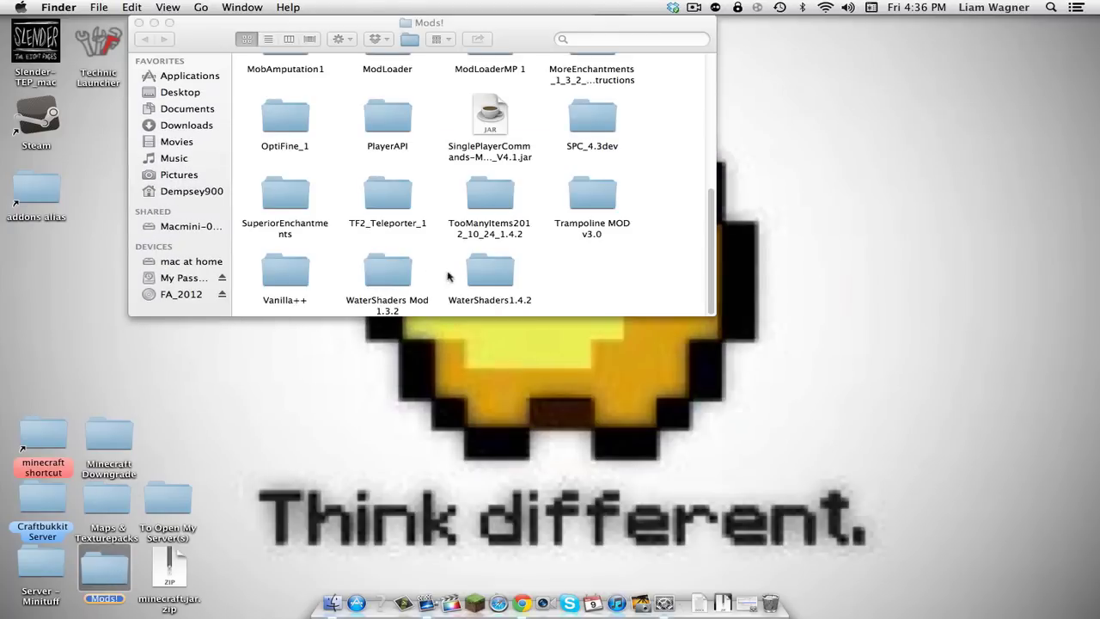
scroll(448, 276, "up", 5)
left_click(396, 262)
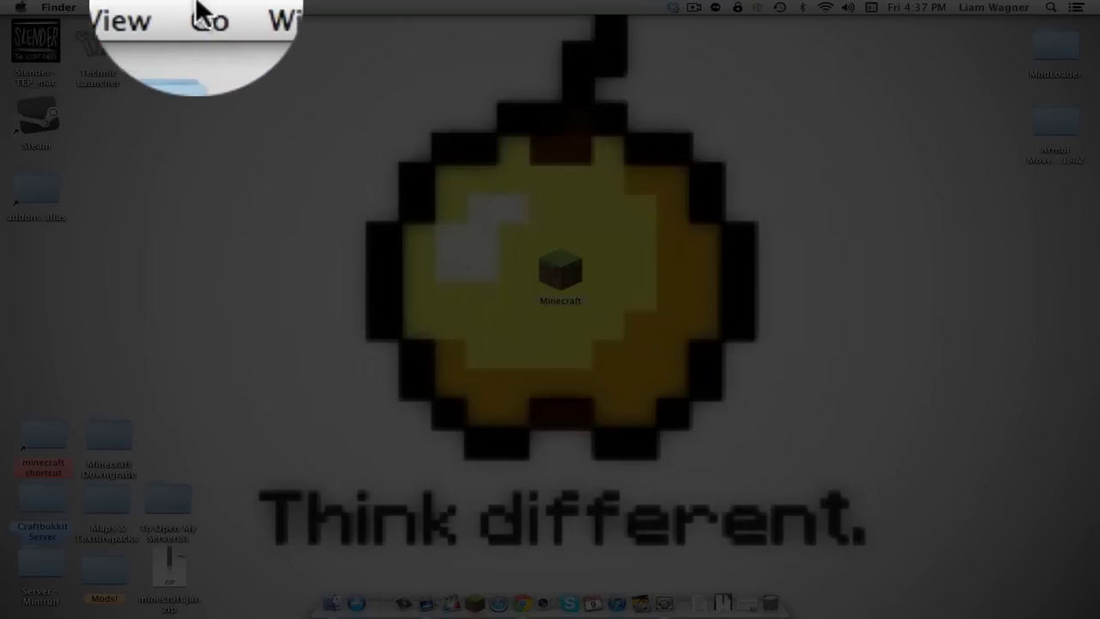
Open the hidden user Library folder in Finder and look over its contents
left_click(202, 7)
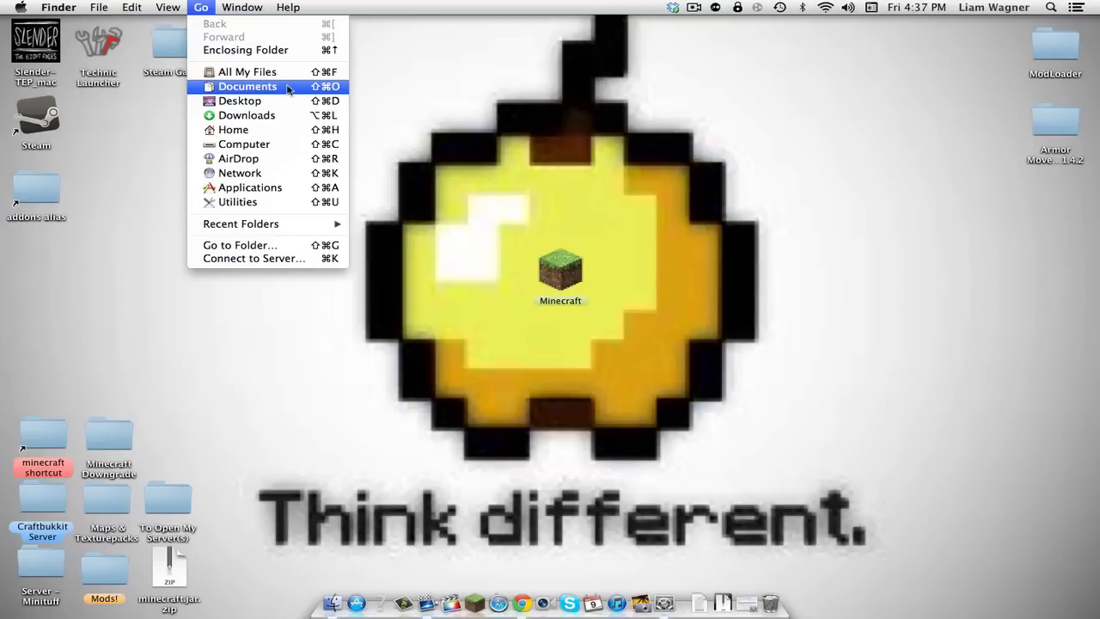
key("alt")
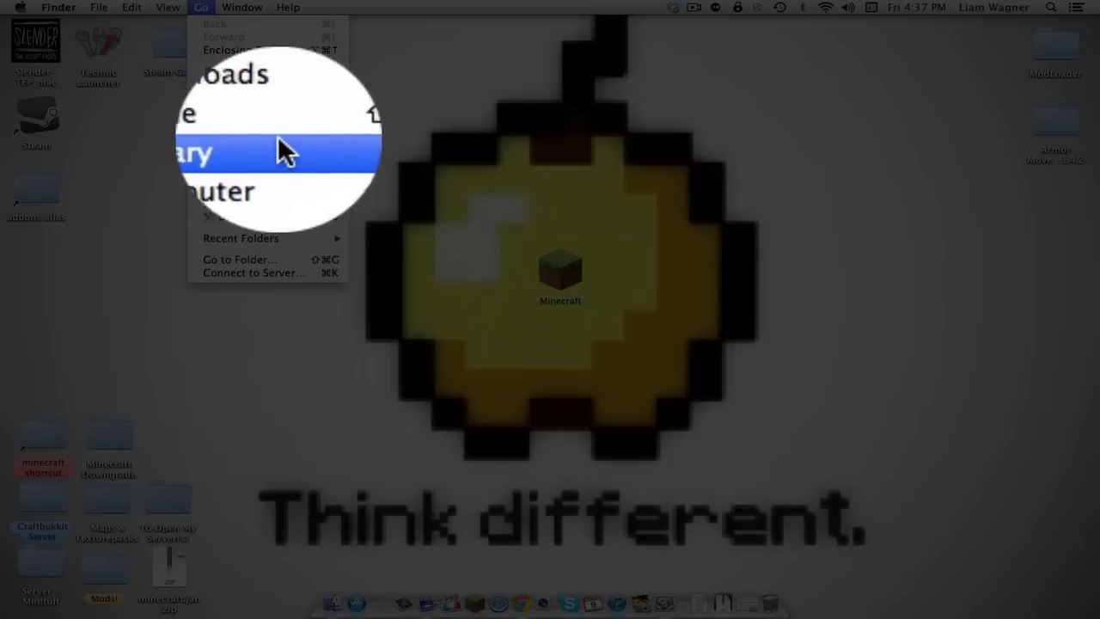
left_click(232, 143)
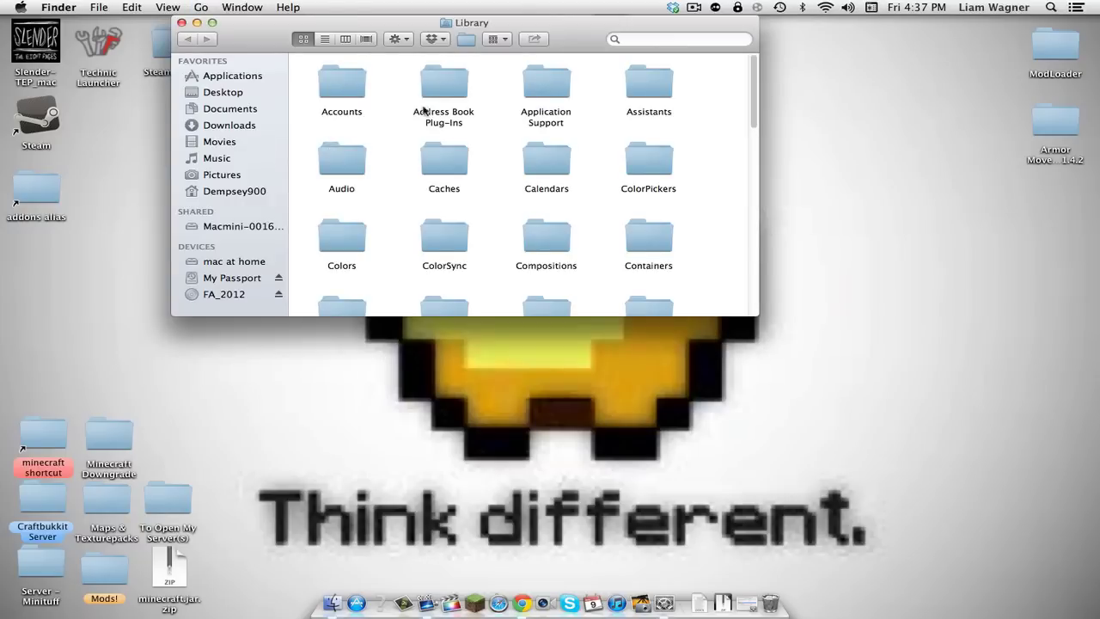
scroll(577, 136, "down", 3)
scroll(577, 135, "down", 5)
scroll(577, 136, "up", 8)
Open the Application Support folder in Library and the minecraft folder inside it
left_click(546, 86)
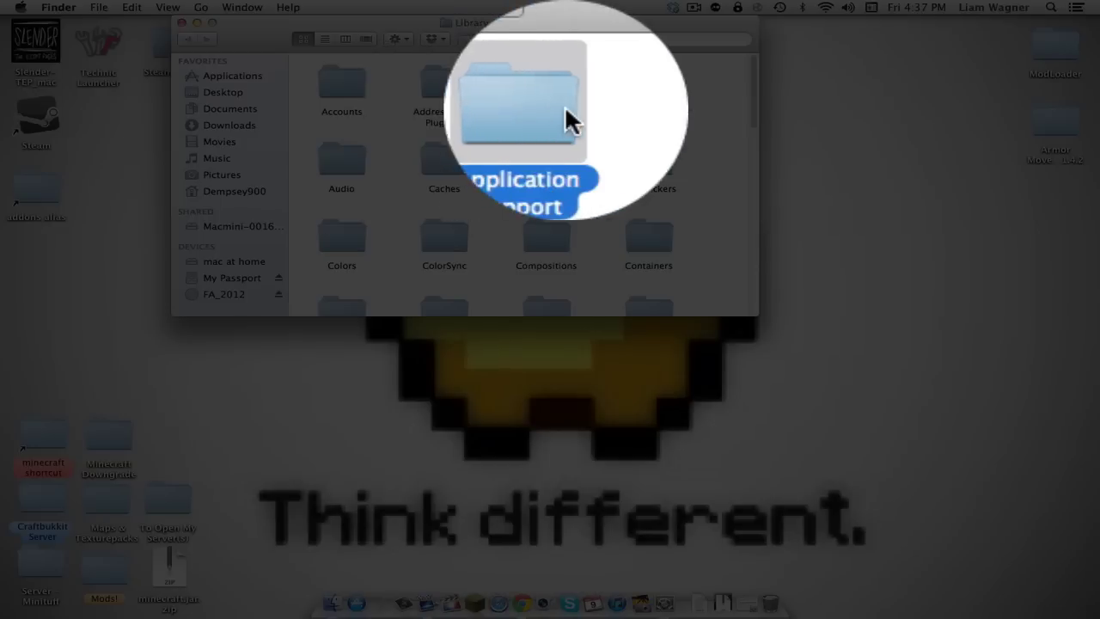
double_click(546, 91)
scroll(547, 93, "down", 5)
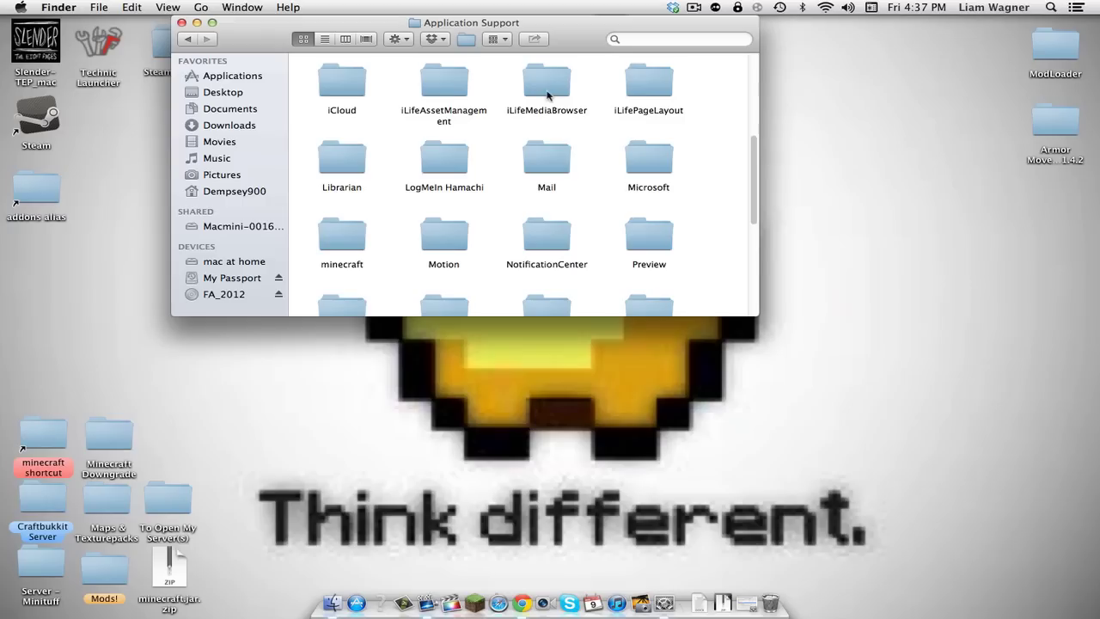
scroll(410, 164, "down", 5)
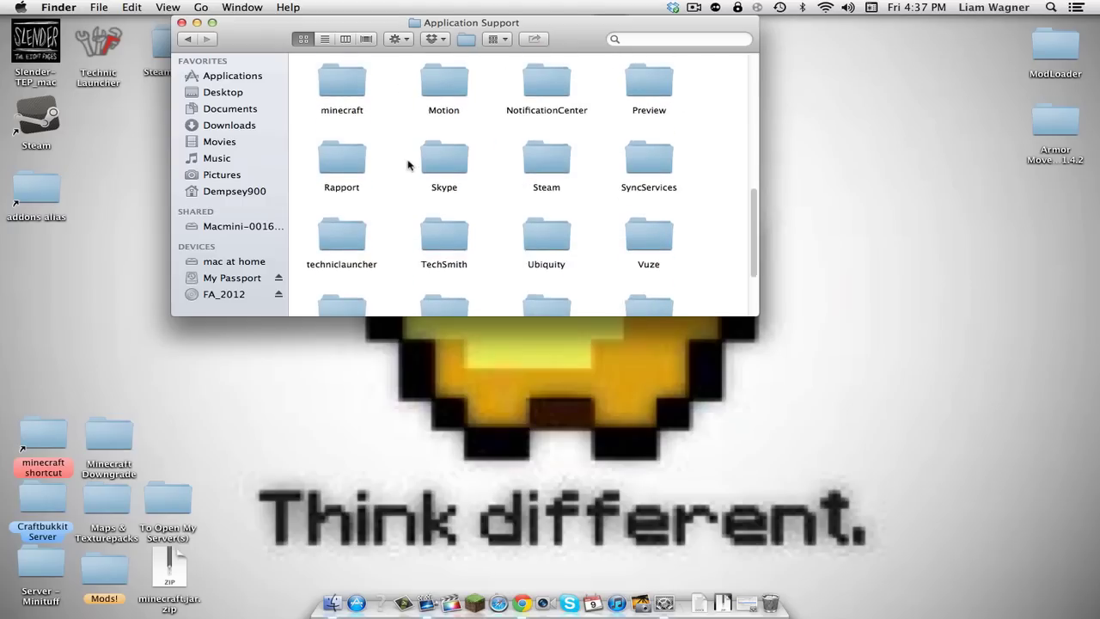
scroll(408, 164, "up", 1)
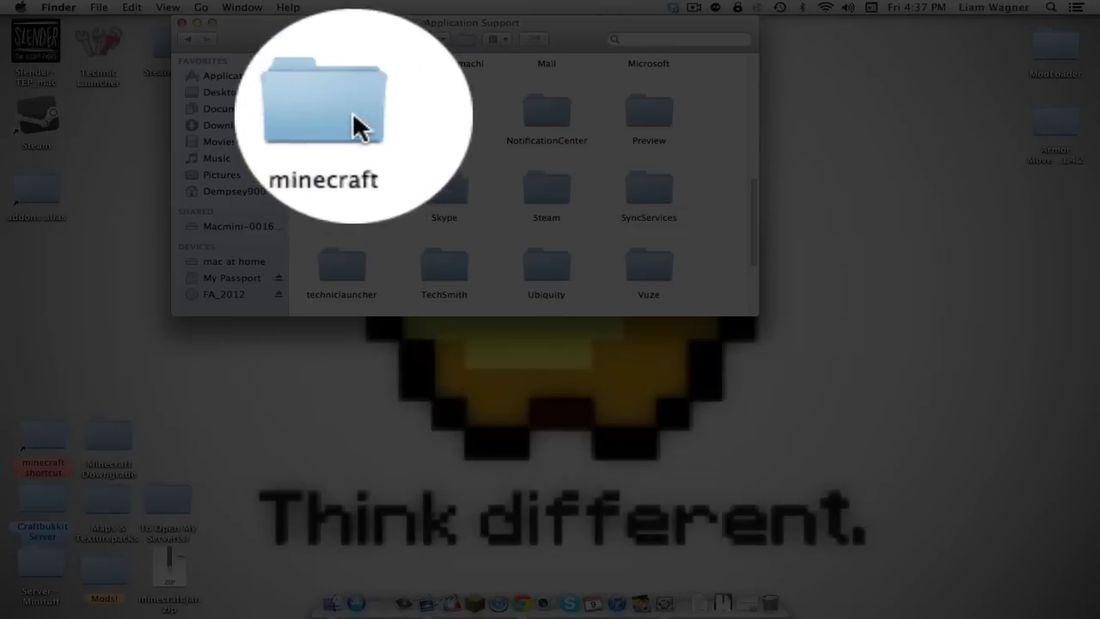
double_click(342, 114)
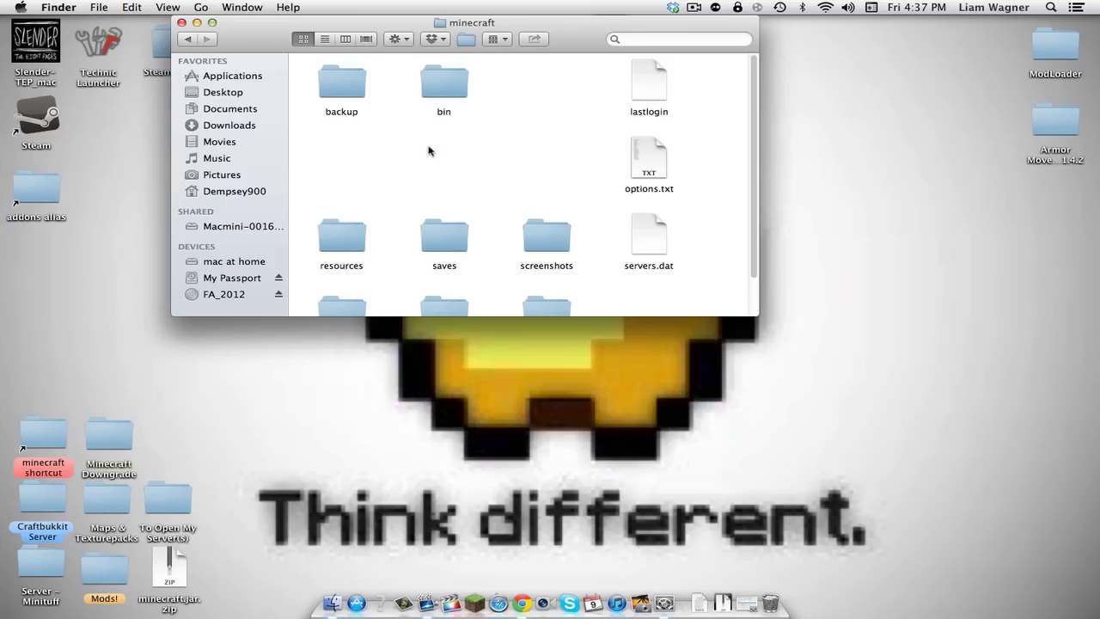
Look through the minecraft folder's contents, marking everything except the backup and screenshots folders, and clear the selection
scroll(452, 168, "down", 2)
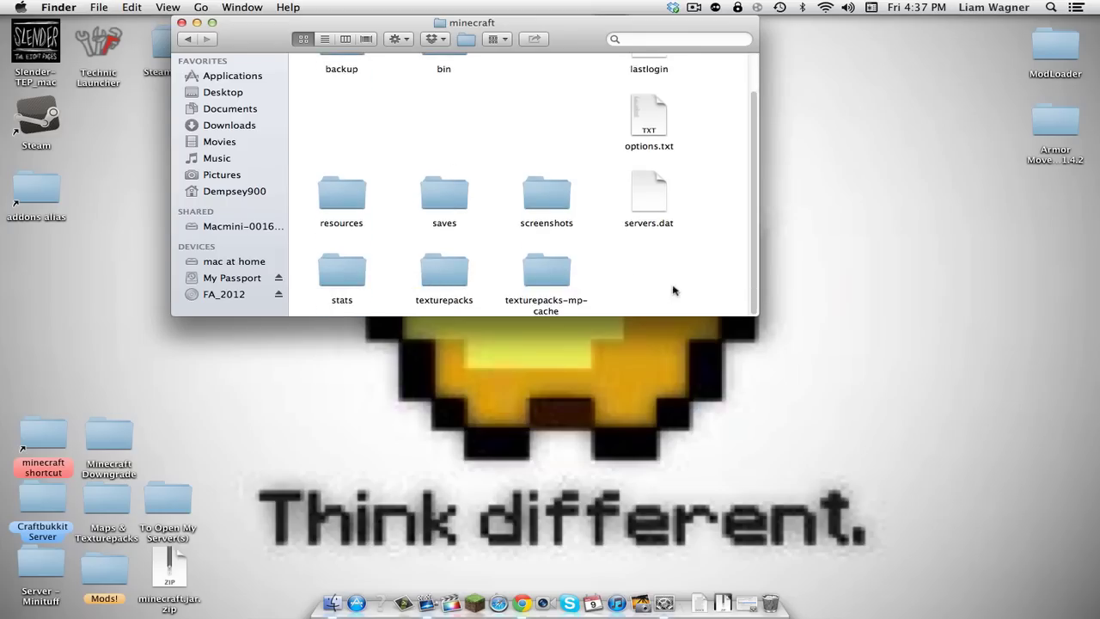
scroll(668, 287, "up", 2)
scroll(596, 262, "down", 2)
scroll(415, 176, "up", 2)
key("super+a")
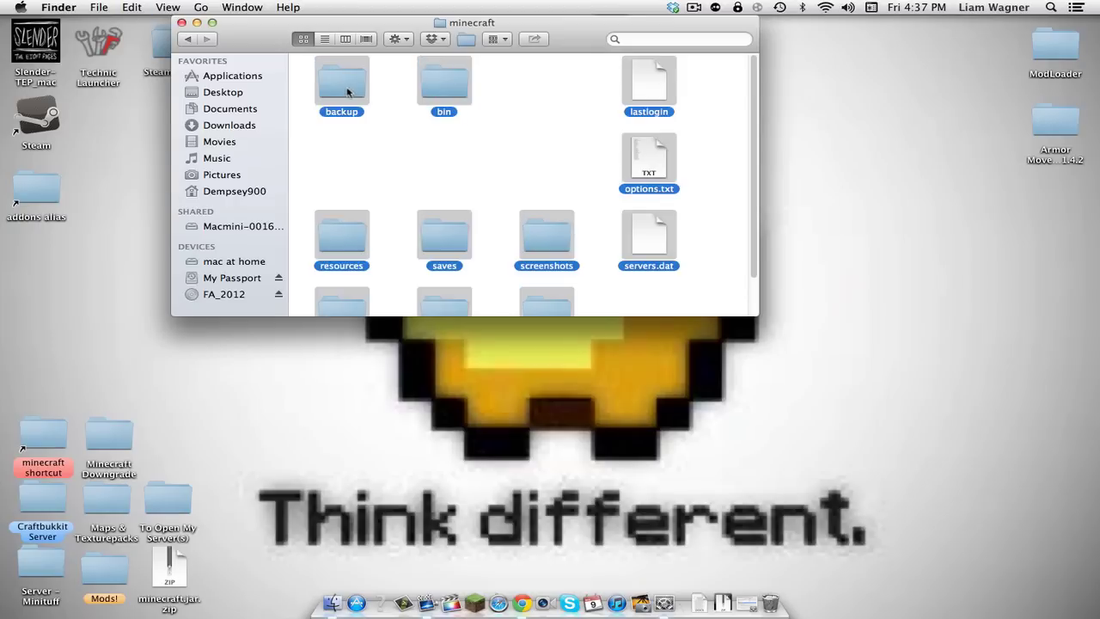
scroll(440, 158, "down", 2)
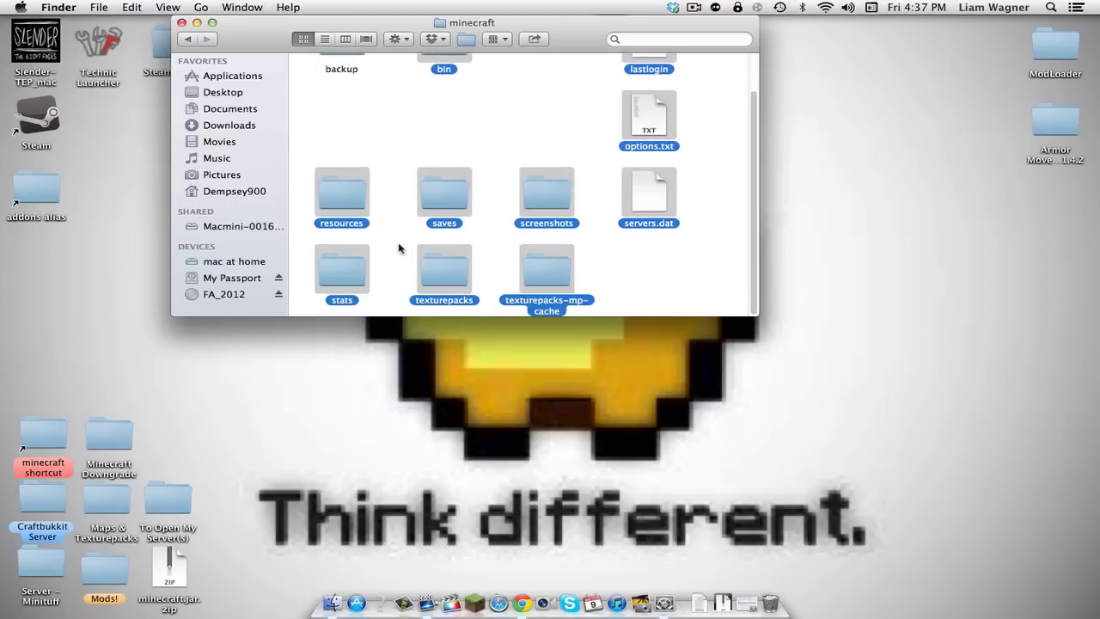
left_click(555, 196, "super")
scroll(547, 245, "up", 2)
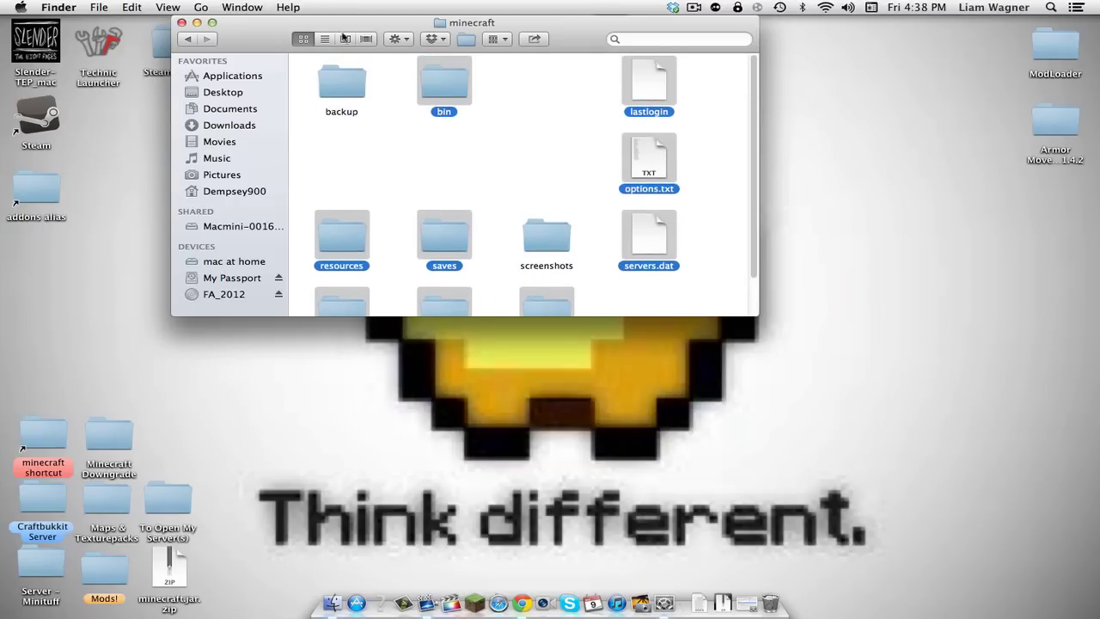
scroll(635, 151, "down", 2)
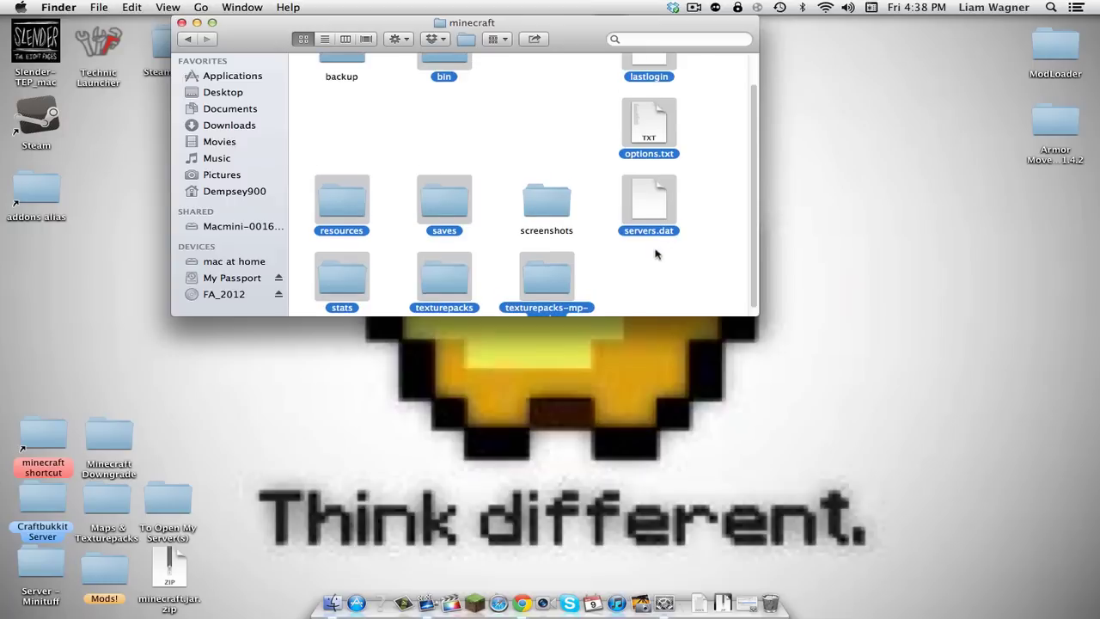
scroll(480, 78, "up", 2)
scroll(507, 86, "down", 2)
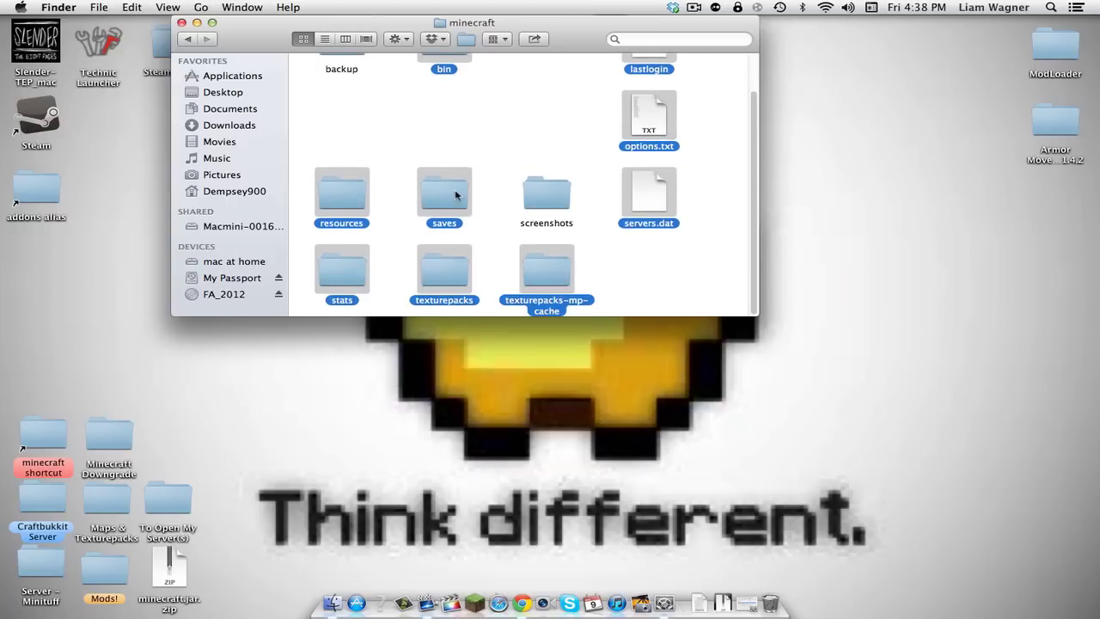
scroll(455, 196, "up", 2)
left_click(713, 165)
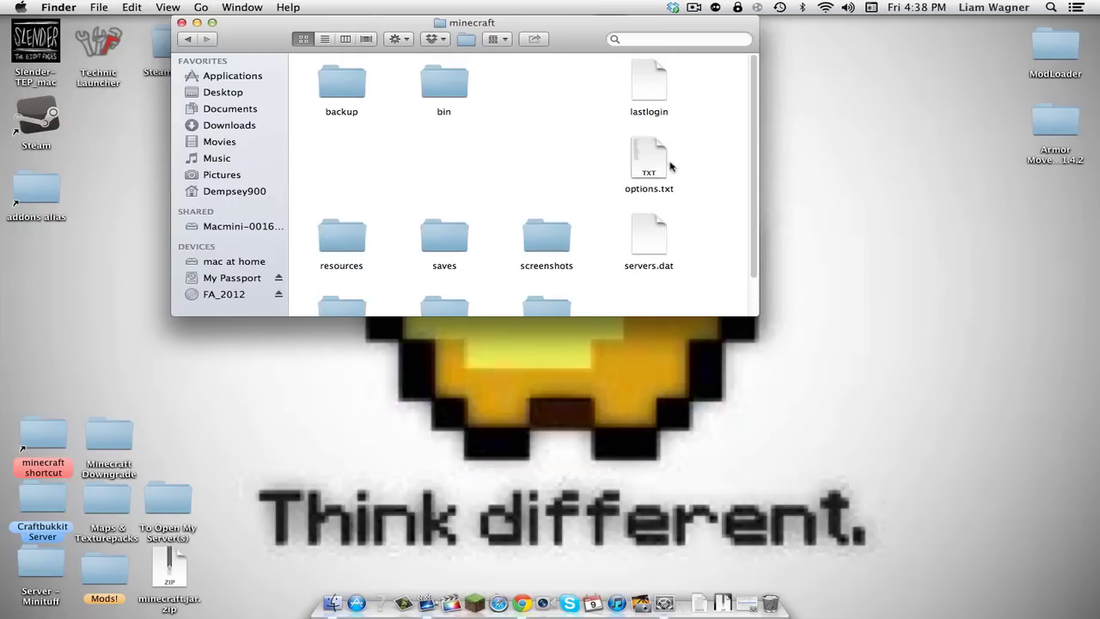
Move the bin folder inside the minecraft folder to the Trash and close the folder window
double_click(449, 88)
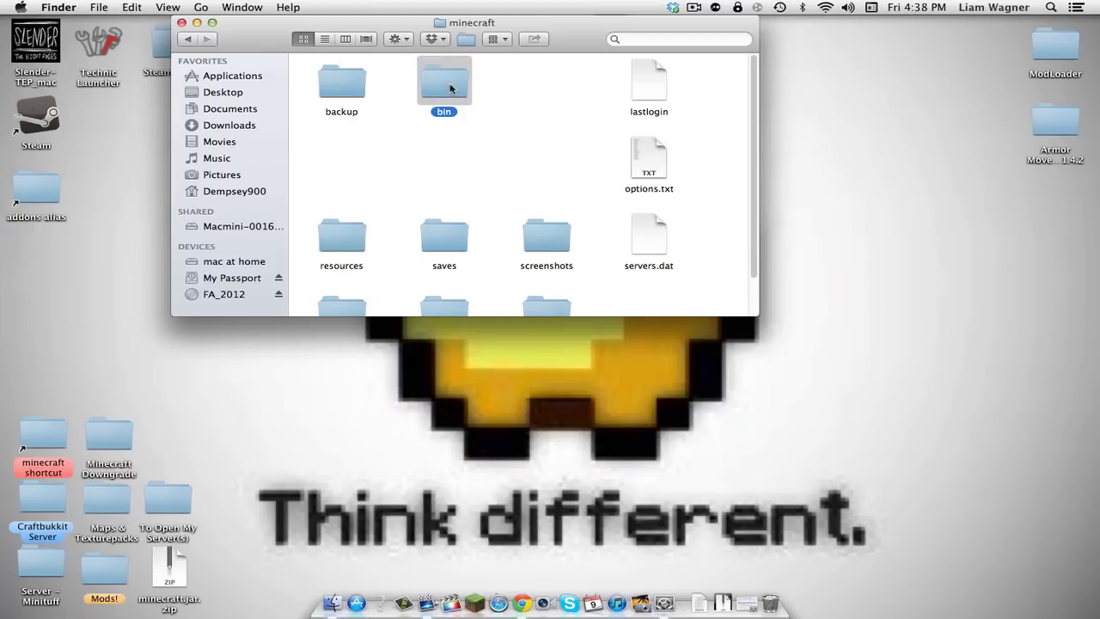
left_click(191, 37)
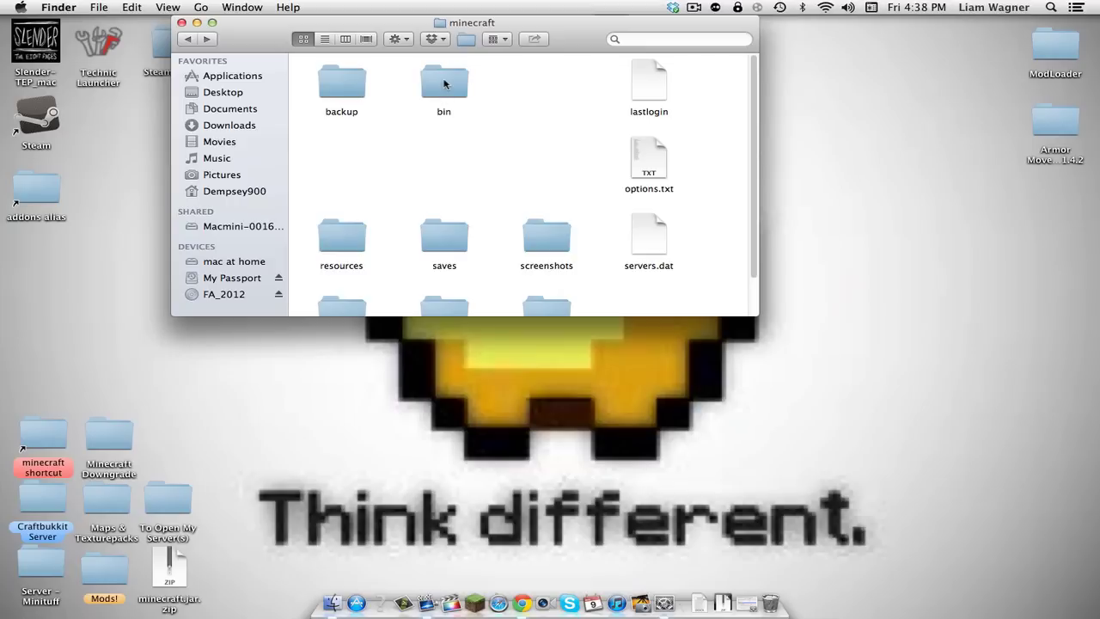
left_click(444, 83)
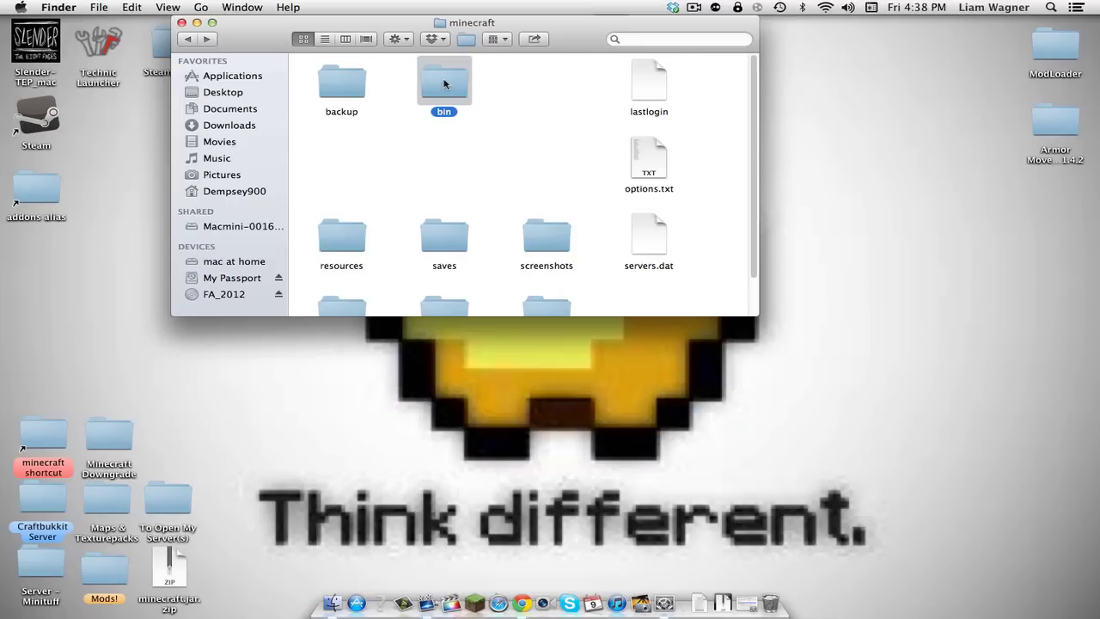
right_click(444, 83)
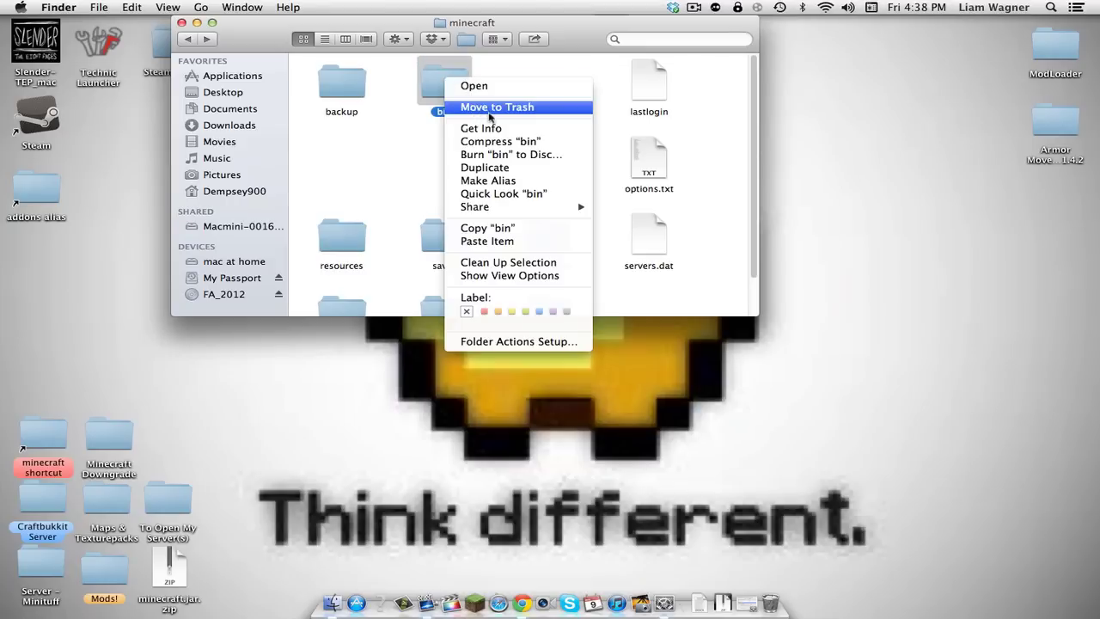
left_click(491, 104)
left_click_drag(243, 40, 201, 40)
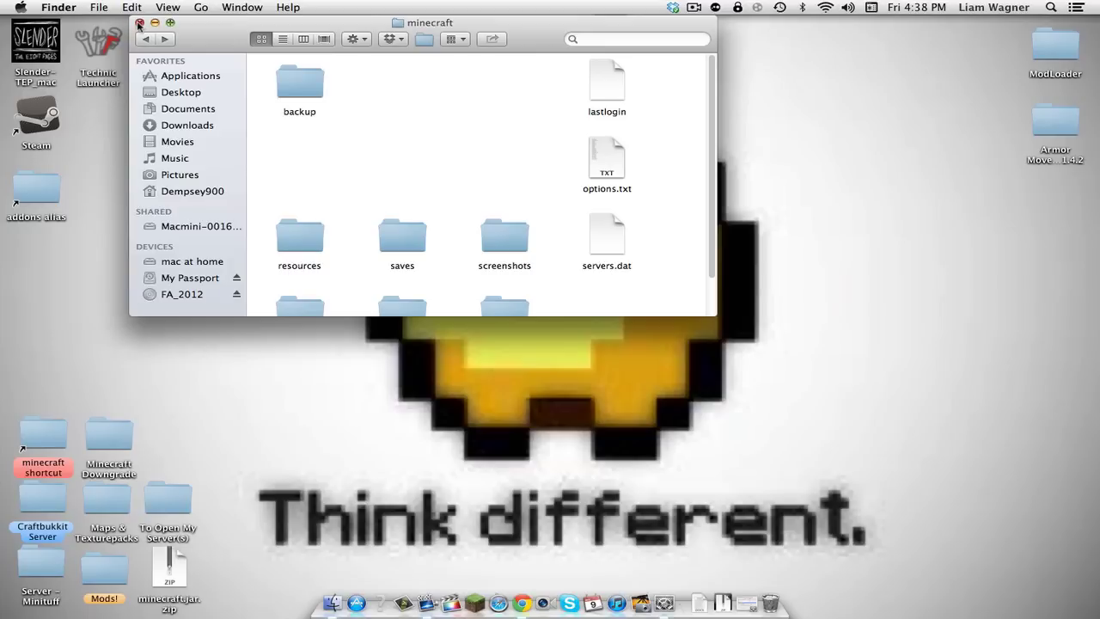
left_click(139, 23)
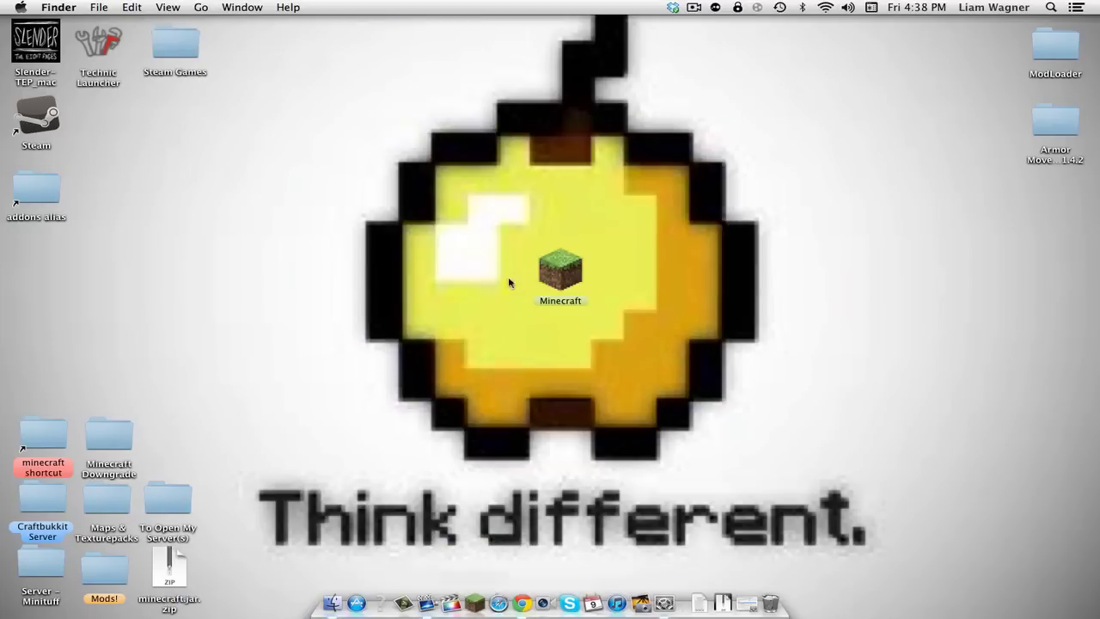
Switch to the Minecraft launcher, force a game update in its options, and log in with the saved credentials
left_click(479, 586)
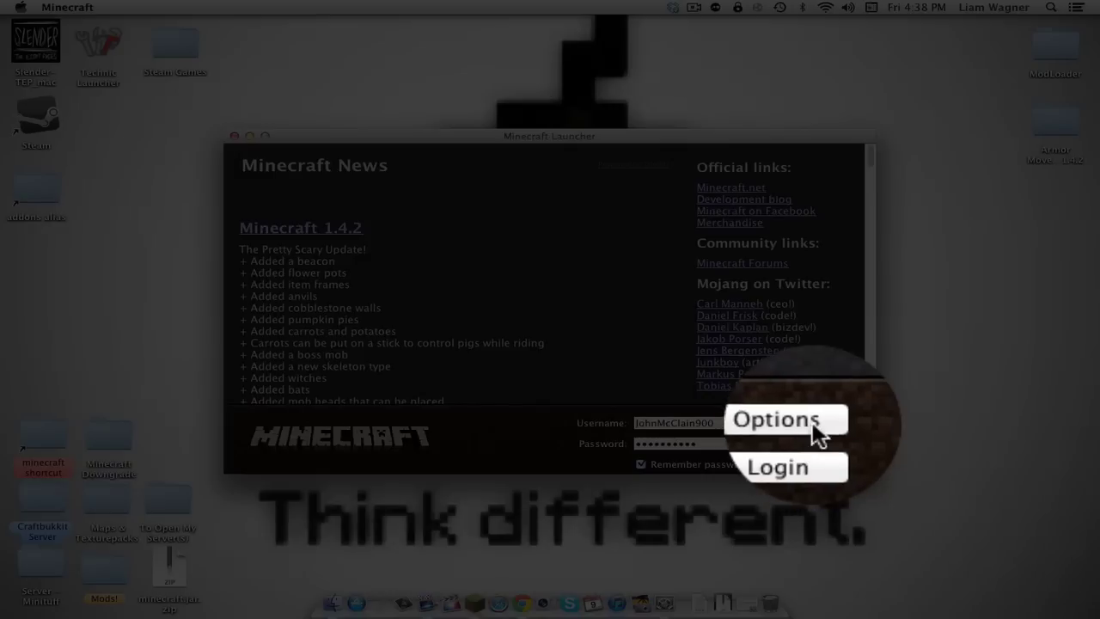
left_click(796, 422)
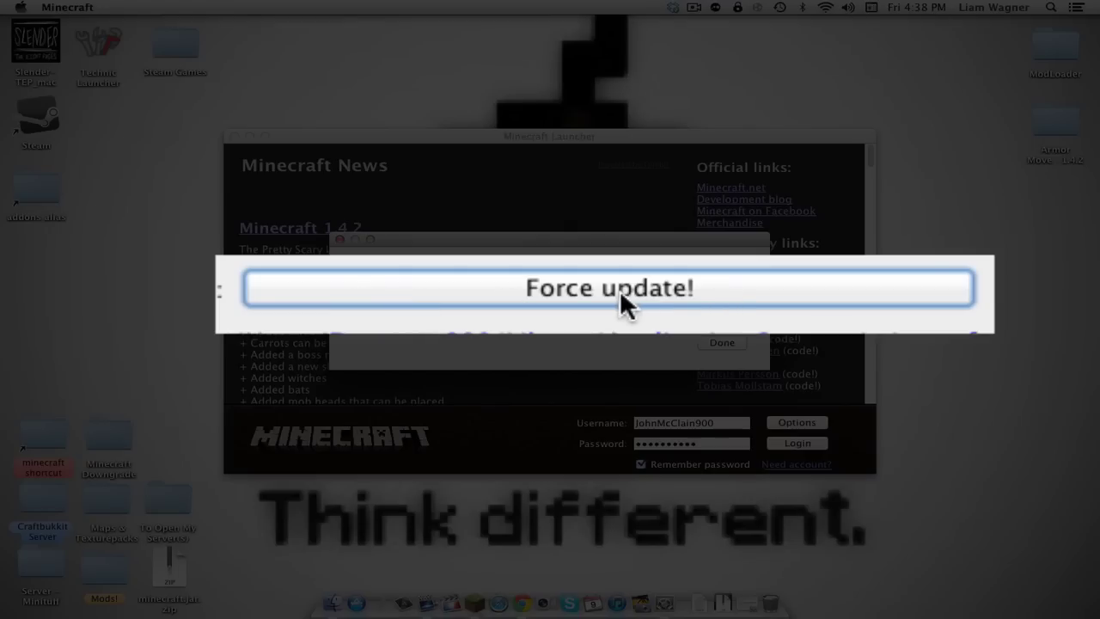
left_click(612, 293)
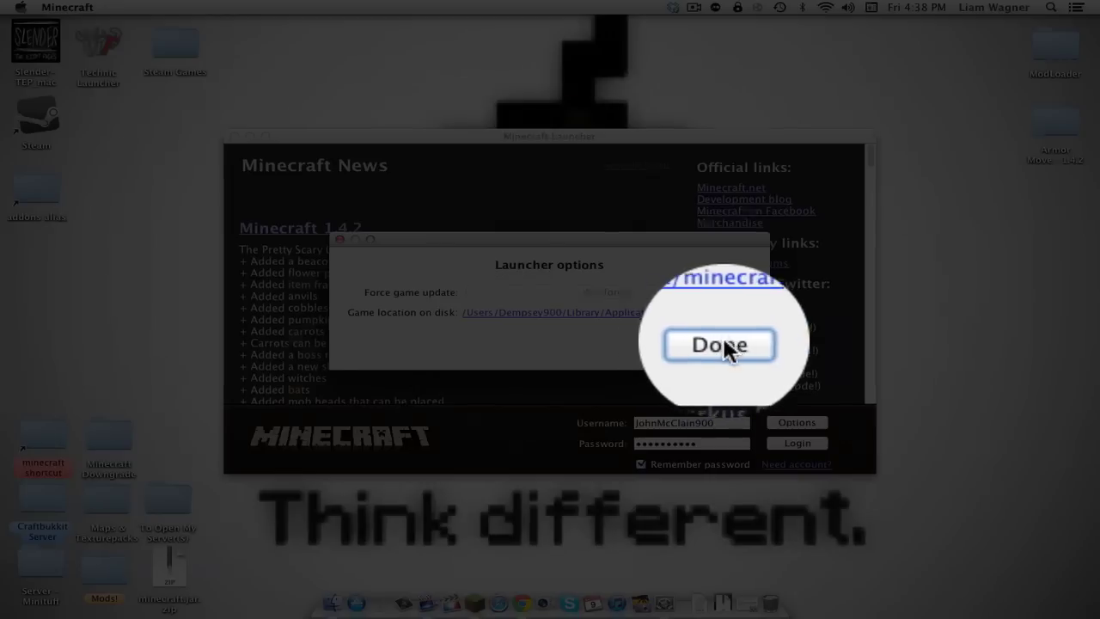
left_click(722, 342)
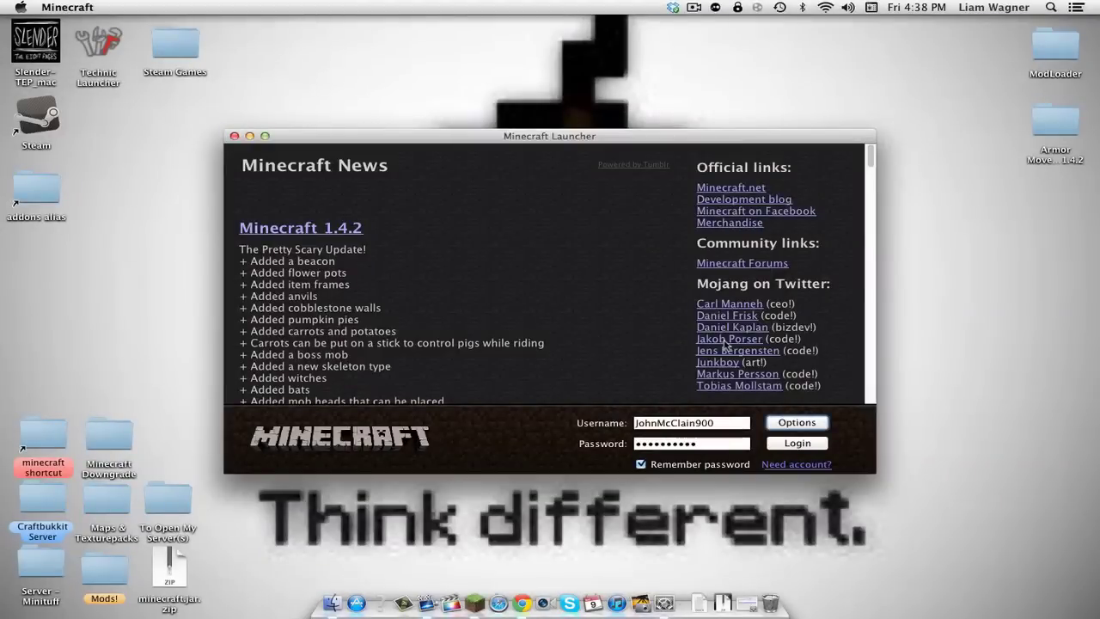
left_click(796, 442)
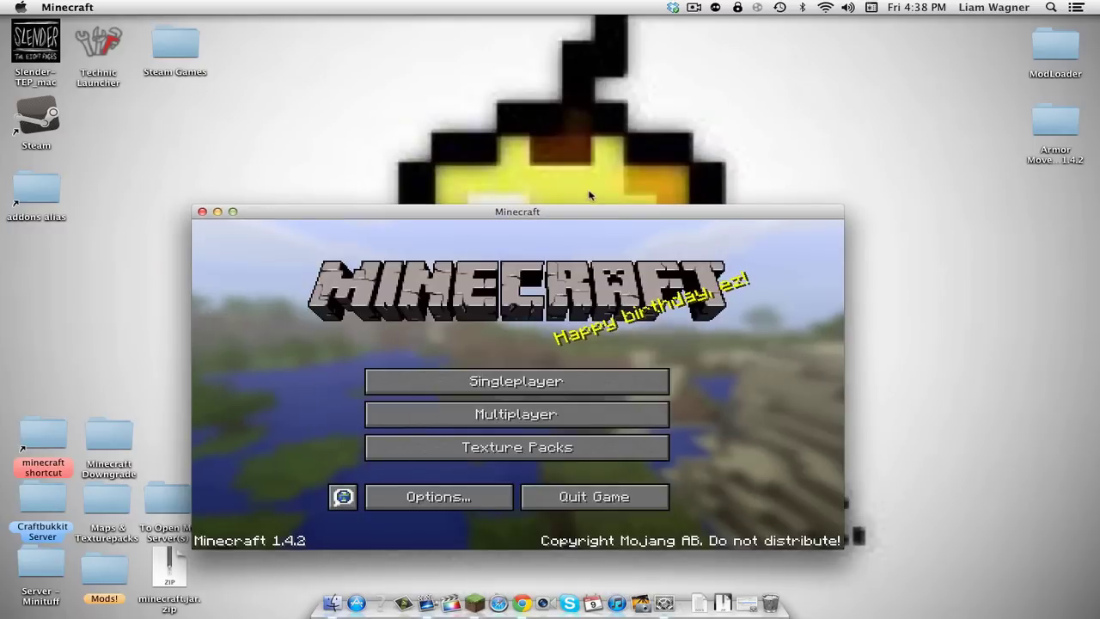
Shift the Minecraft game window higher on the desktop and quit the game from its title screen
left_click_drag(528, 212, 530, 136)
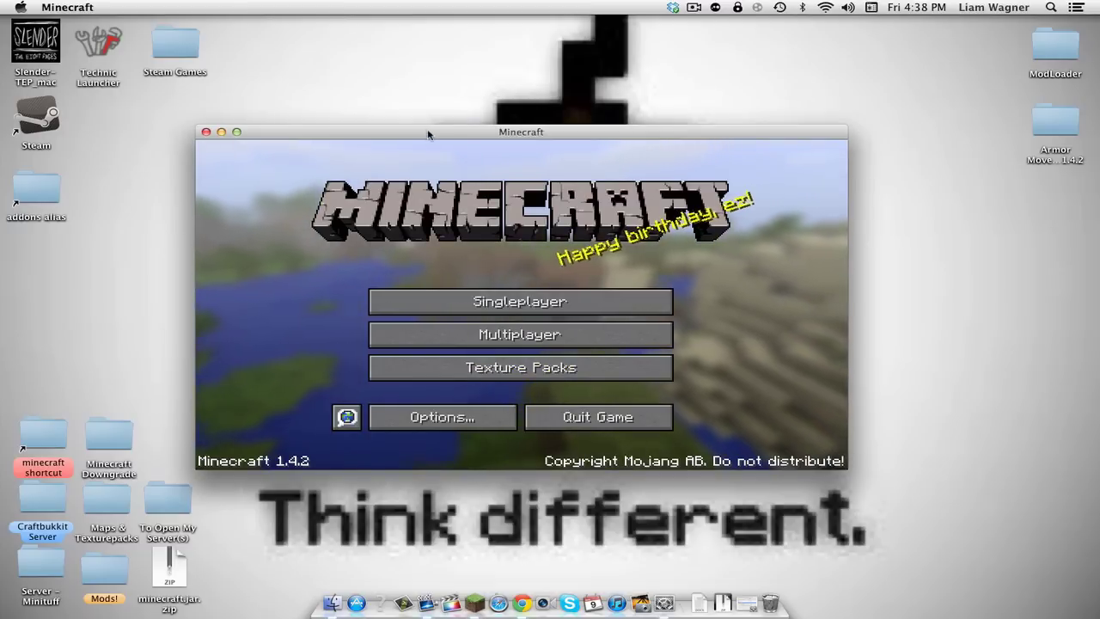
left_click_drag(427, 135, 405, 126)
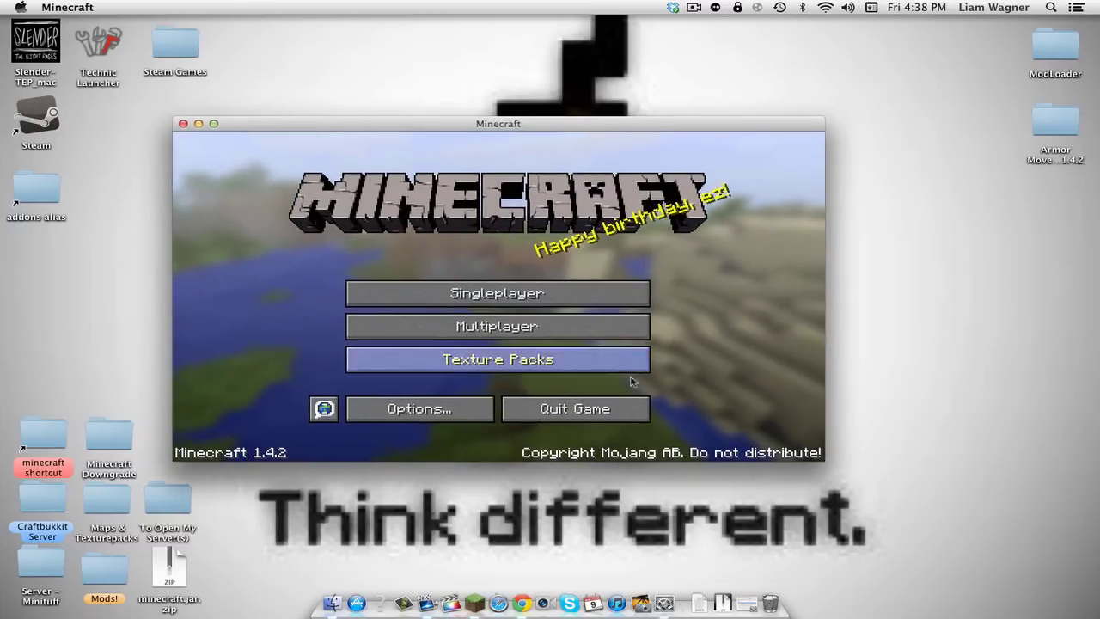
left_click(606, 412)
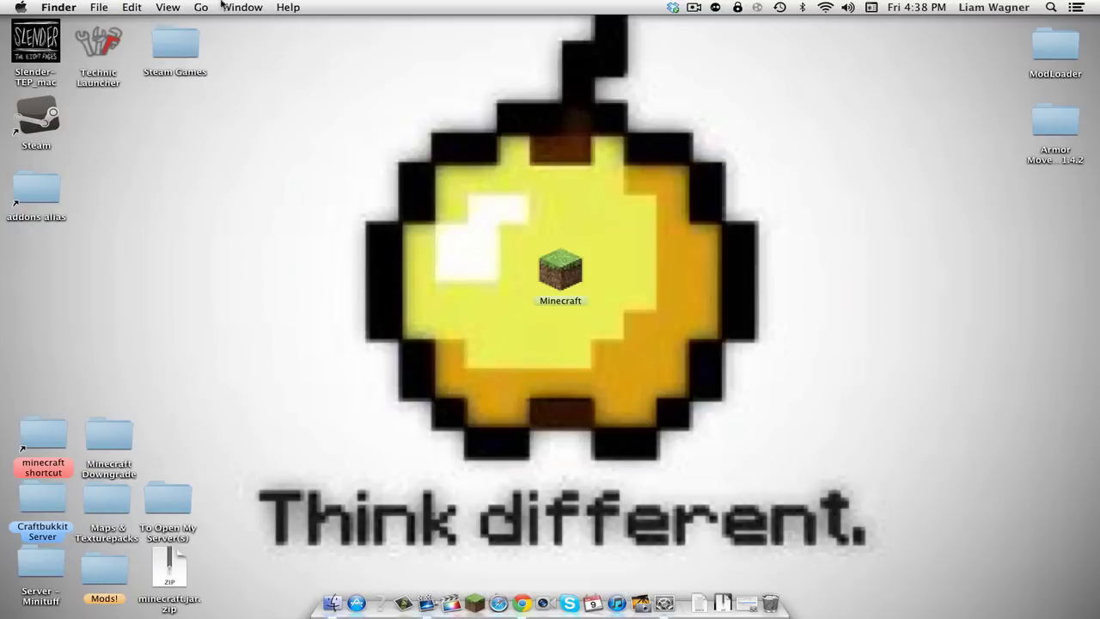
Open the minecraft folder through its desktop shortcut and move the window clear of the desktop icons
double_click(43, 435)
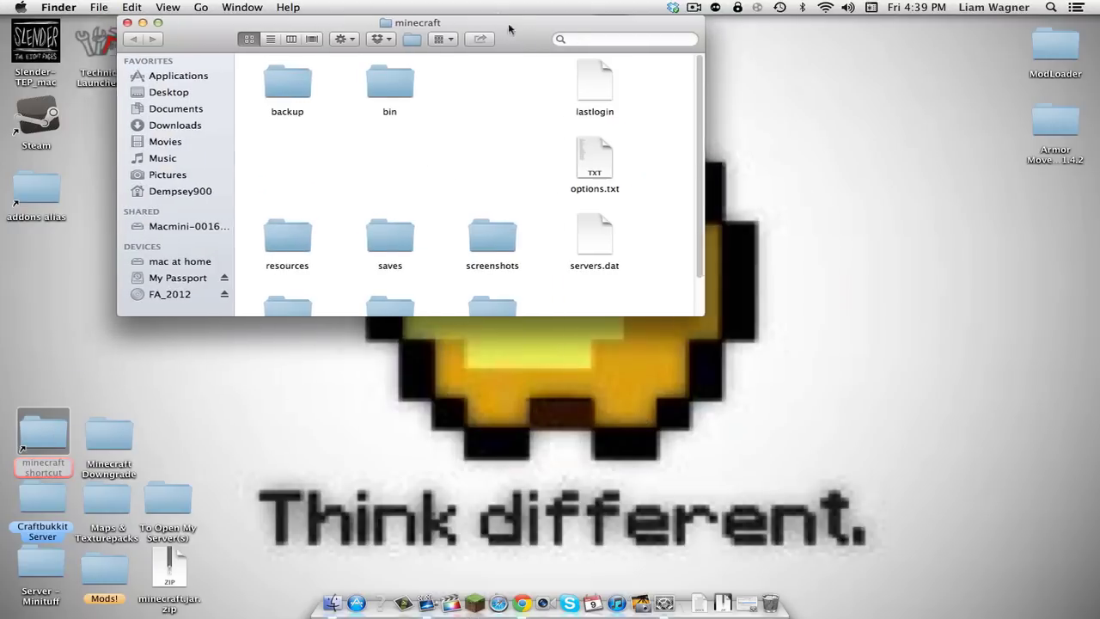
left_click_drag(509, 30, 629, 36)
left_click(830, 335)
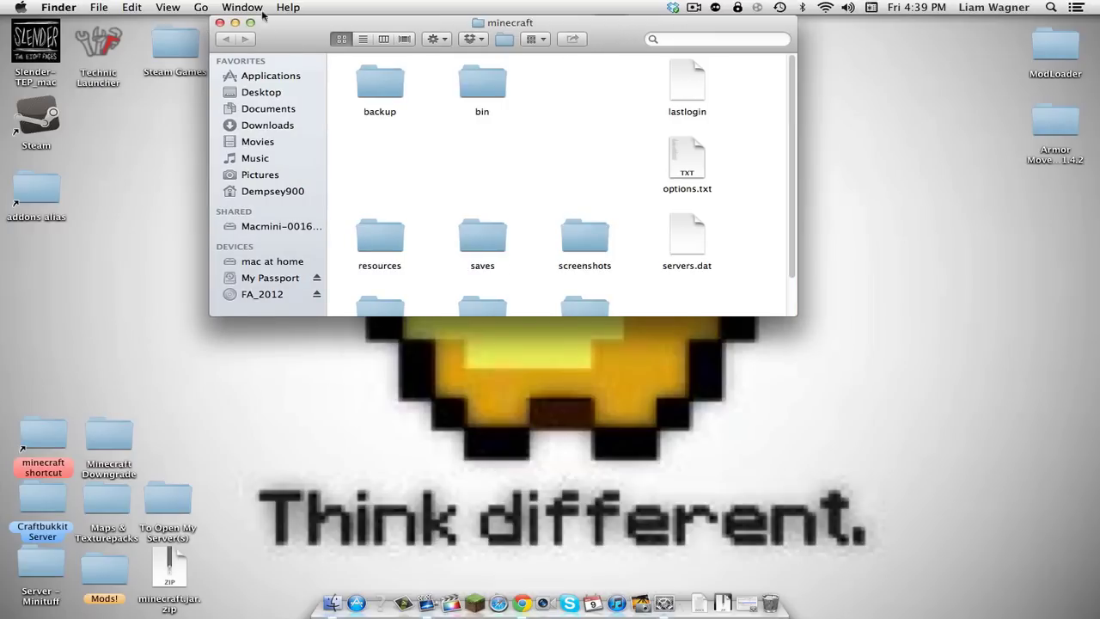
Reveal the hidden Library entry among Finder's locations, dismiss it unopened, and move the minecraft window back clear of the desktop icons
left_click_drag(301, 42, 207, 40)
left_click(200, 7)
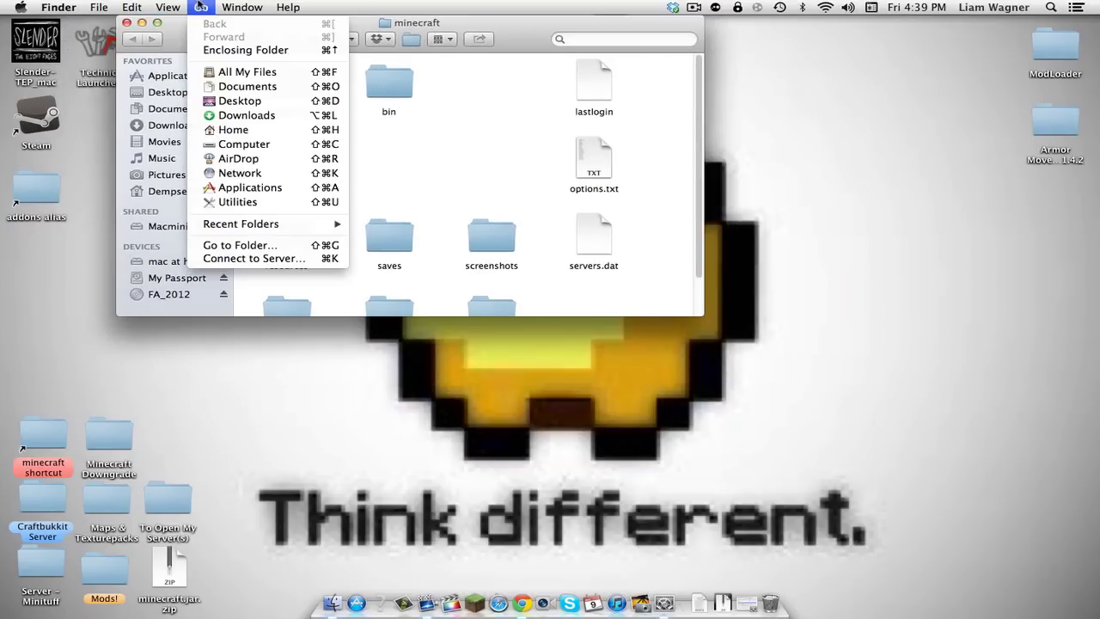
key("alt")
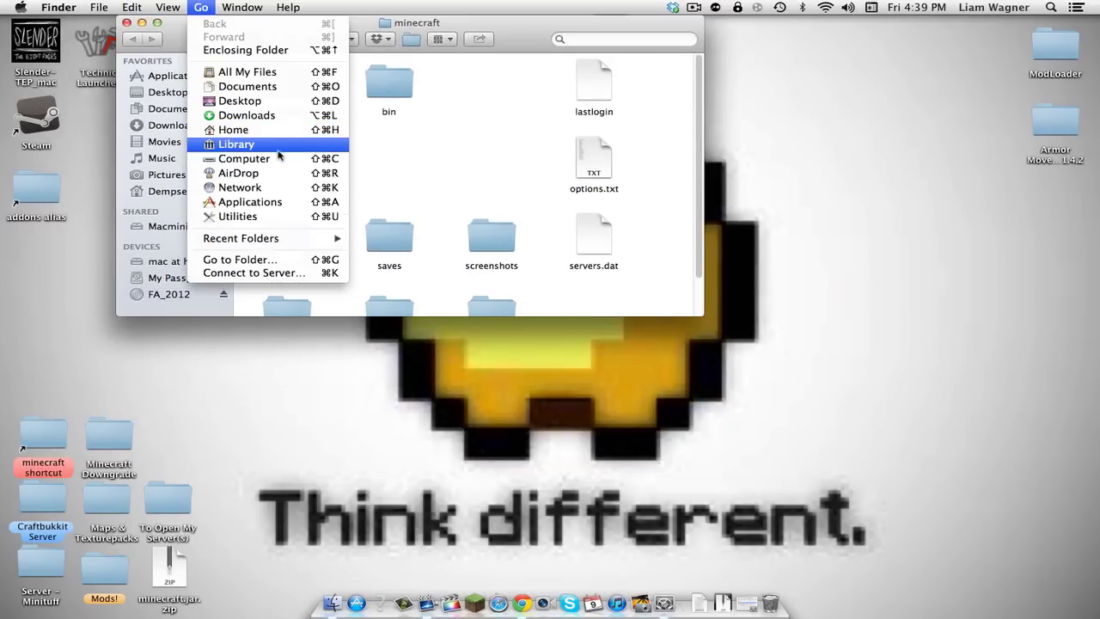
left_click(515, 43)
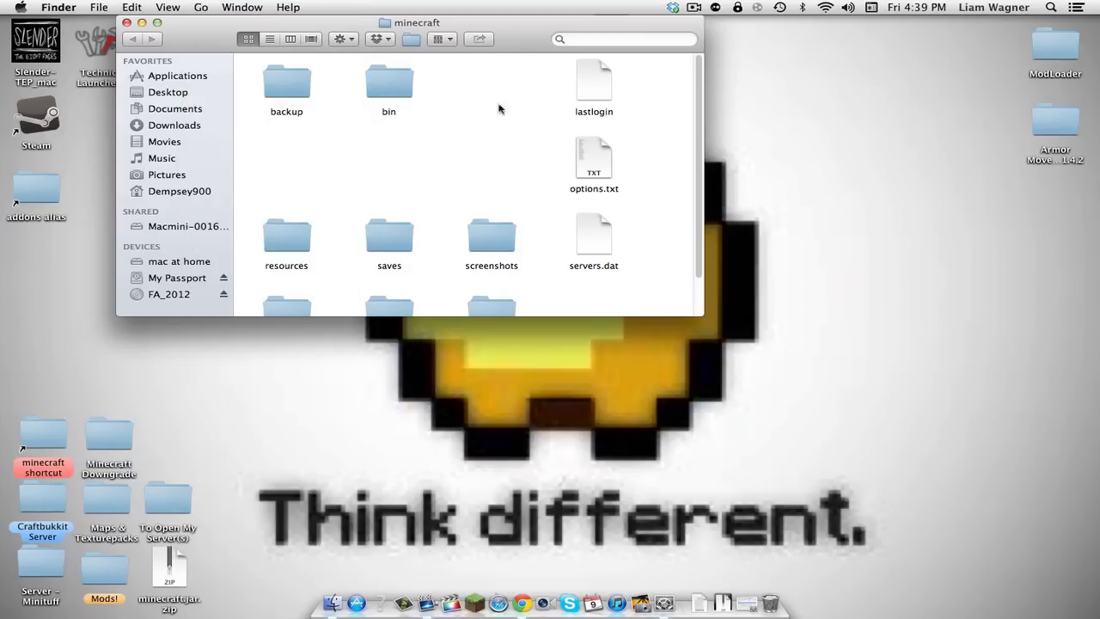
left_click_drag(511, 24, 636, 23)
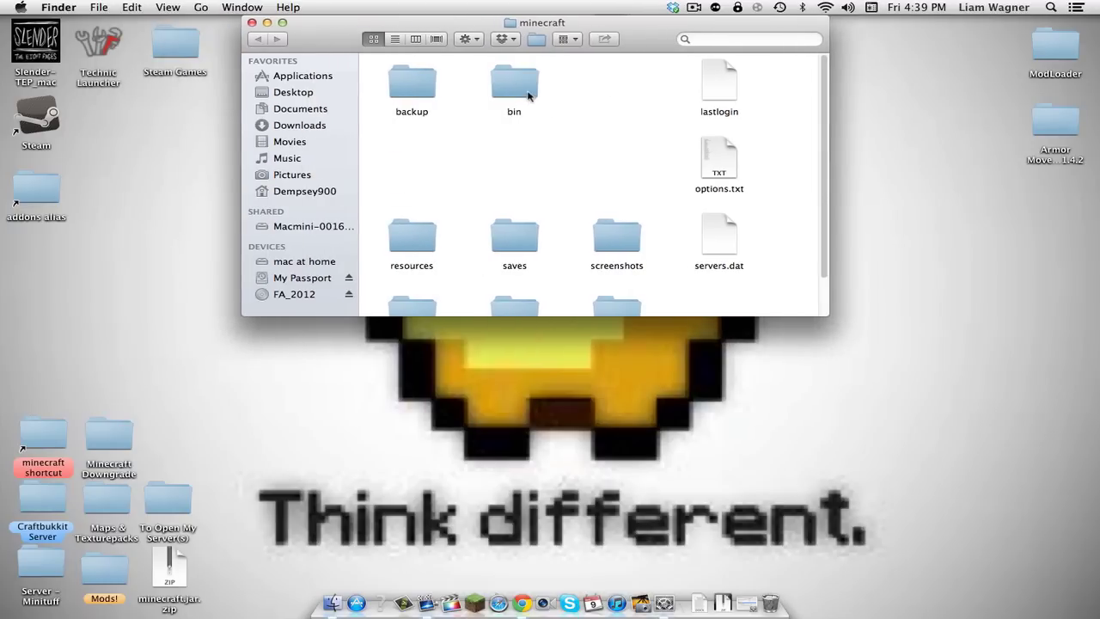
Open the bin folder inside the minecraft folder and look over its files, including minecraft.jar
double_click(519, 90)
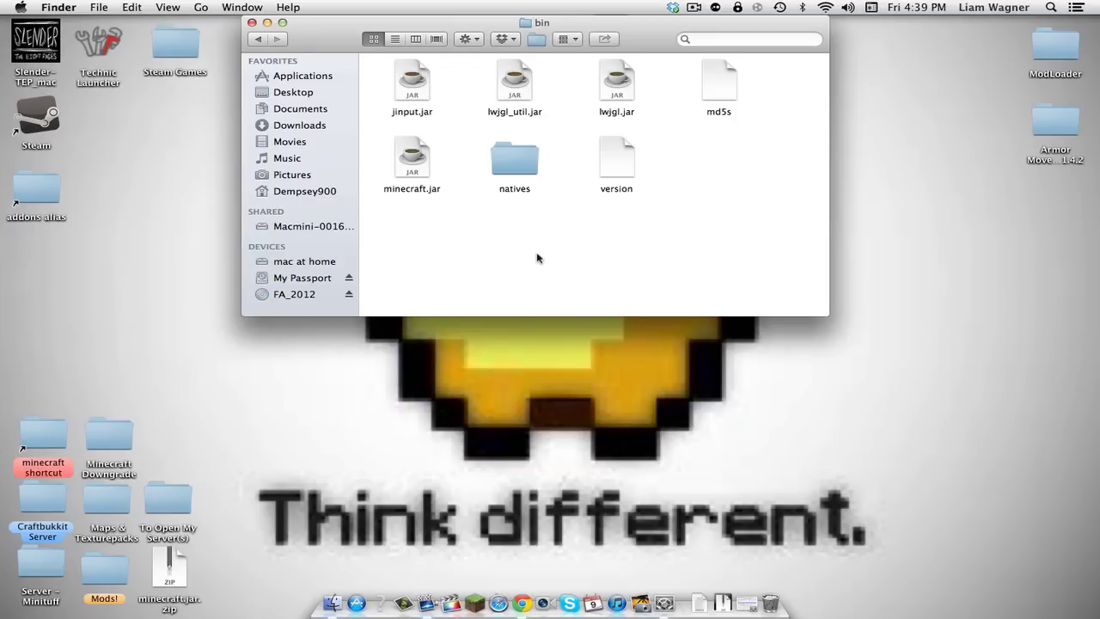
left_click_drag(745, 189, 373, 68)
left_click(574, 230)
left_click(411, 150)
left_click(473, 175)
Rename minecraft.jar in the bin folder to minecraft.jar.zip and accept the .zip extension
left_click(411, 158)
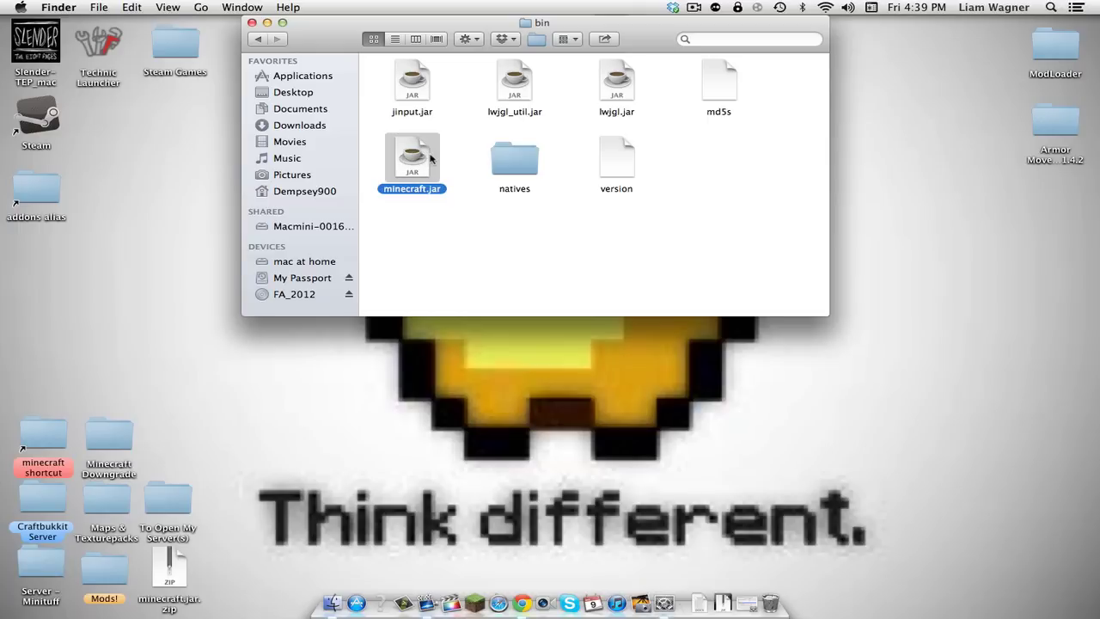
key("Return")
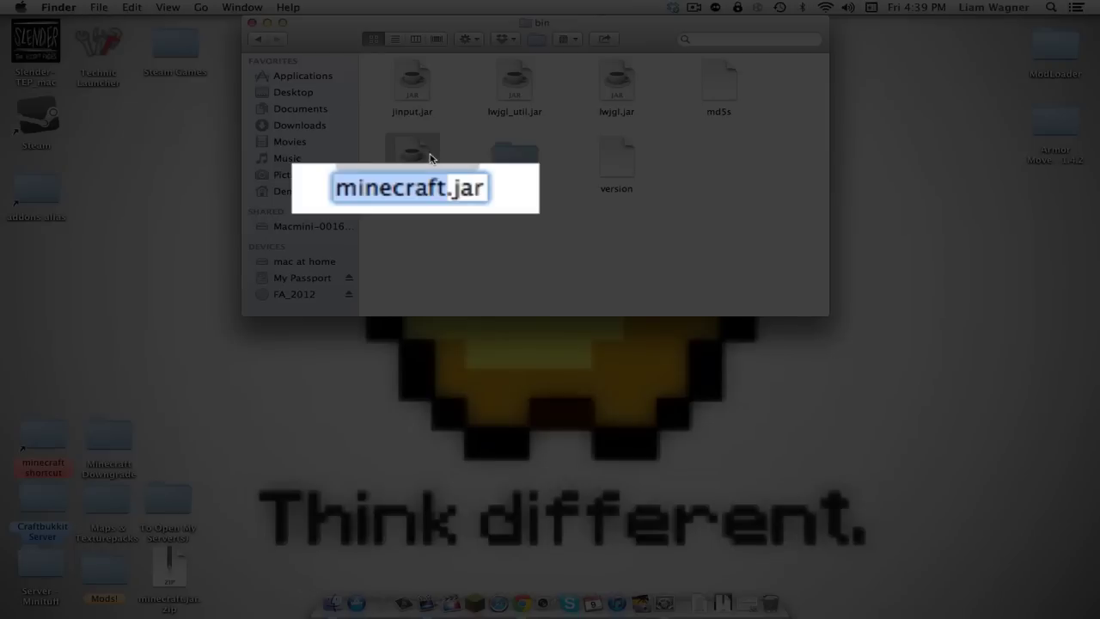
key("Right")
key("Right")
key("Right")
key("Right")
key("Right")
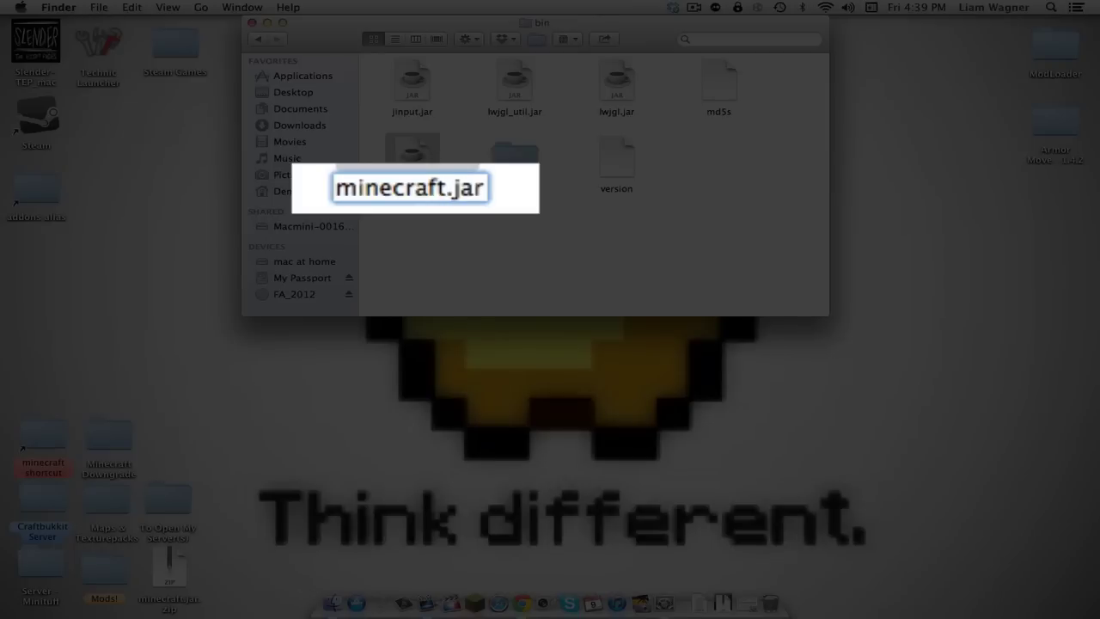
type(".zip")
key("Return")
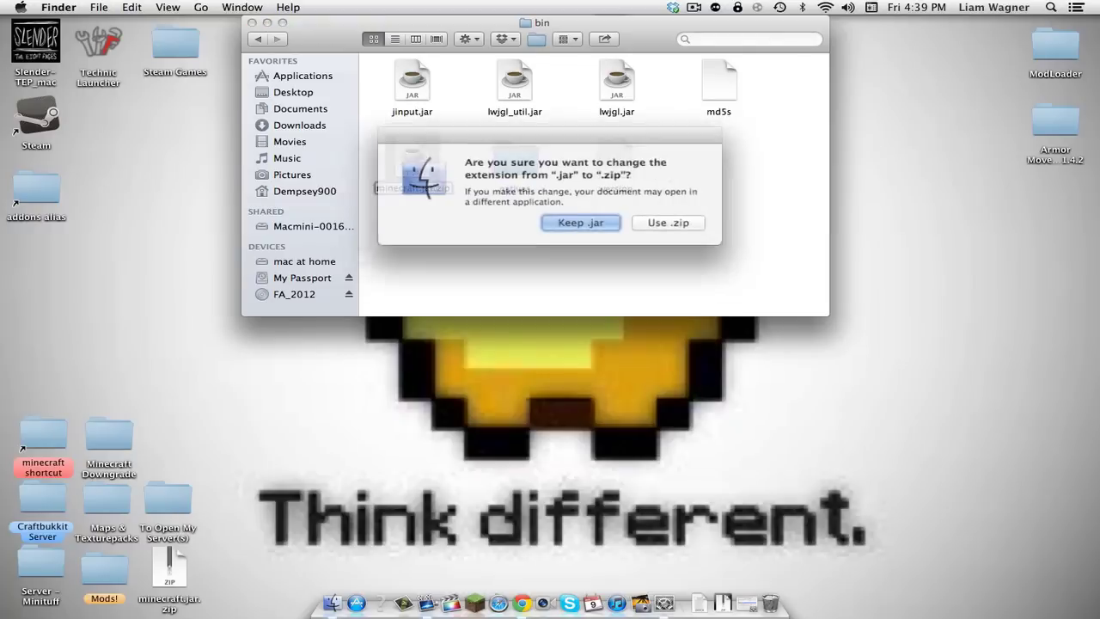
left_click(664, 221)
left_click(704, 217)
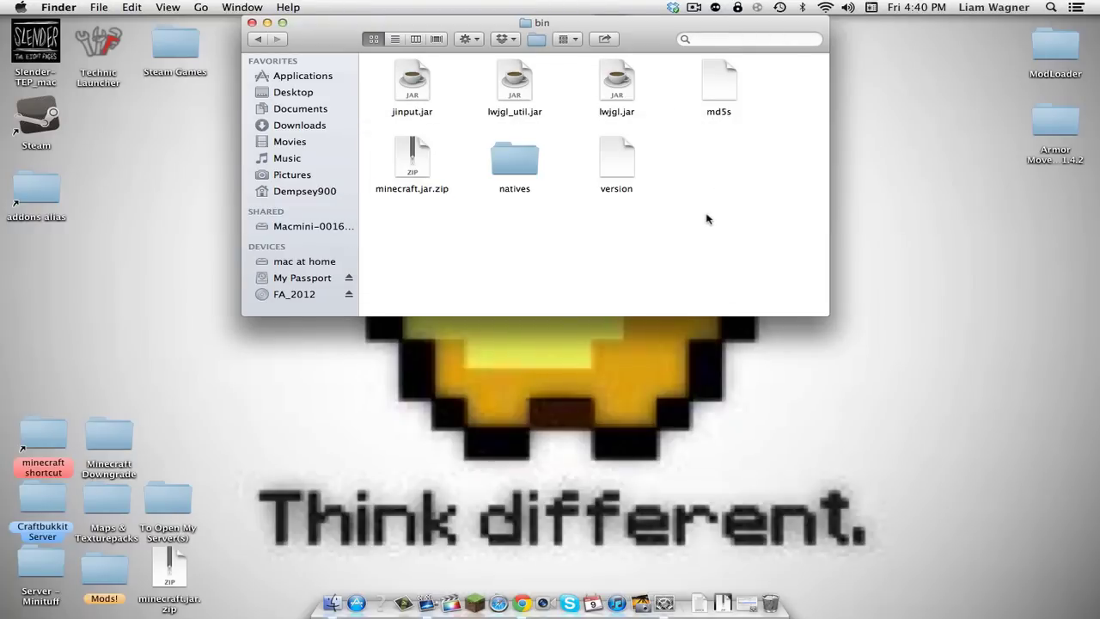
Extract minecraft.jar.zip in the bin folder with The Unarchiver
right_click(417, 161)
mouse_move(478, 183)
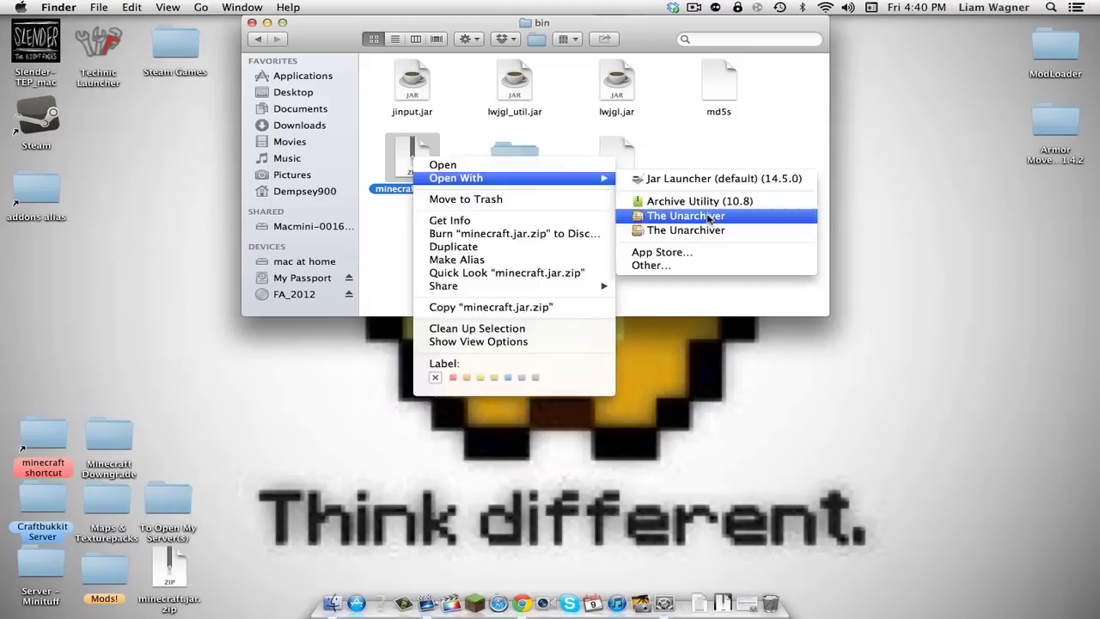
left_click(707, 216)
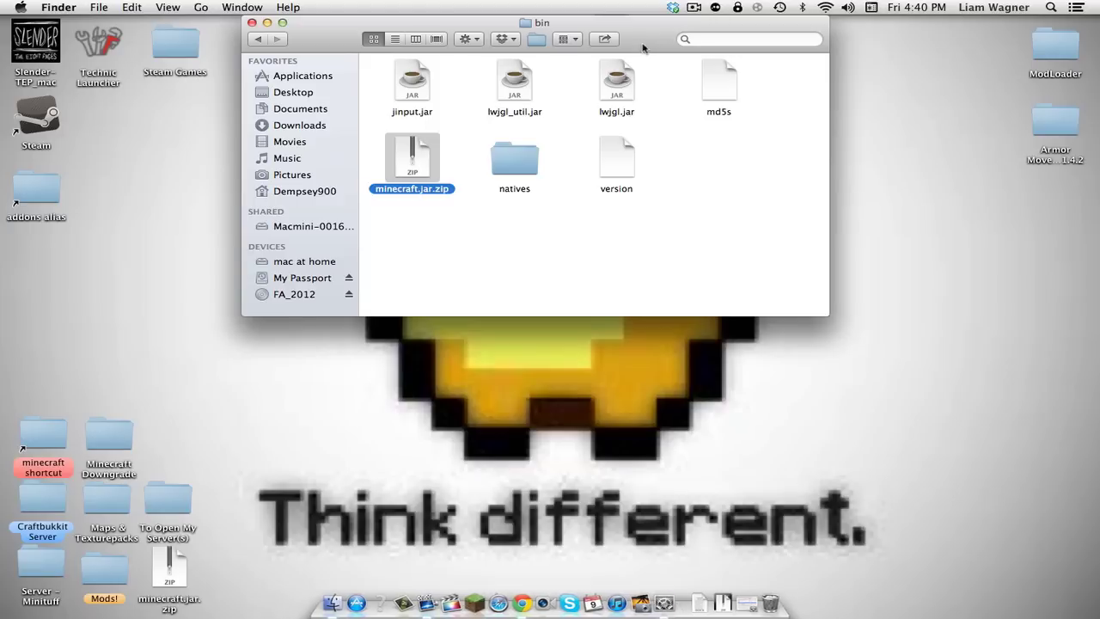
Extract minecraft.jar.zip a second time with Archive Utility and trash the duplicate minecraft 2.jar folder
left_click(705, 238)
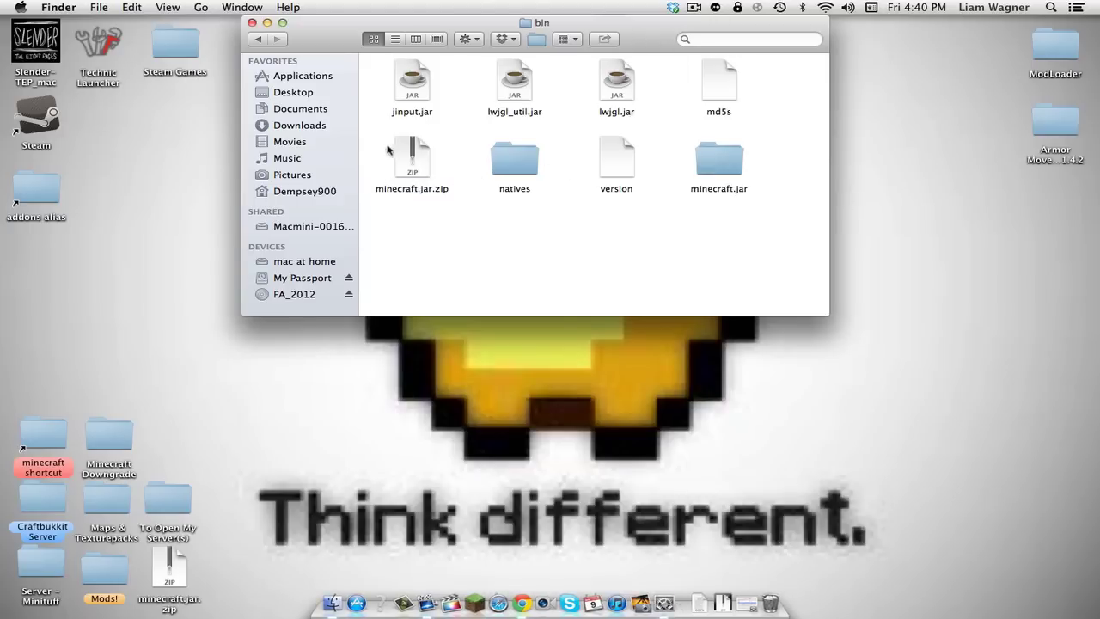
double_click(432, 153)
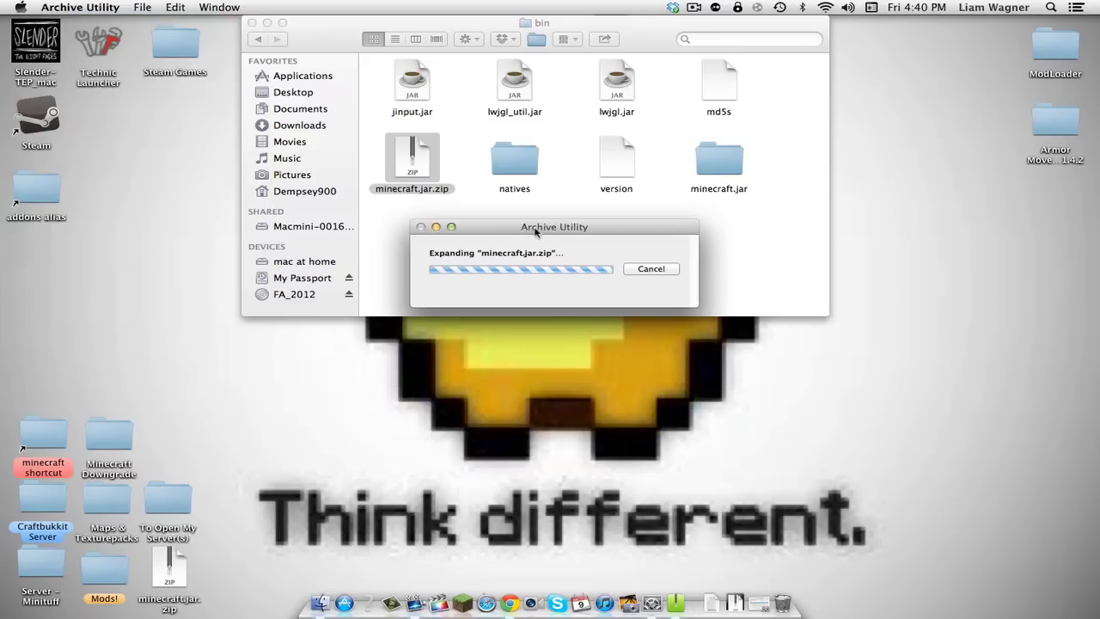
left_click_drag(448, 159, 527, 235)
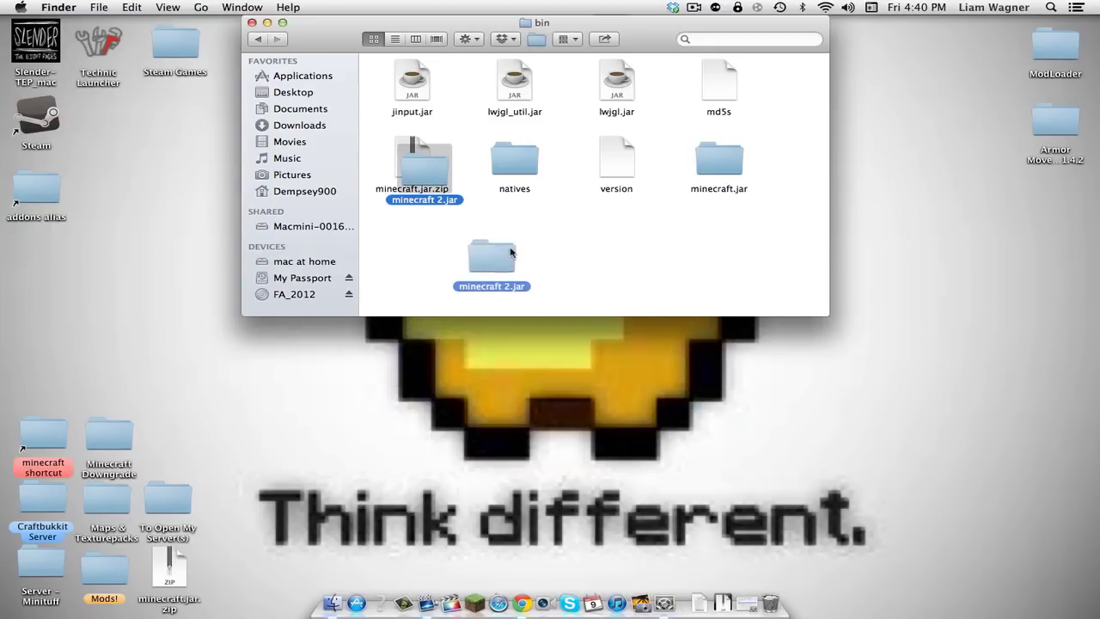
key("super+BackSpace")
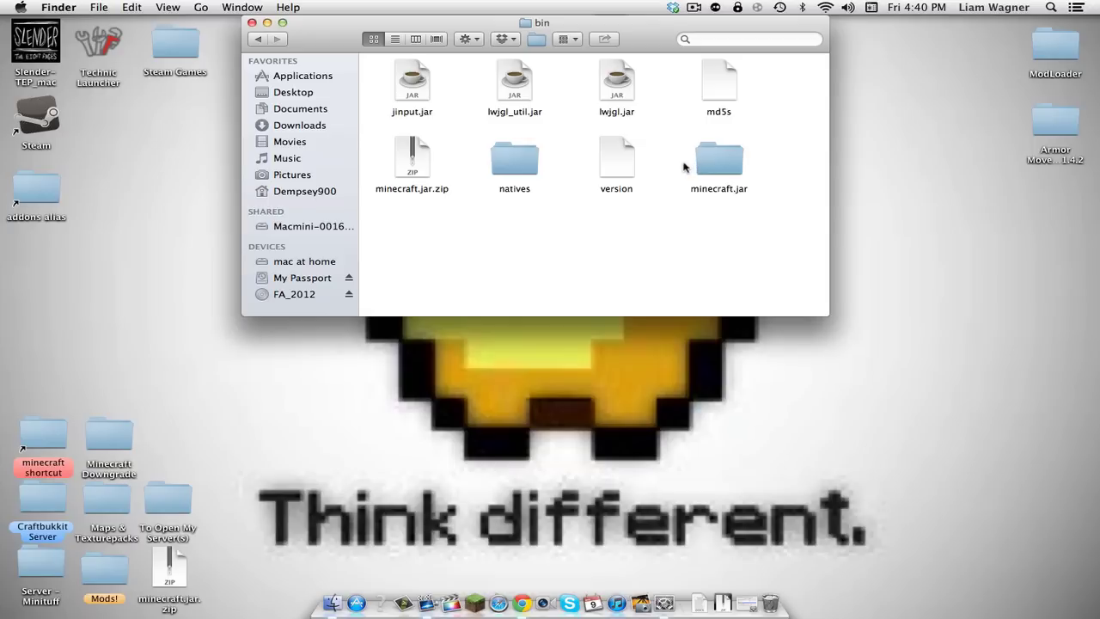
Move minecraft.jar.zip from the bin folder to the trash, keeping the extracted minecraft.jar folder
left_click_drag(720, 168, 694, 170)
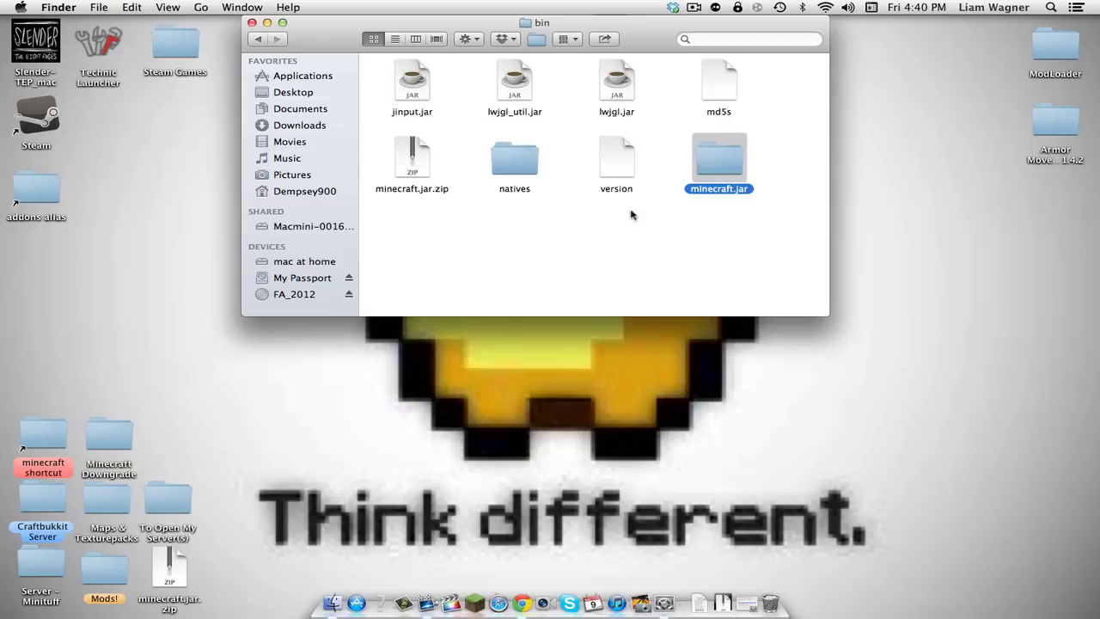
left_click(460, 220)
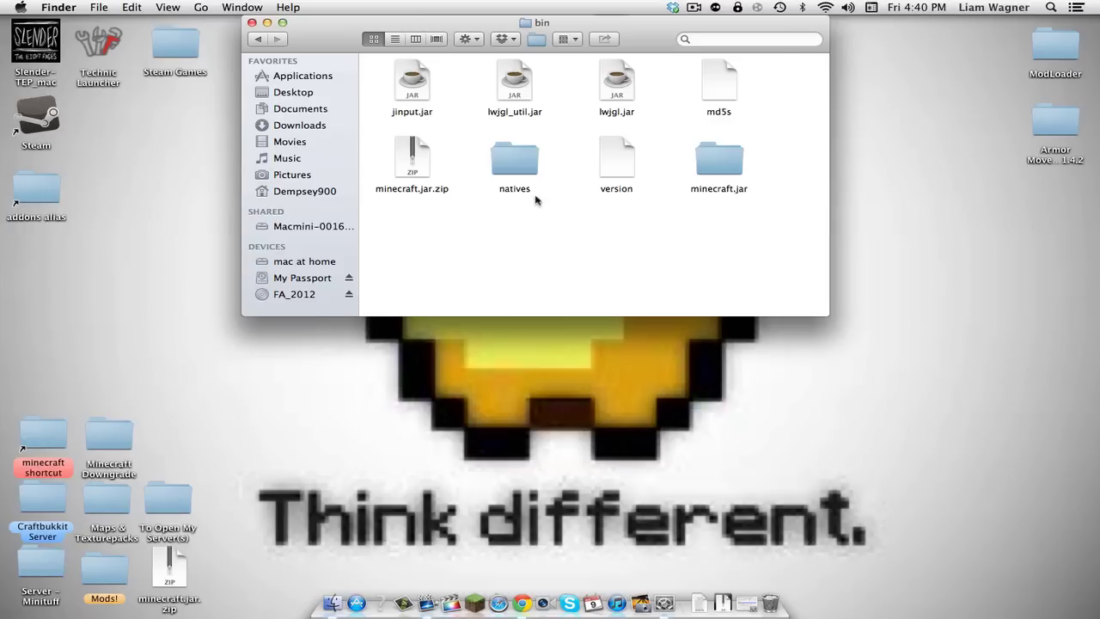
left_click(421, 153)
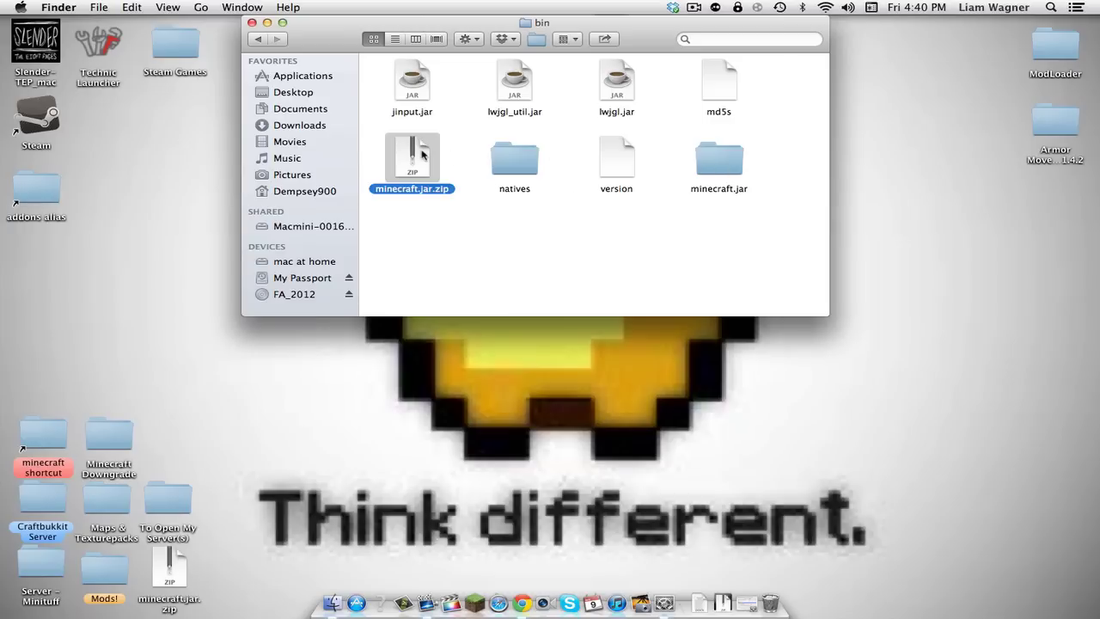
key("super+BackSpace")
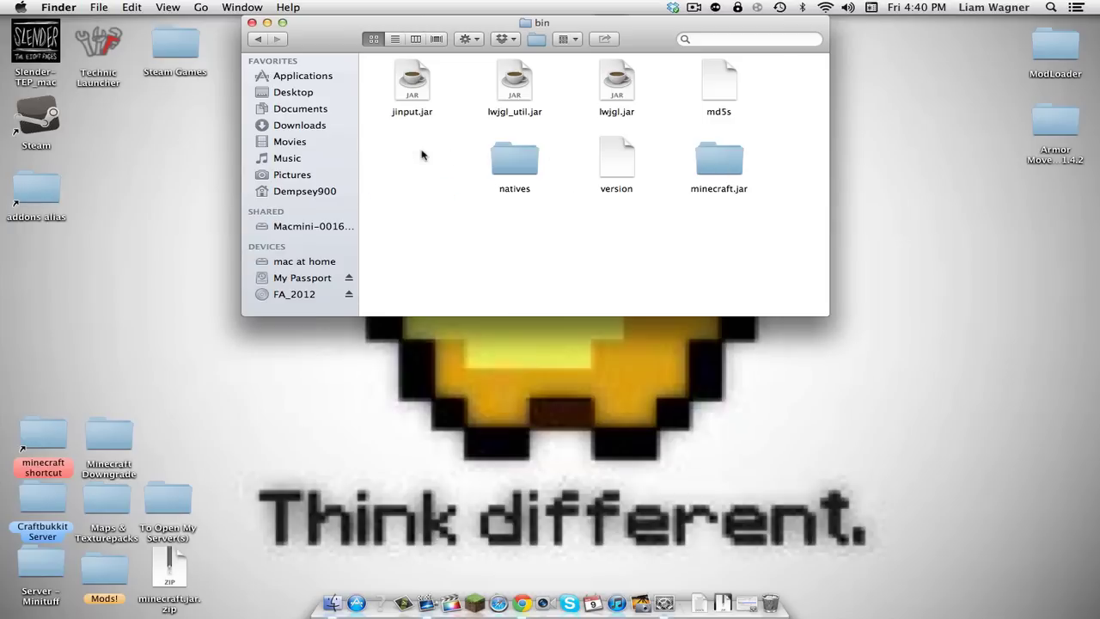
Reposition the bin window near the desktop icons and place the minecraft.jar folder in the empty spot beside natives
left_click_drag(344, 36, 321, 36)
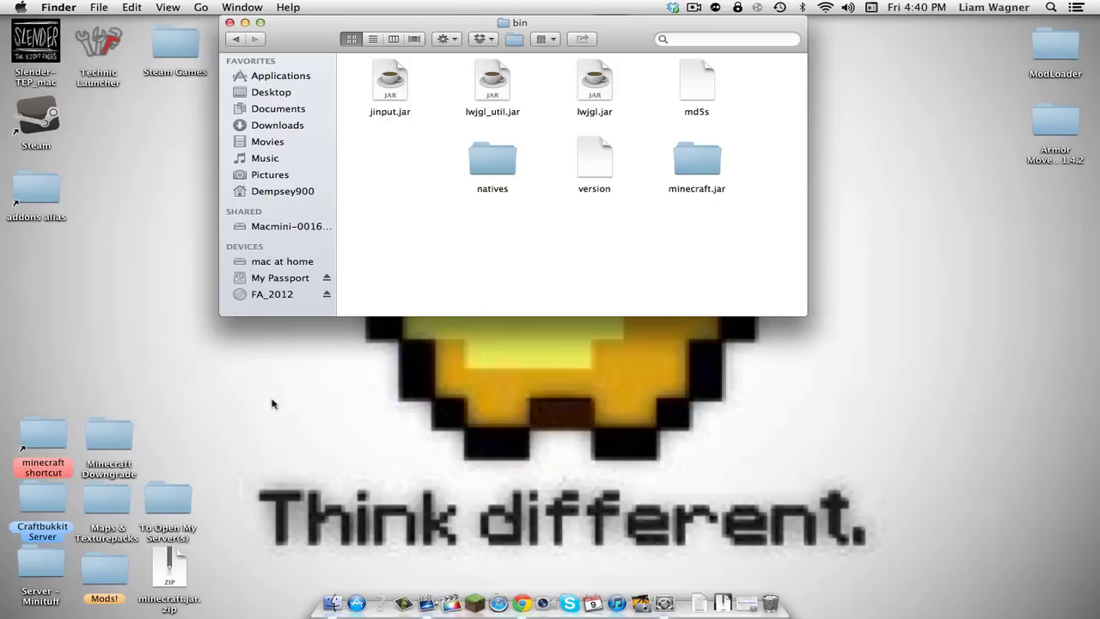
left_click_drag(305, 26, 280, 26)
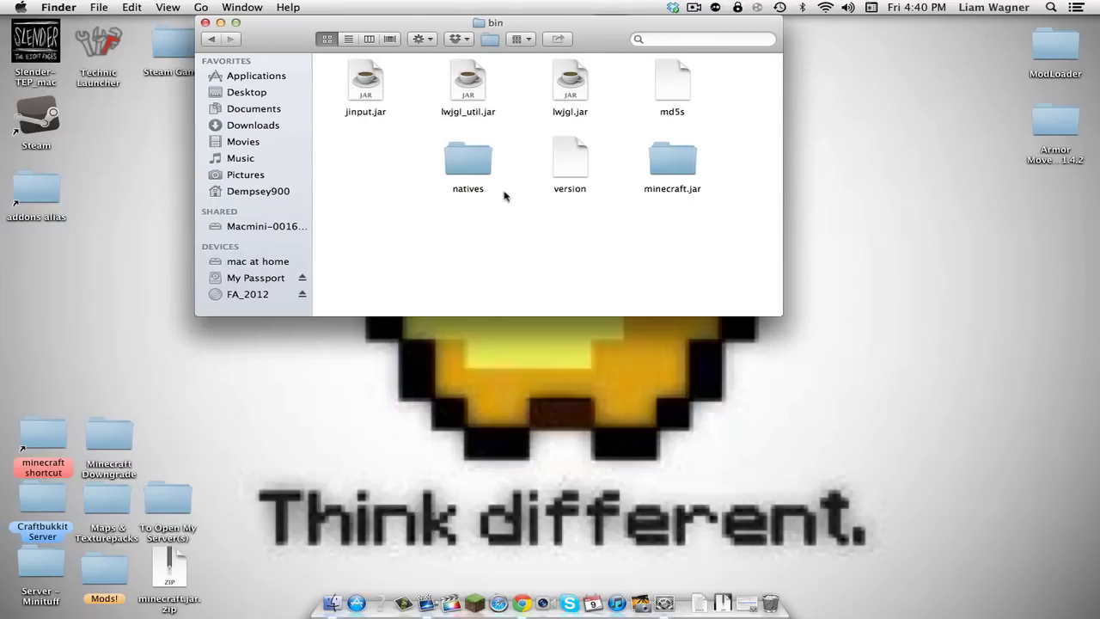
left_click(679, 160)
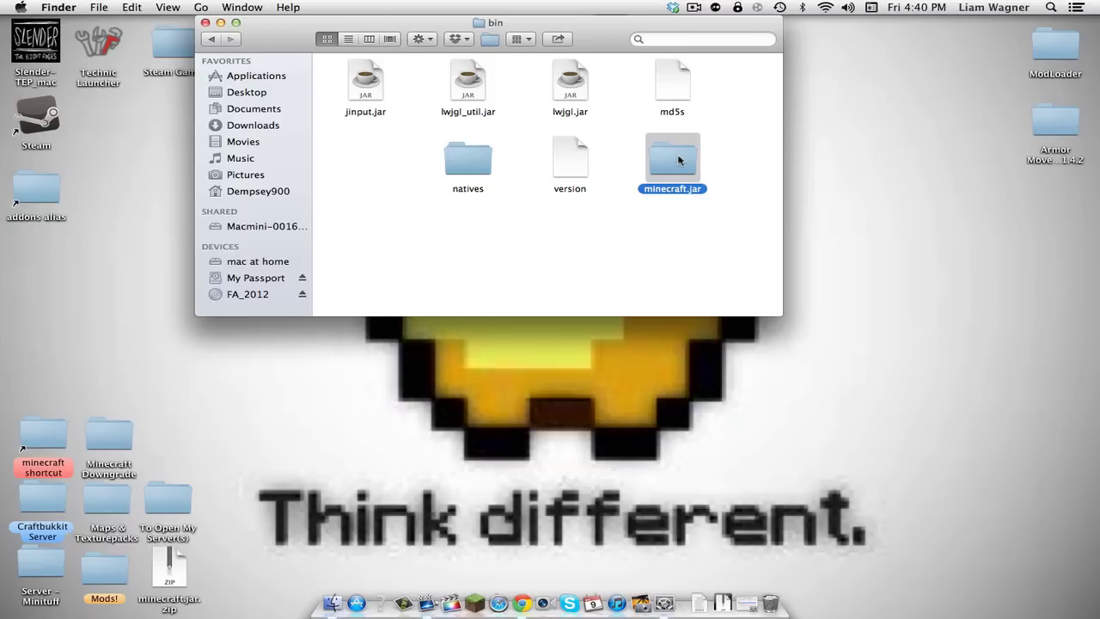
left_click_drag(265, 40, 292, 41)
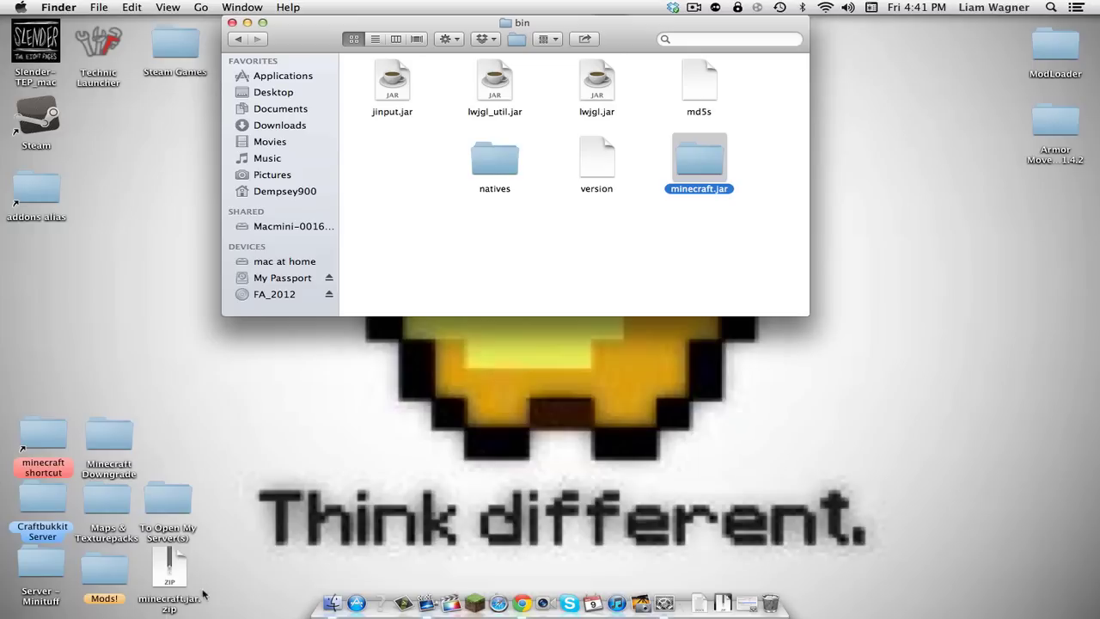
left_click(694, 212)
left_click_drag(714, 165, 367, 153)
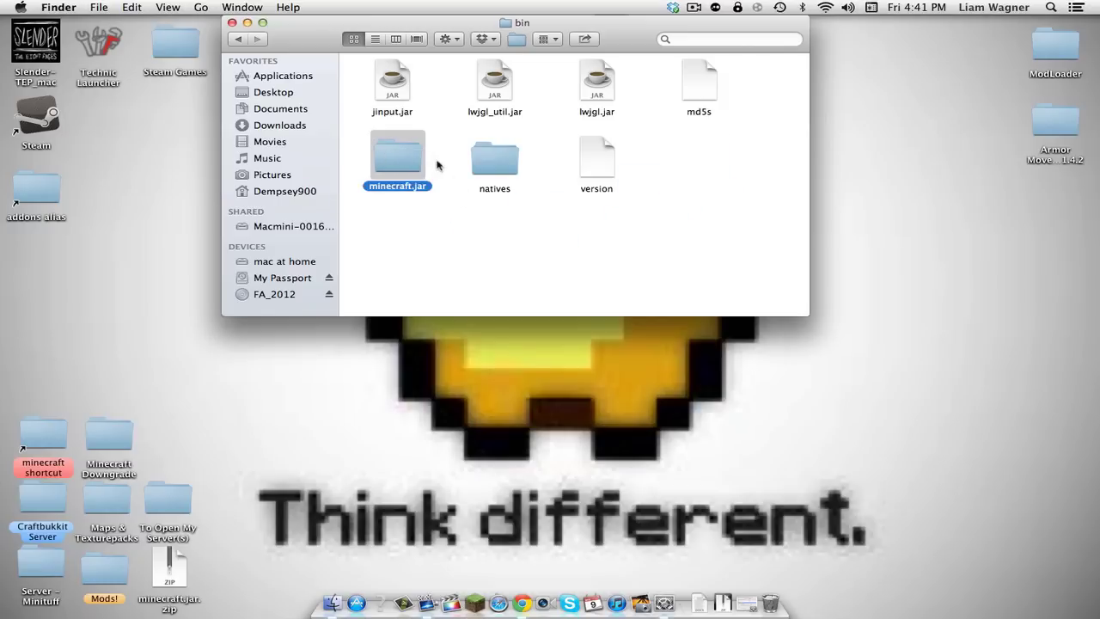
Open the minecraft.jar folder and search for "meta", limiting the search to that folder
double_click(400, 156)
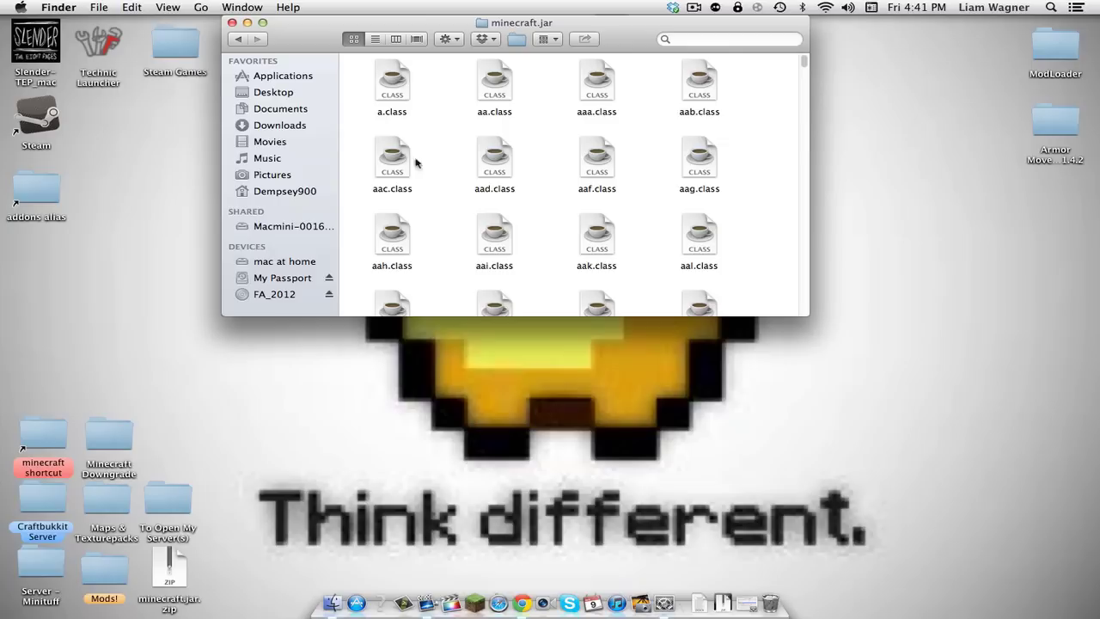
left_click(699, 39)
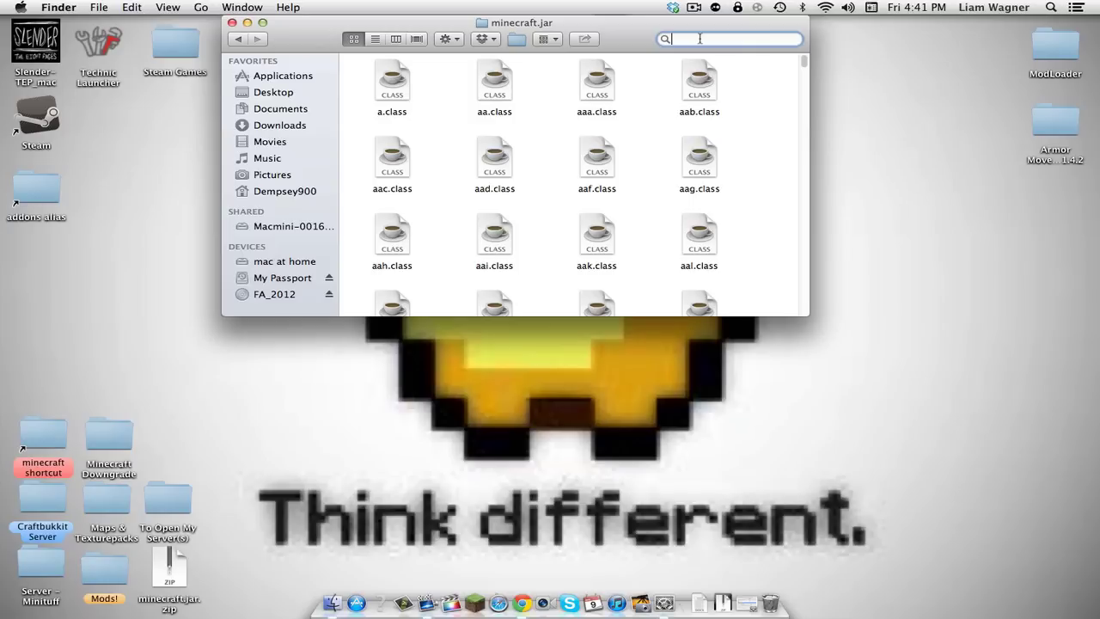
type("meta")
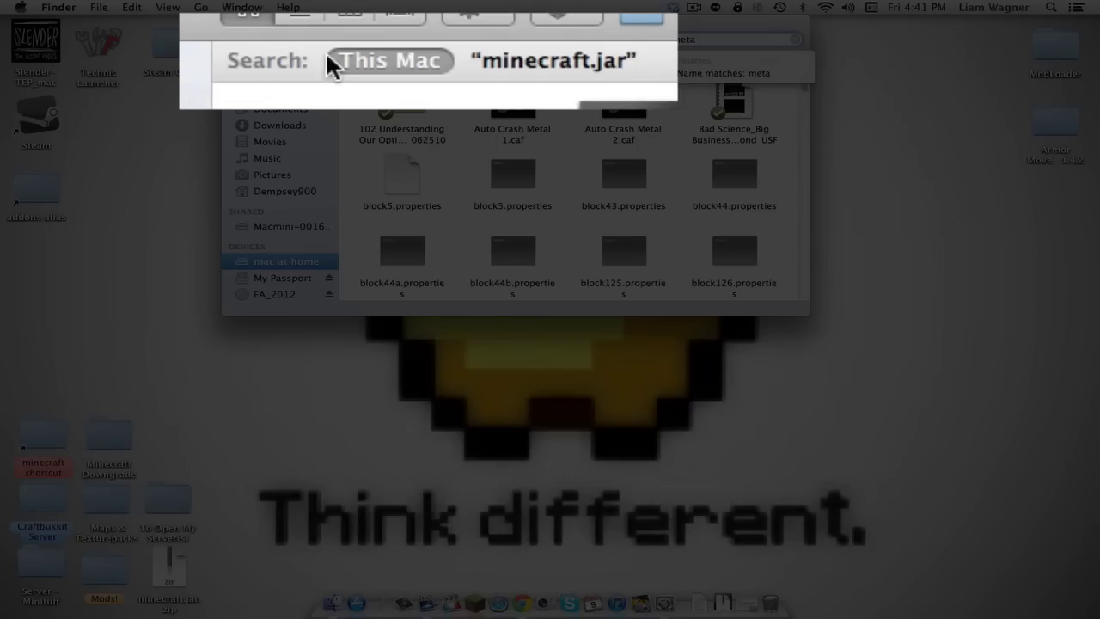
left_click(479, 61)
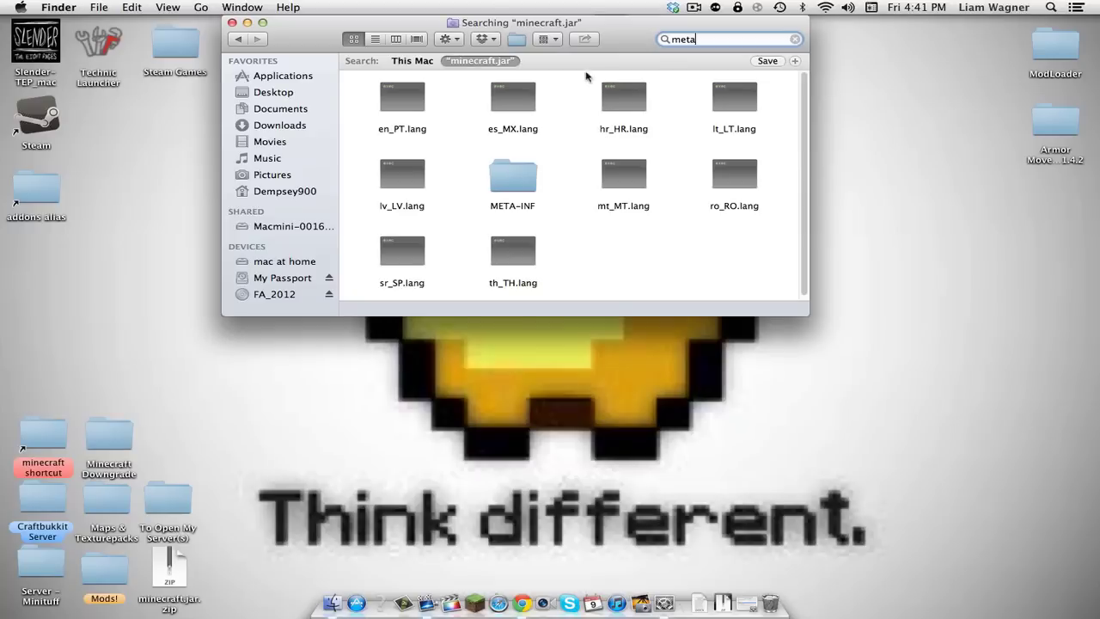
Move the META-INF folder to the trash and return to the full file listing of the minecraft.jar folder
left_click_drag(459, 159, 583, 223)
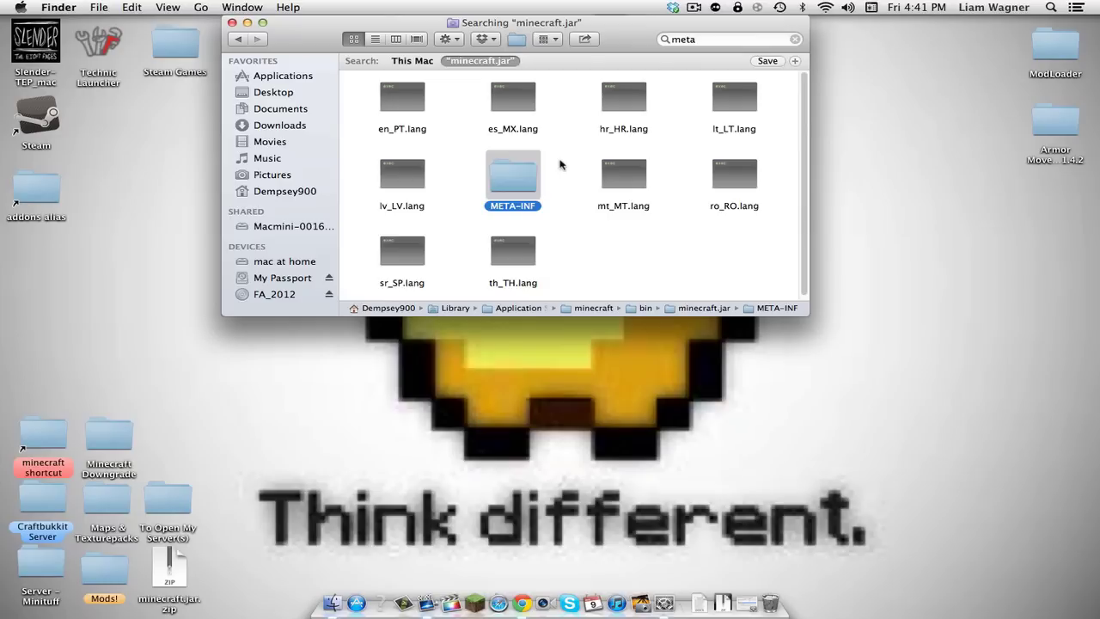
key("super+BackSpace")
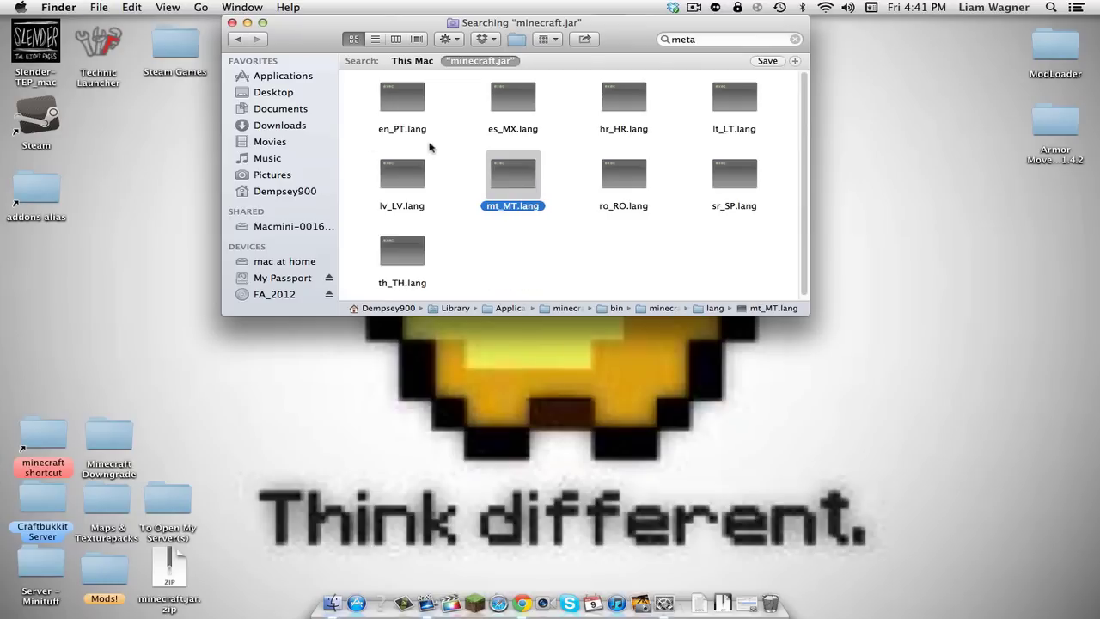
left_click_drag(279, 42, 286, 32)
left_click(230, 39)
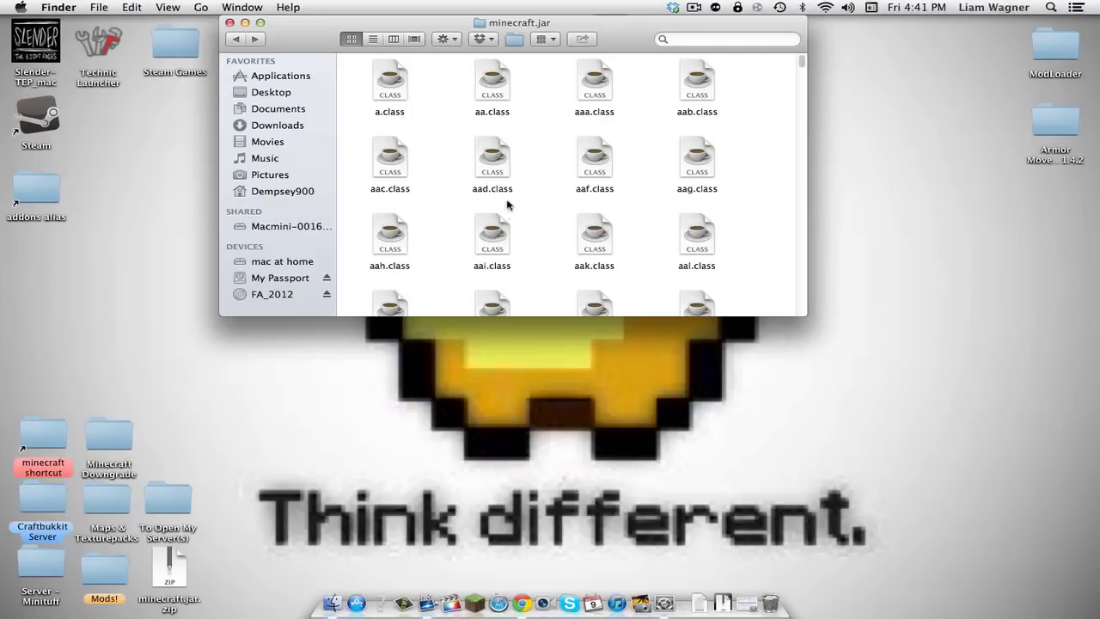
Open the ModLoader folder from the desktop, place its window beside the minecraft.jar window and look over its class files
double_click(1055, 55)
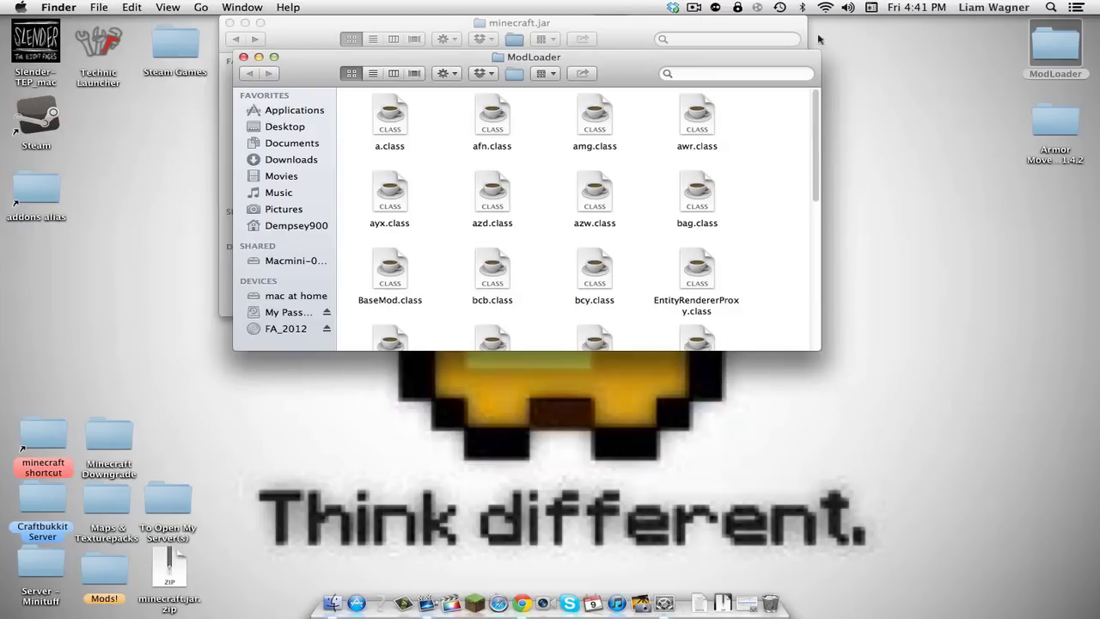
left_click_drag(619, 65, 845, 37)
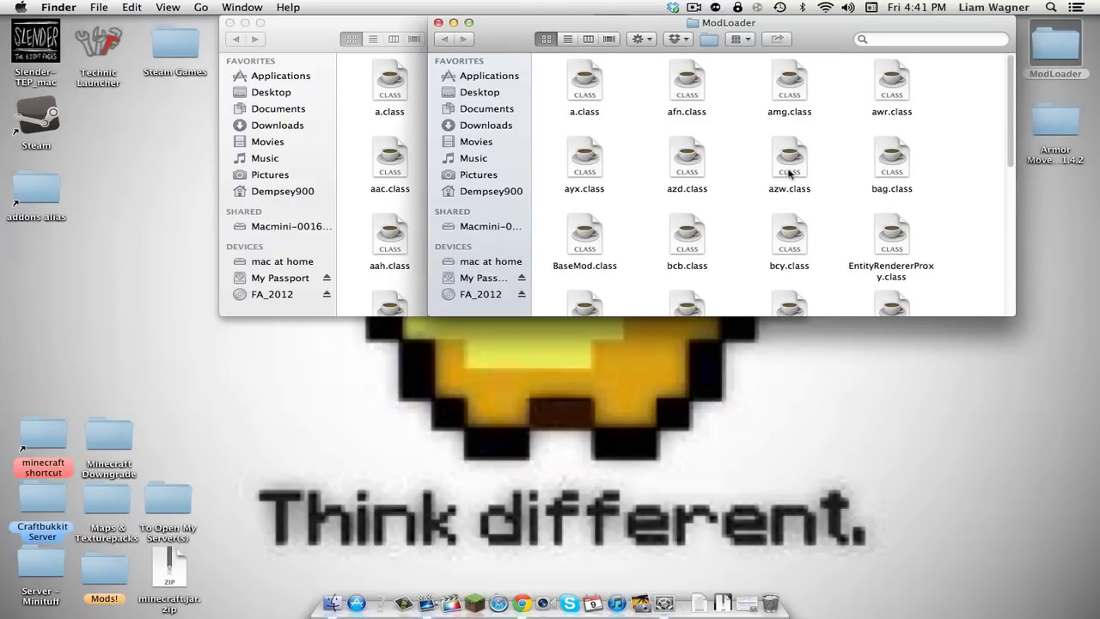
scroll(788, 173, "down", 10)
scroll(799, 176, "up", 10)
Copy all the files in the ModLoader folder and close its window
left_click_drag(542, 91, 979, 69)
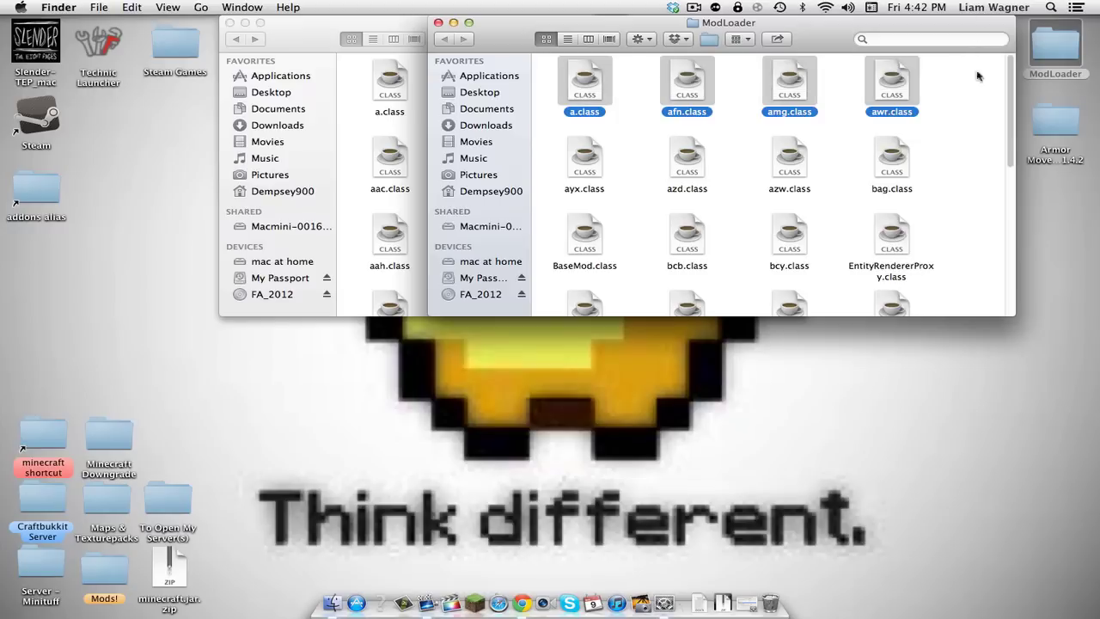
left_click(974, 103)
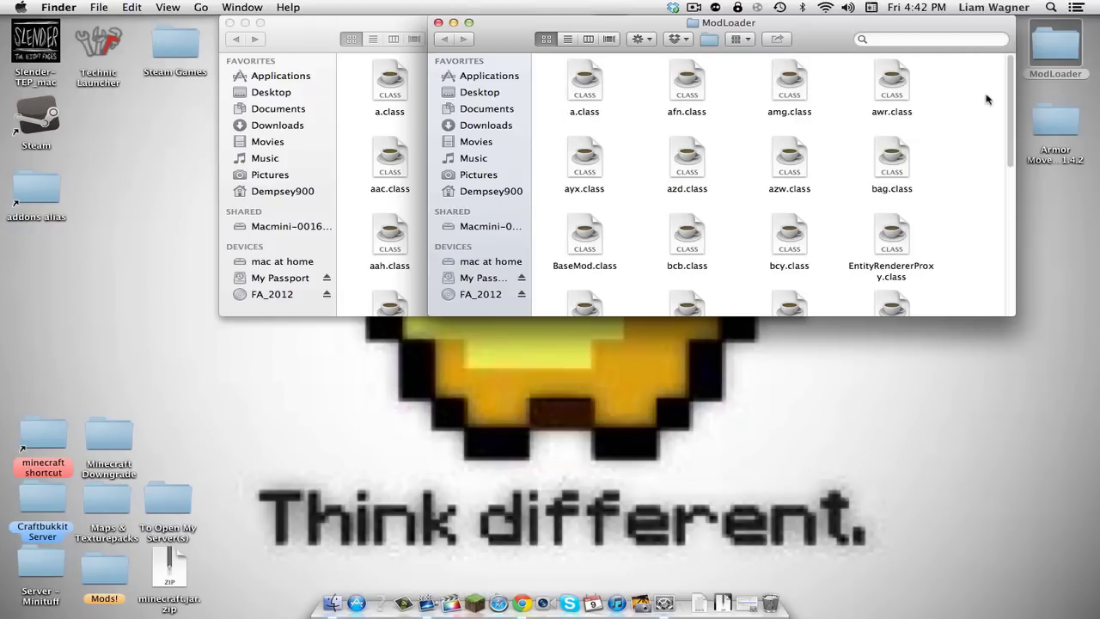
key("super+a")
scroll(848, 222, "down", 10)
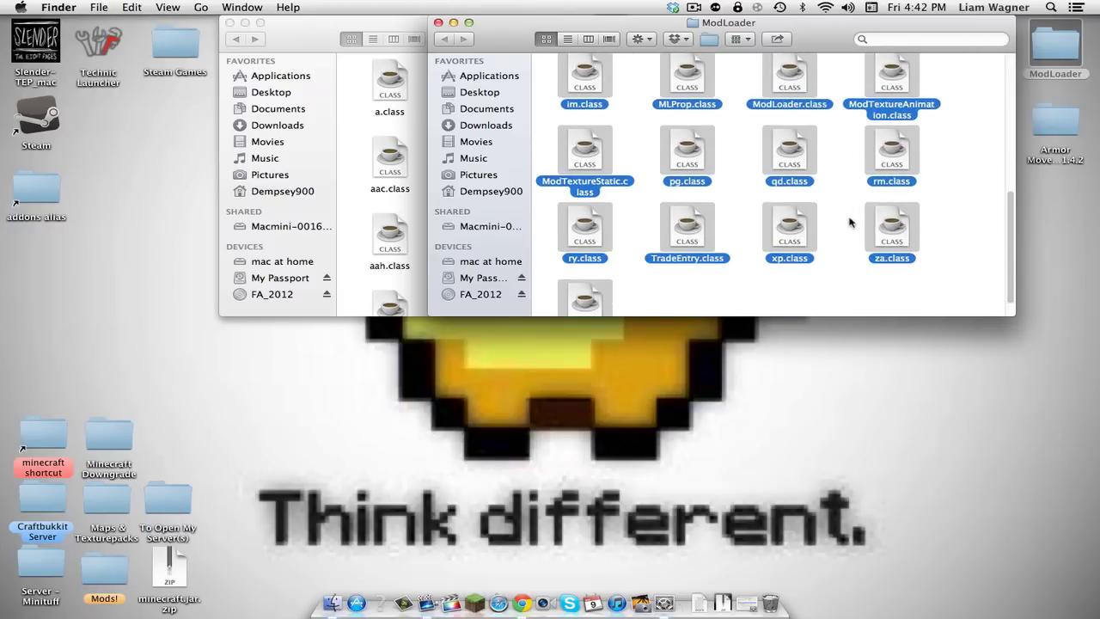
scroll(849, 221, "up", 10)
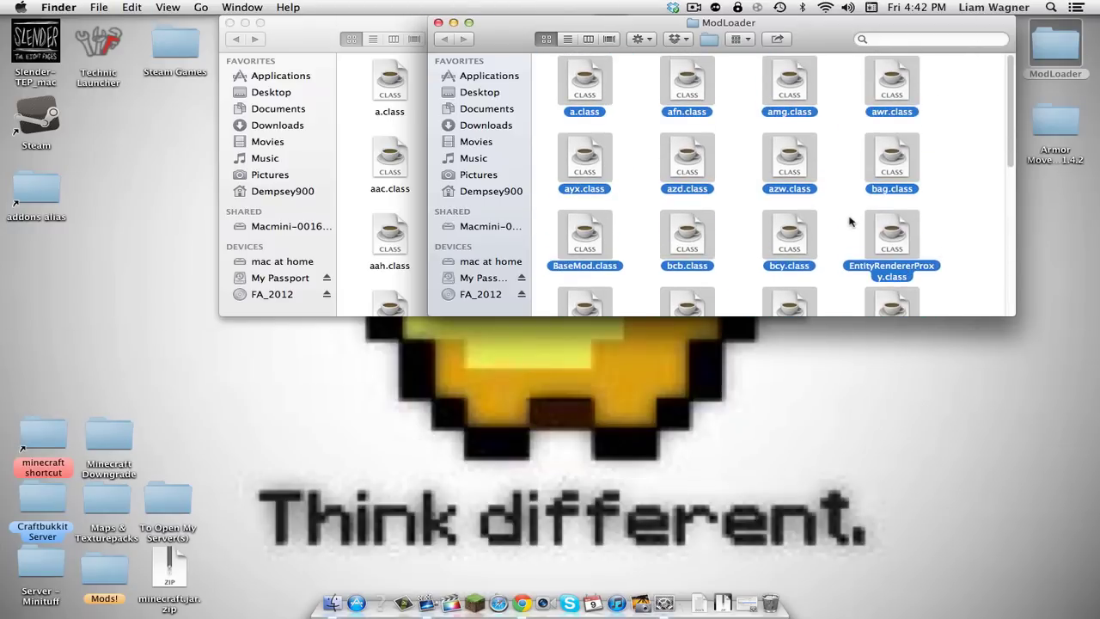
key("super+c")
left_click_drag(498, 33, 611, 60)
left_click(552, 50)
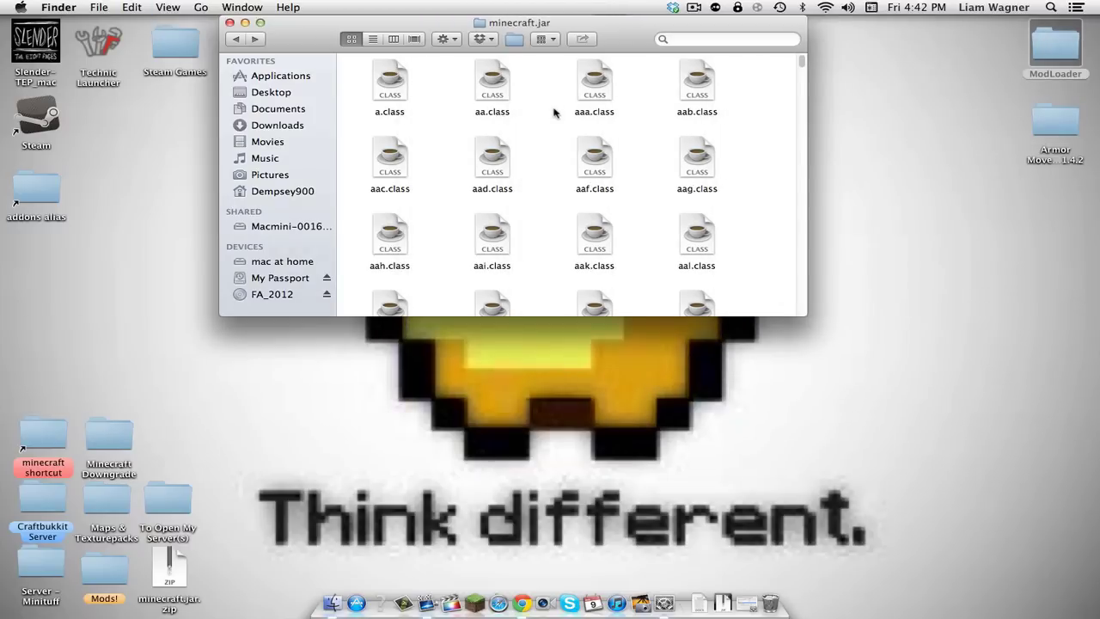
Paste the copied ModLoader files into the minecraft.jar folder, replacing all files that have the same names
right_click(528, 151)
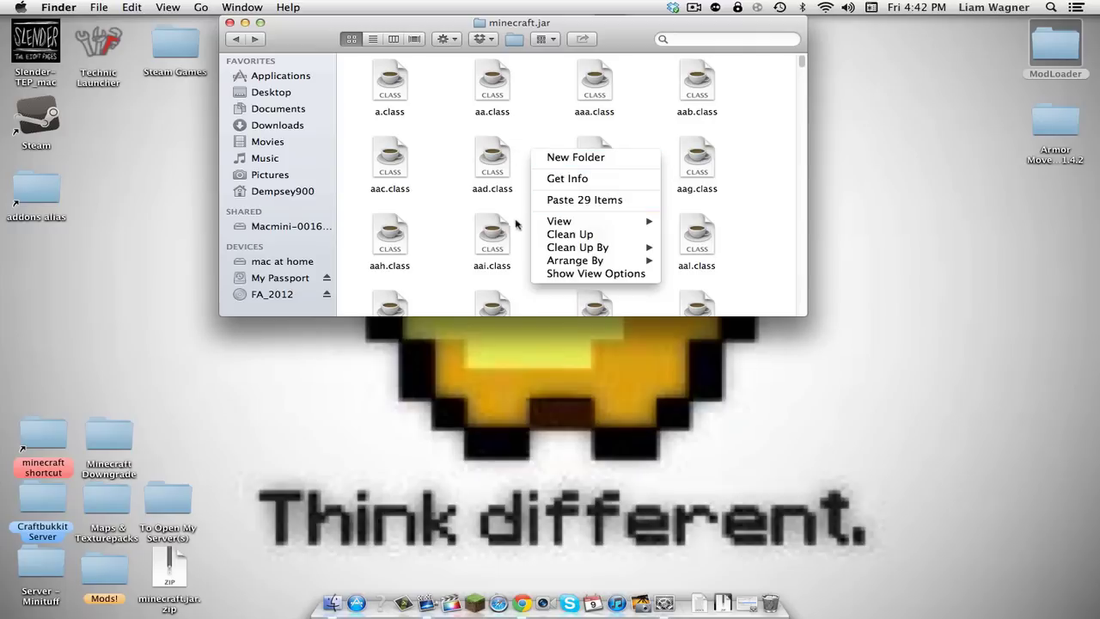
left_click(546, 198)
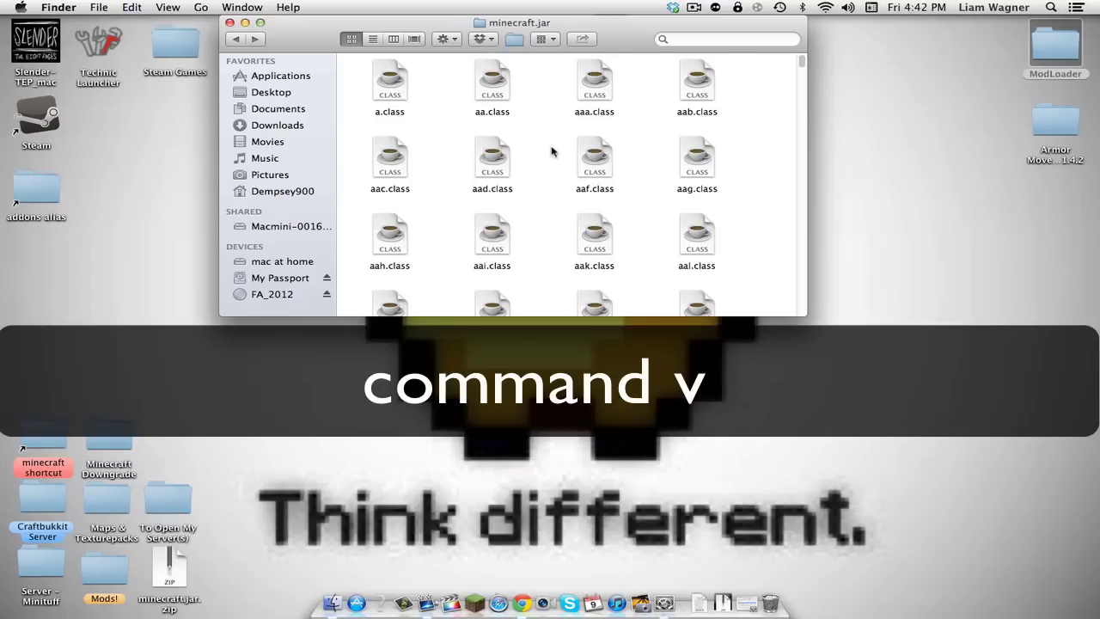
key("super+v")
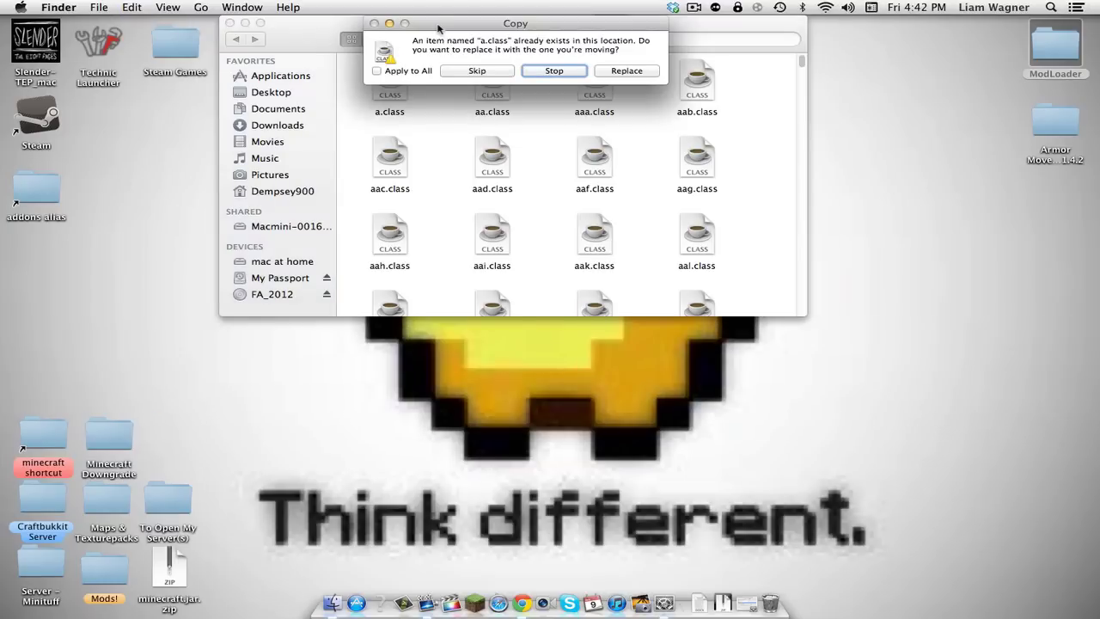
left_click_drag(438, 28, 410, 36)
left_click(373, 79)
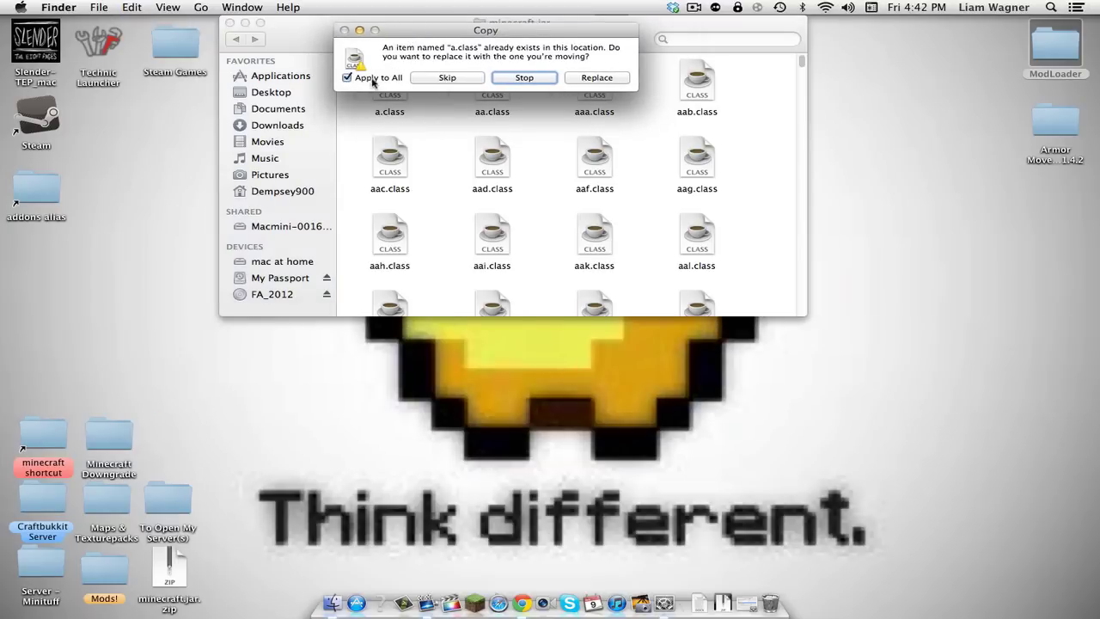
left_click(600, 77)
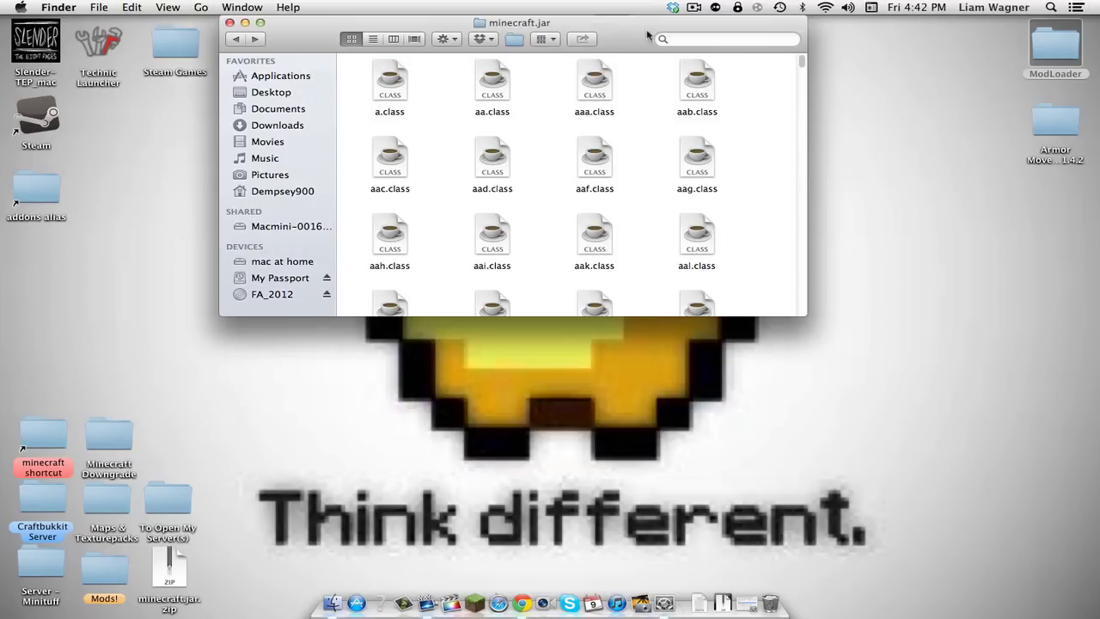
Open the Armor Movement 1.4.2 folder from the desktop and place its window beside the minecraft.jar window
left_click_drag(647, 34, 626, 34)
left_click(919, 115)
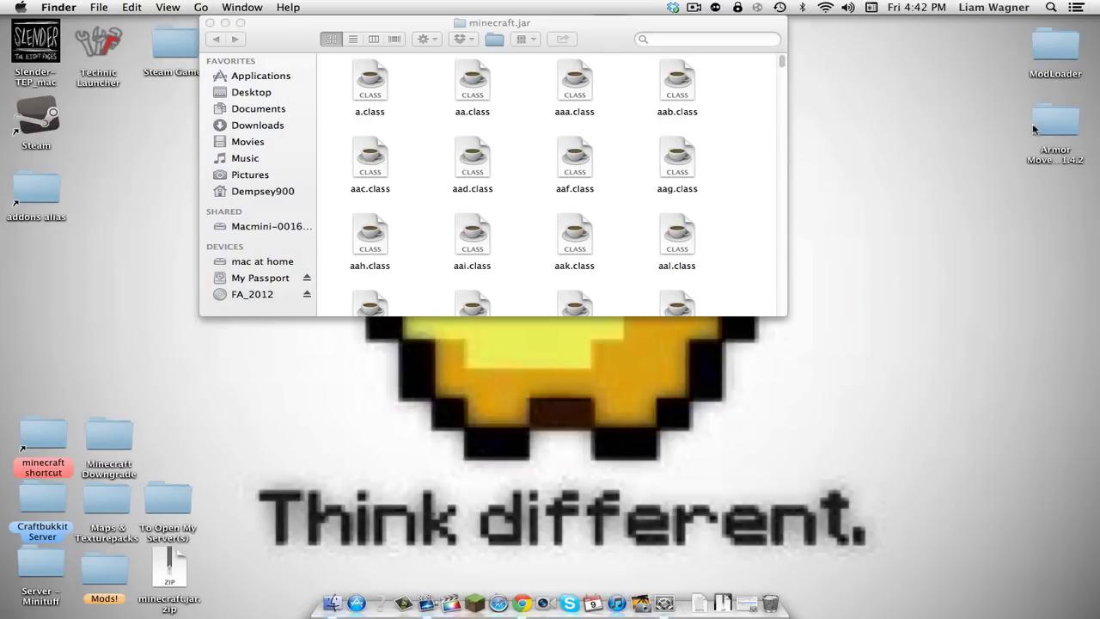
double_click(1071, 127)
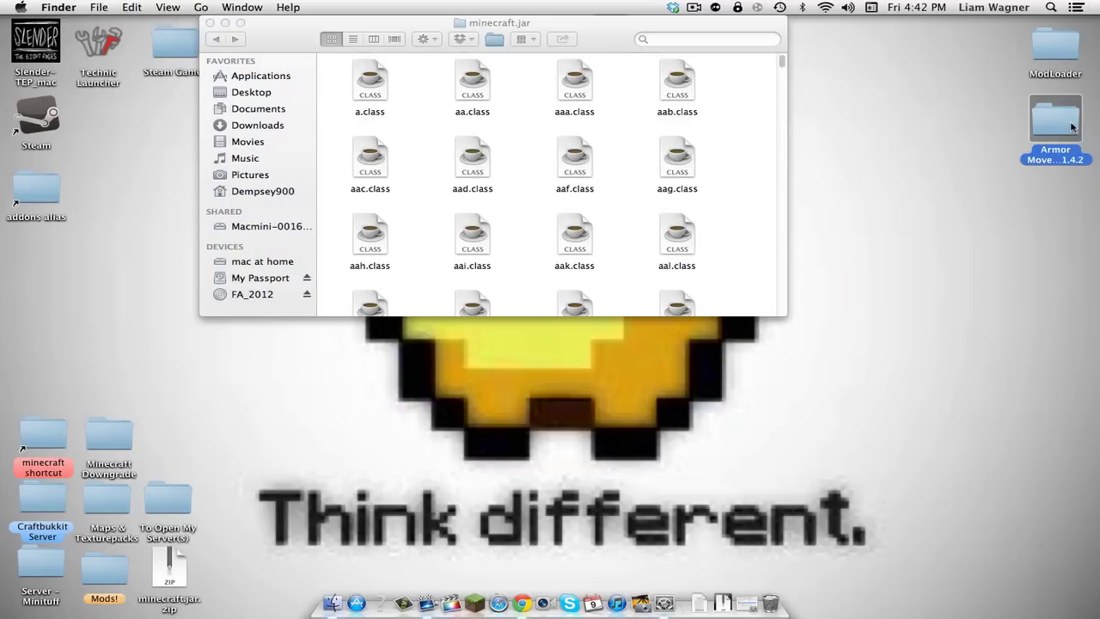
left_click_drag(479, 31, 630, 32)
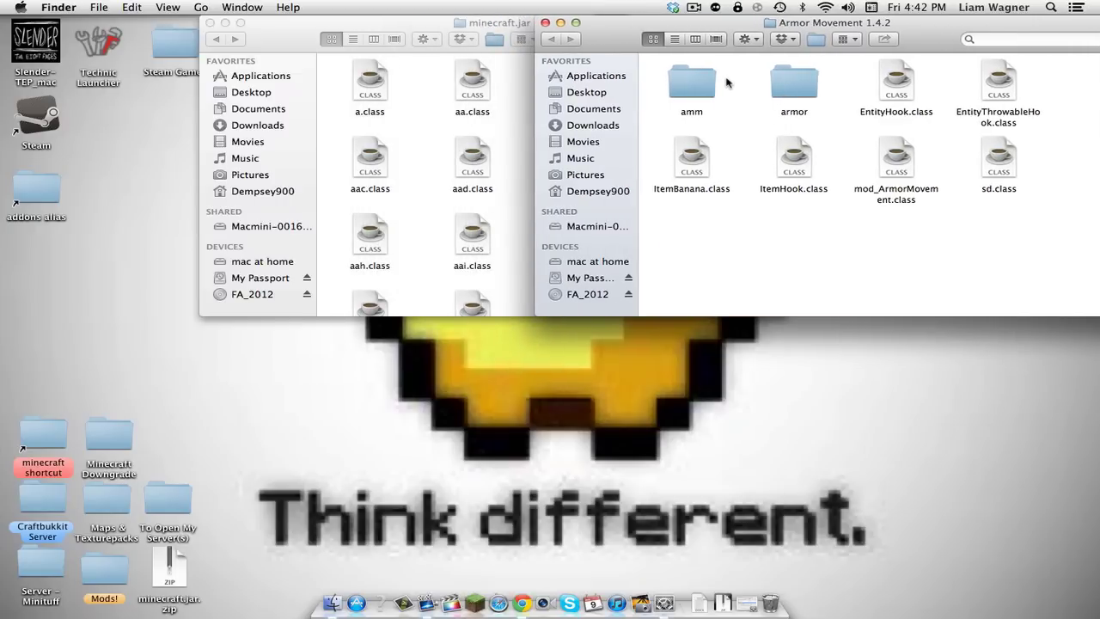
Copy everything in the Armor Movement 1.4.2 folder except the armor folder
key("super+a")
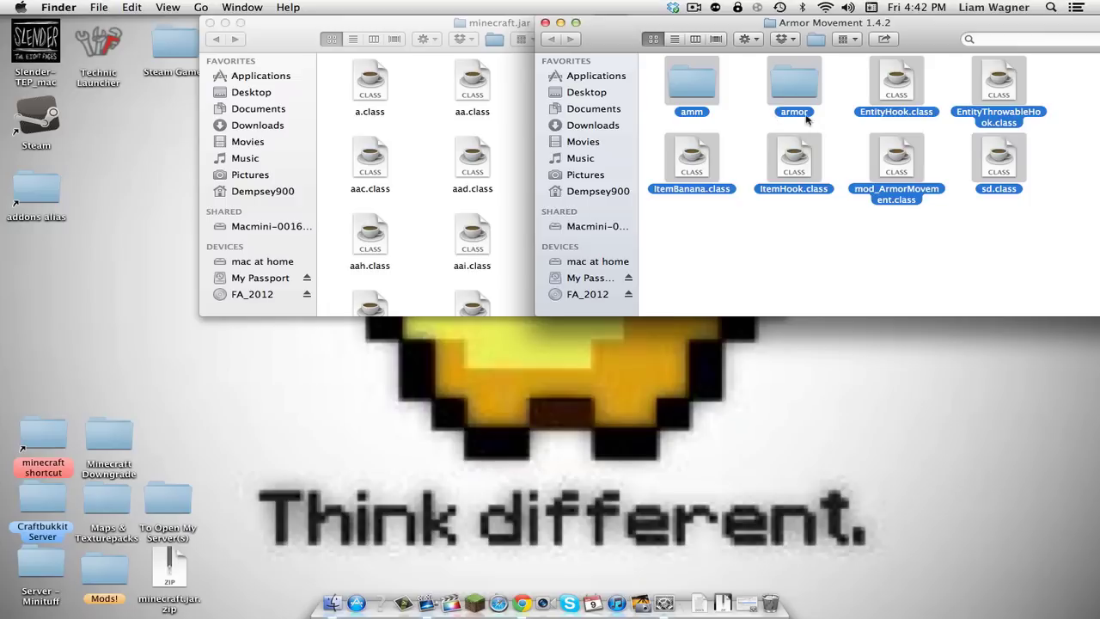
key("super")
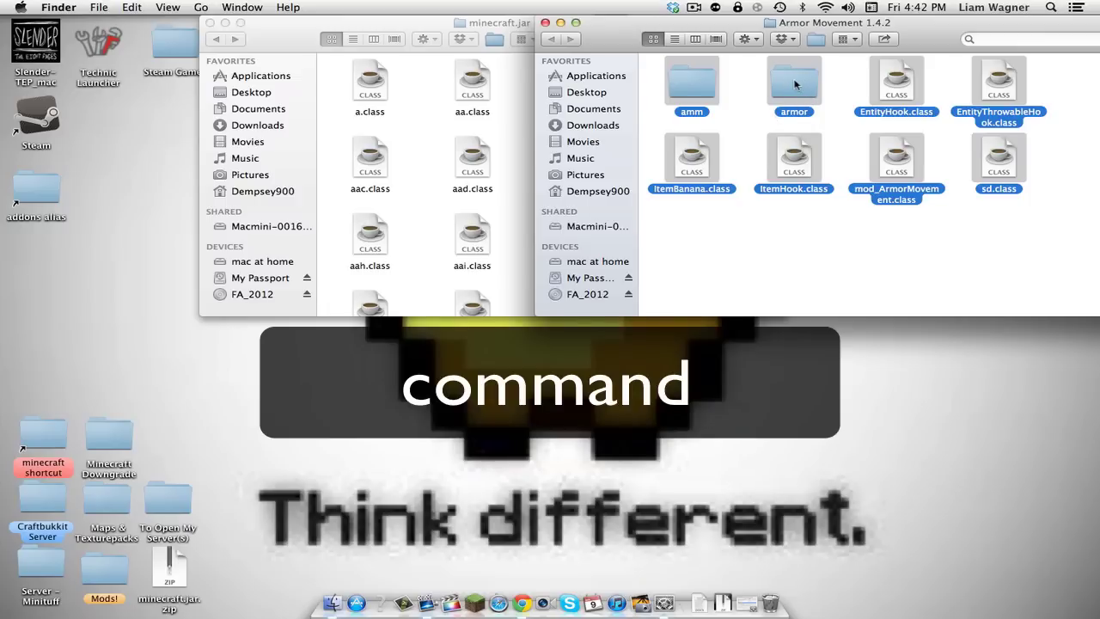
left_click(796, 84, "super")
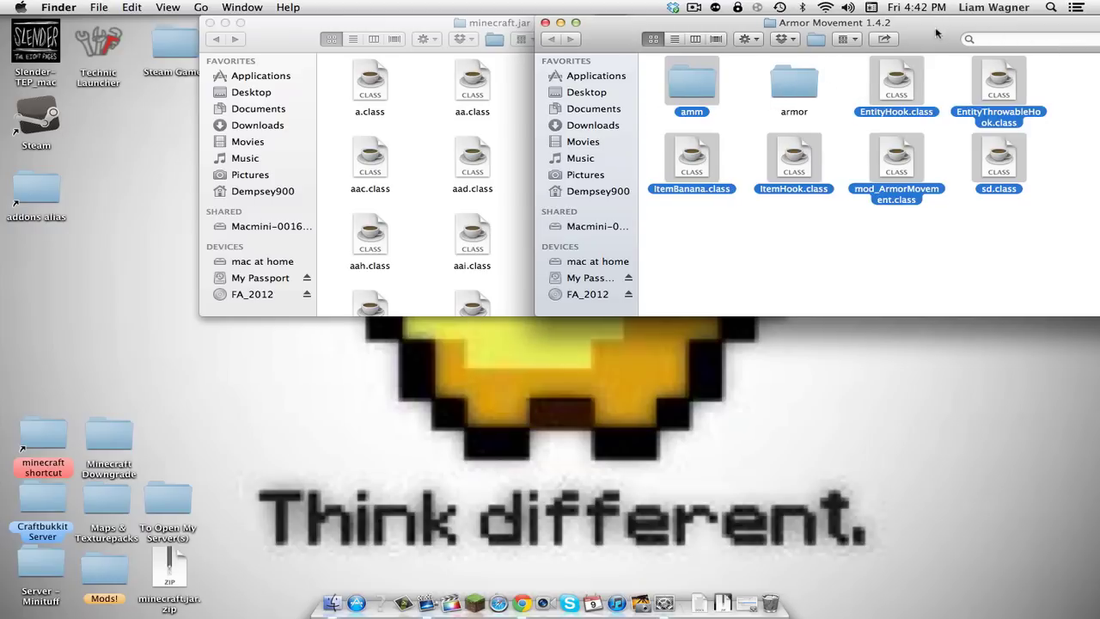
left_click_drag(936, 32, 878, 33)
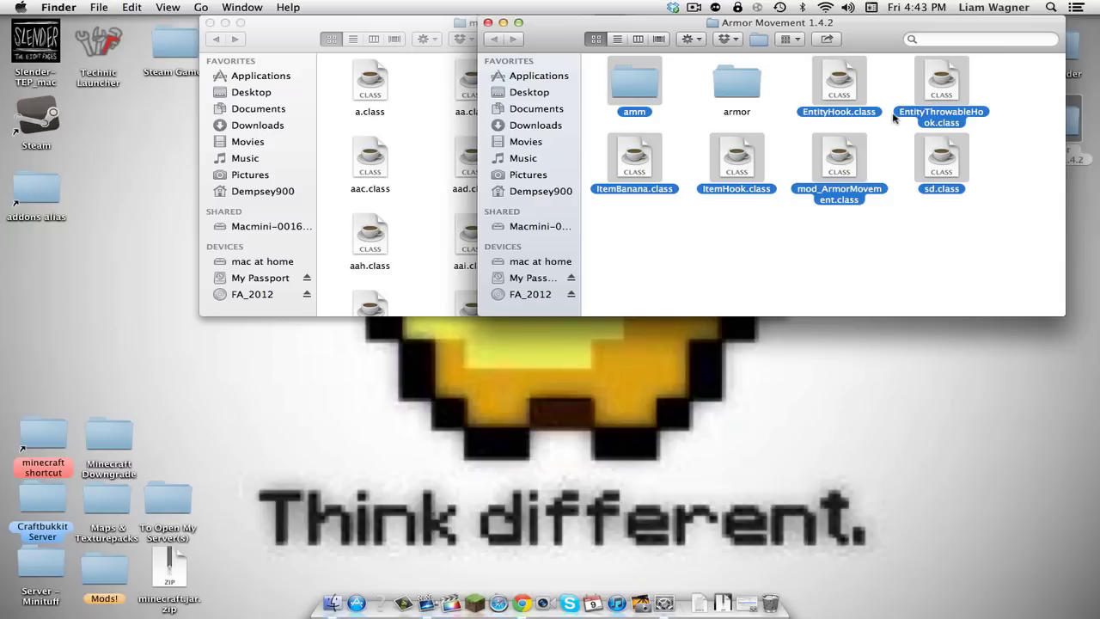
key("super+c")
Paste the copied mod files into the minecraft.jar folder, replacing the existing sd.class
left_click(442, 127)
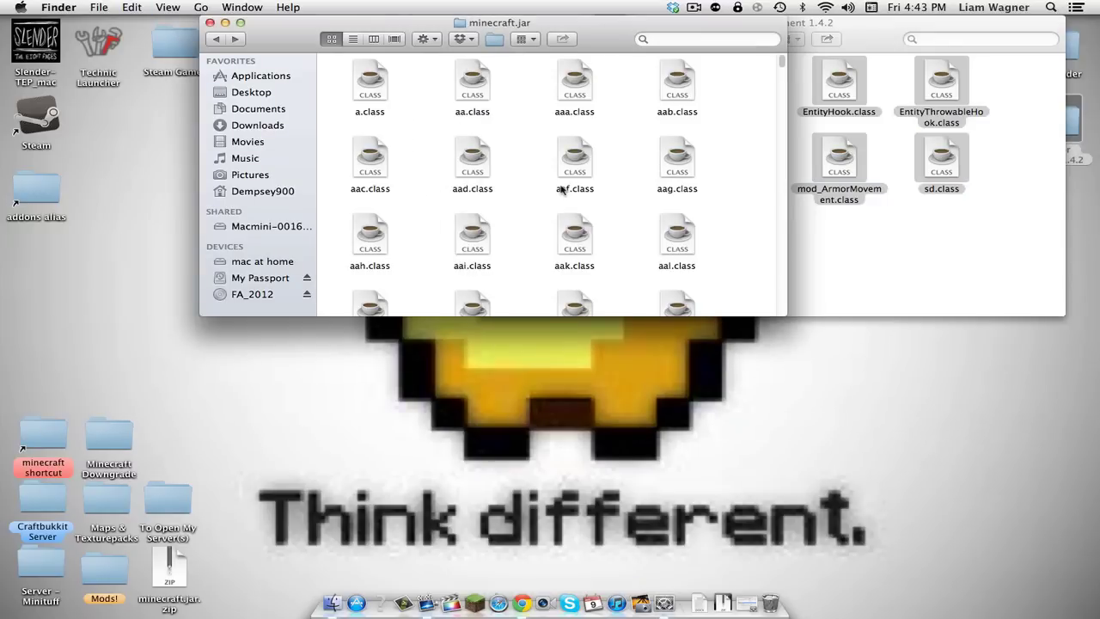
key("super+v")
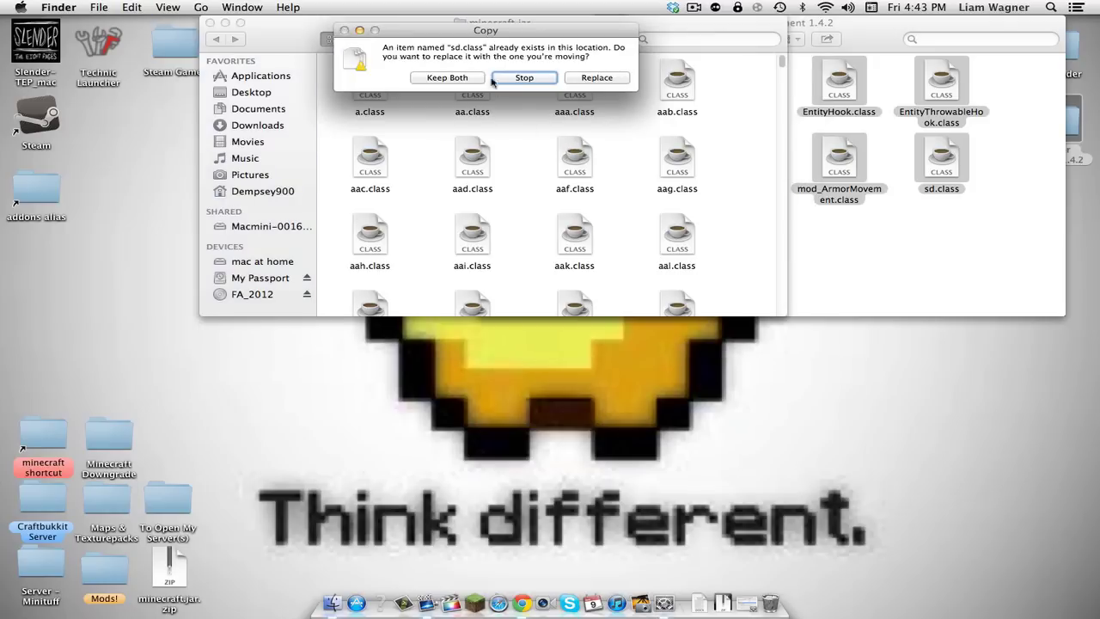
left_click_drag(513, 36, 489, 9)
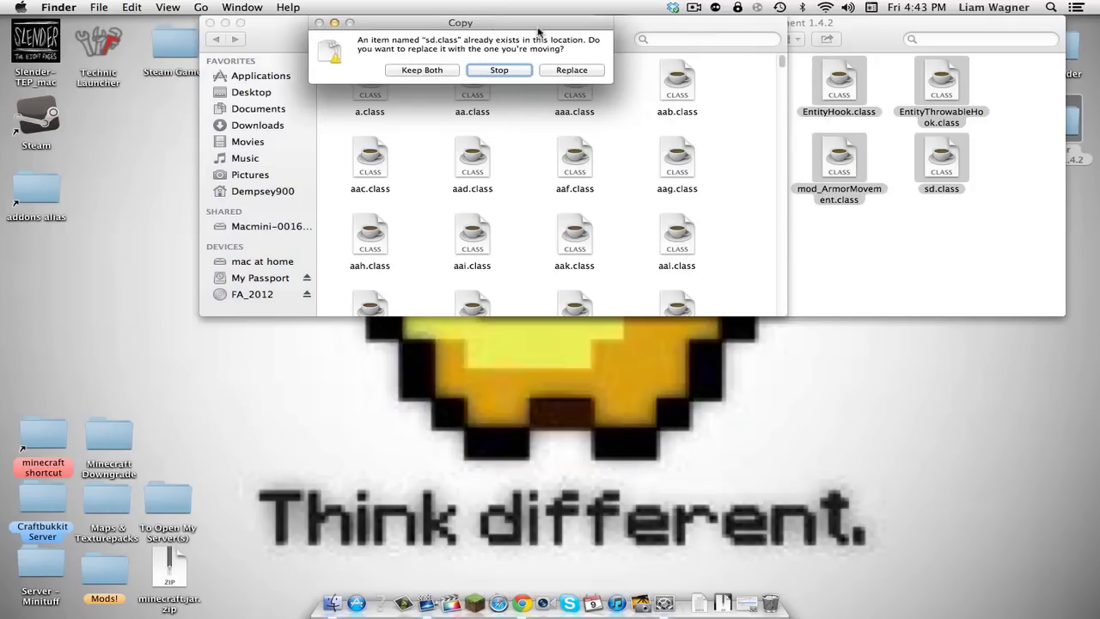
left_click(602, 72)
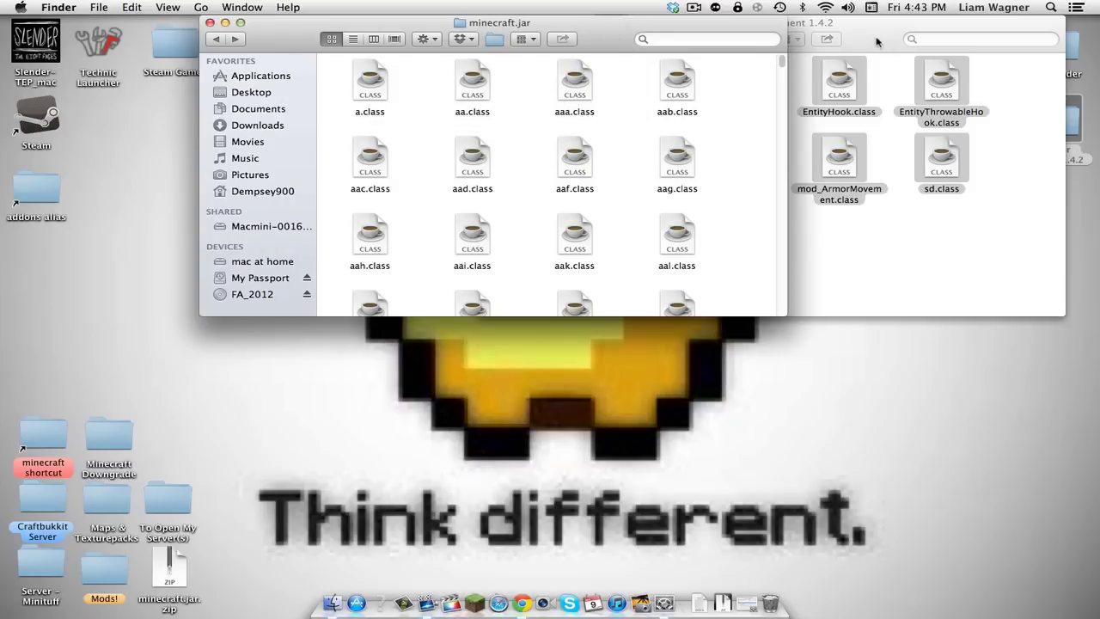
Bring the Armor Movement 1.4.2 window forward beside minecraft.jar and briefly check its armor folder, returning to the mod folder
left_click_drag(1005, 12, 1009, 12)
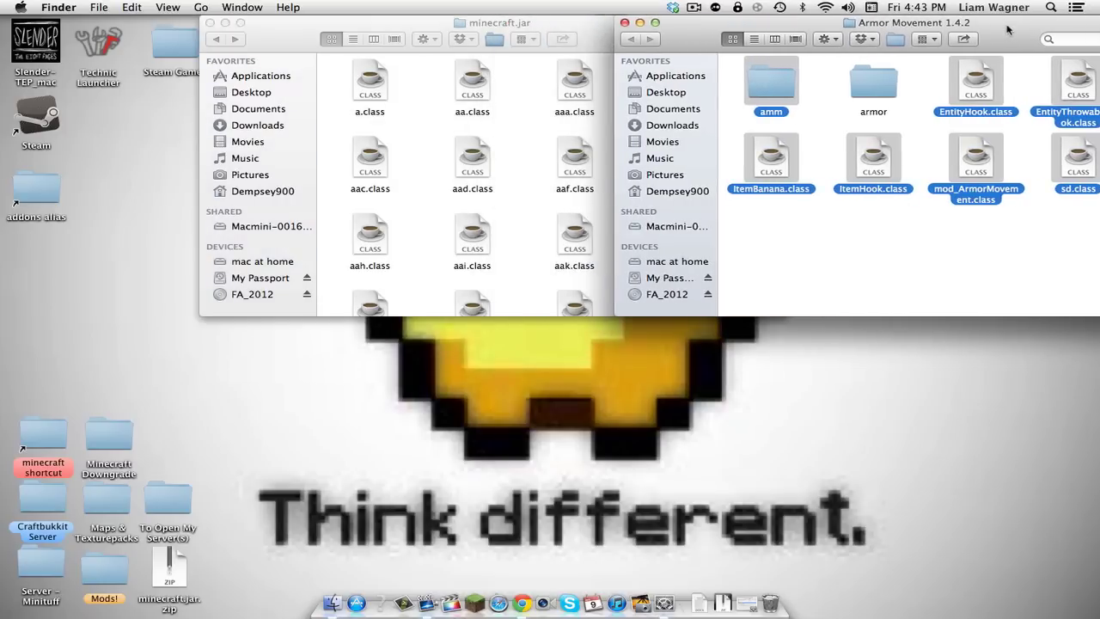
left_click(907, 112)
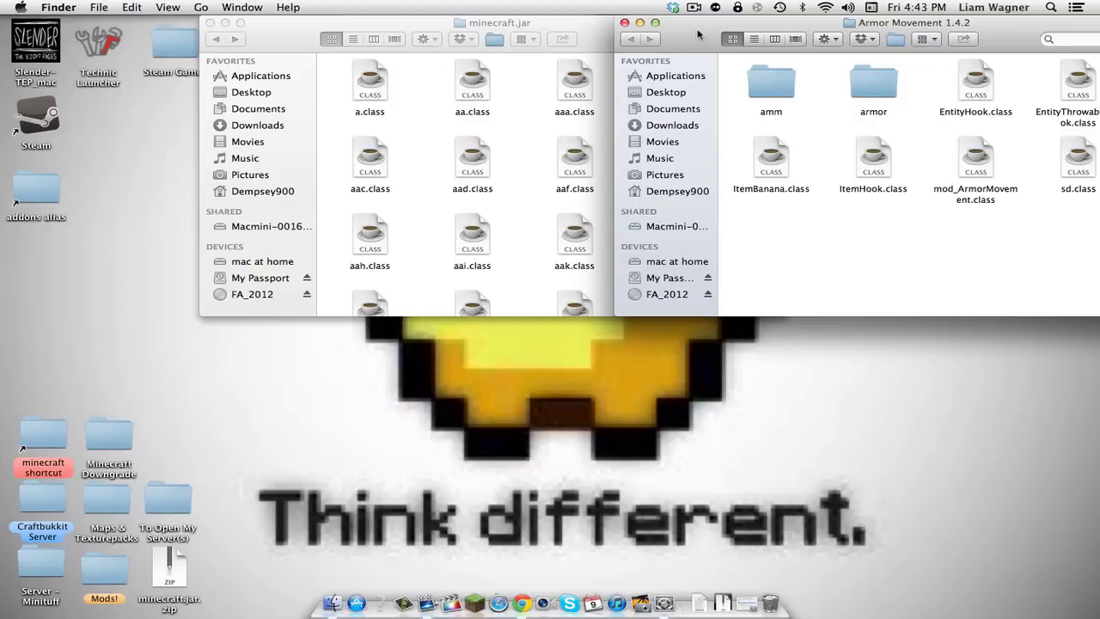
left_click_drag(698, 34, 630, 25)
double_click(819, 86)
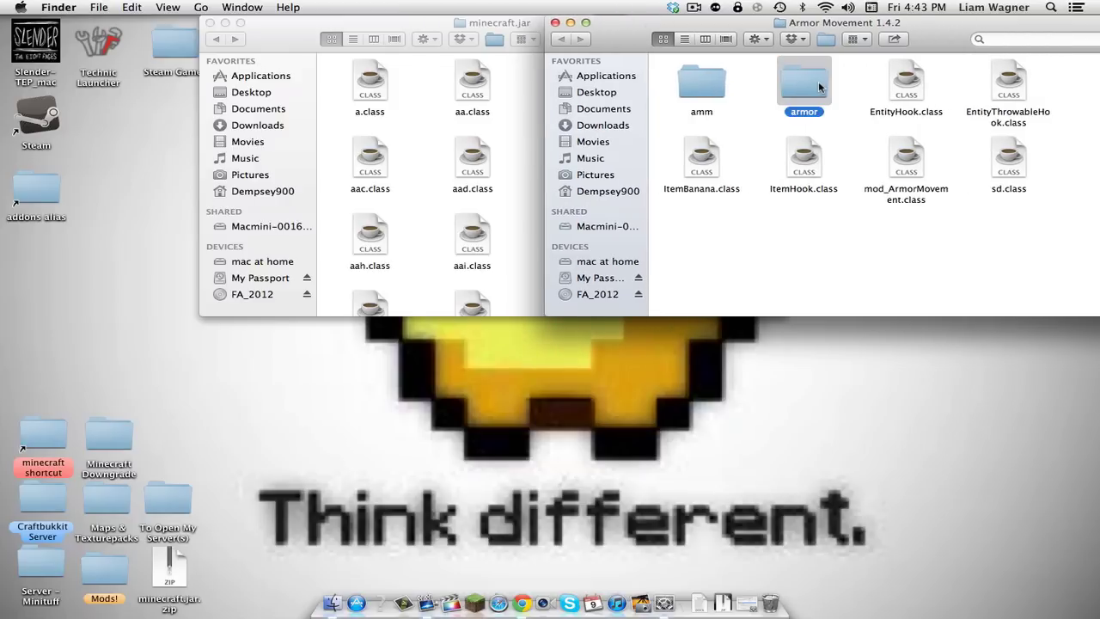
left_click(562, 40)
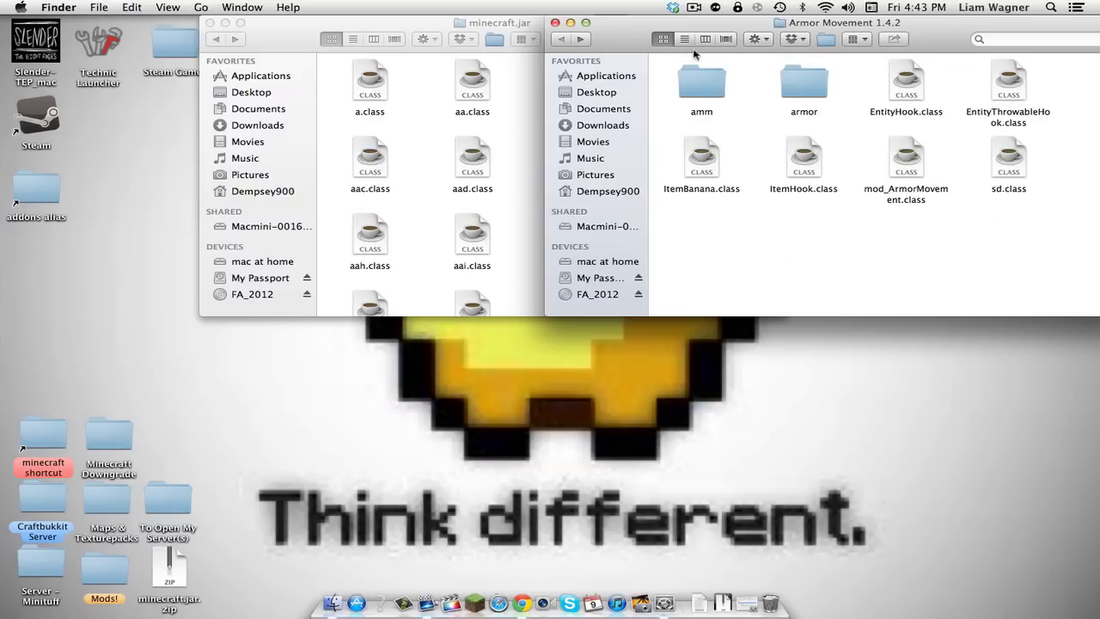
key("super+a")
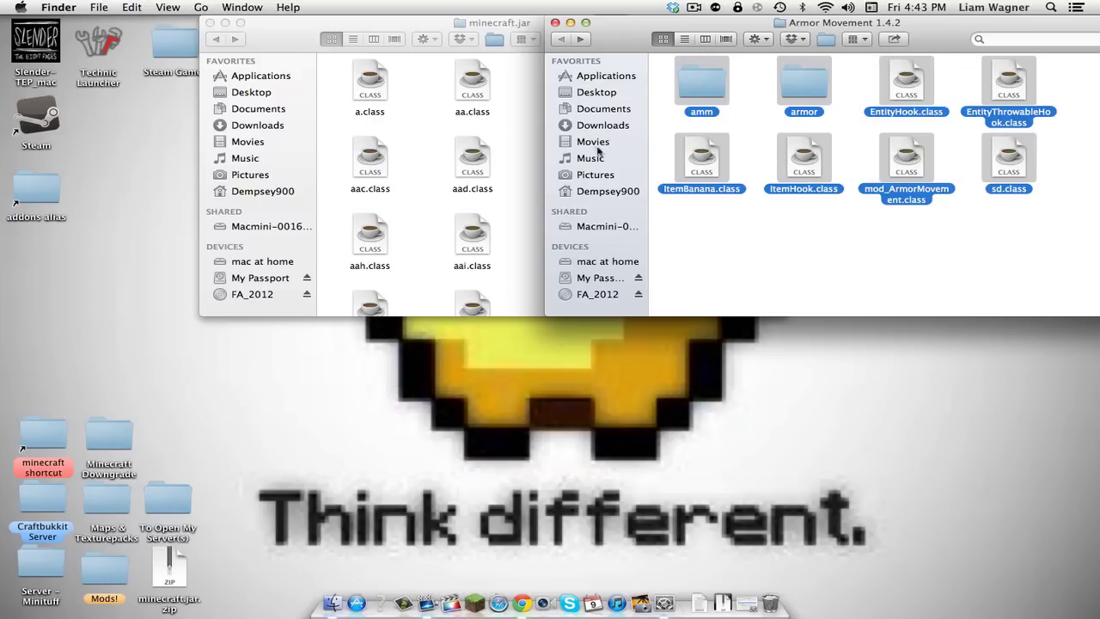
left_click_drag(632, 47, 626, 34)
left_click(829, 99)
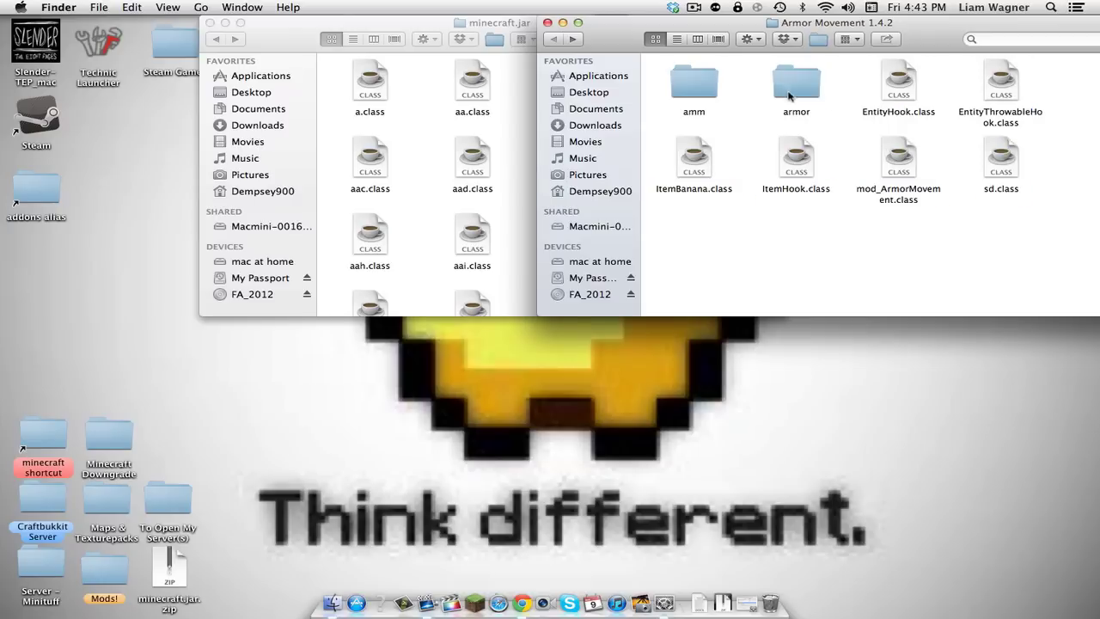
Look through the PNG images in the mod's armor folder and return to the Armor Movement 1.4.2 folder
double_click(791, 87)
scroll(830, 131, "down", 5)
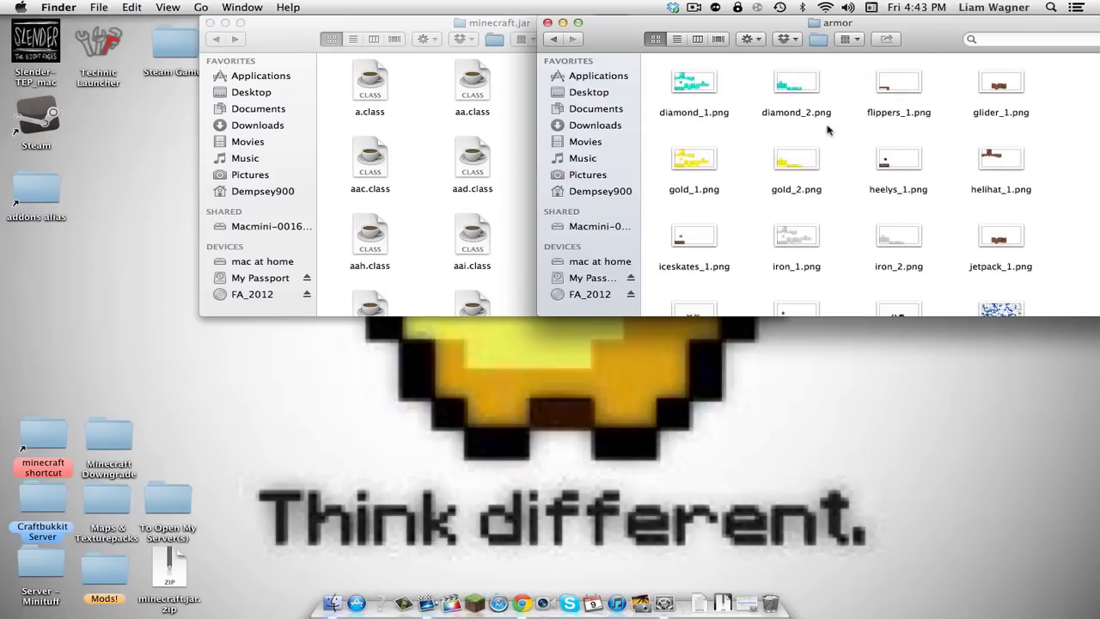
scroll(830, 131, "down", 2)
scroll(944, 259, "up", 3)
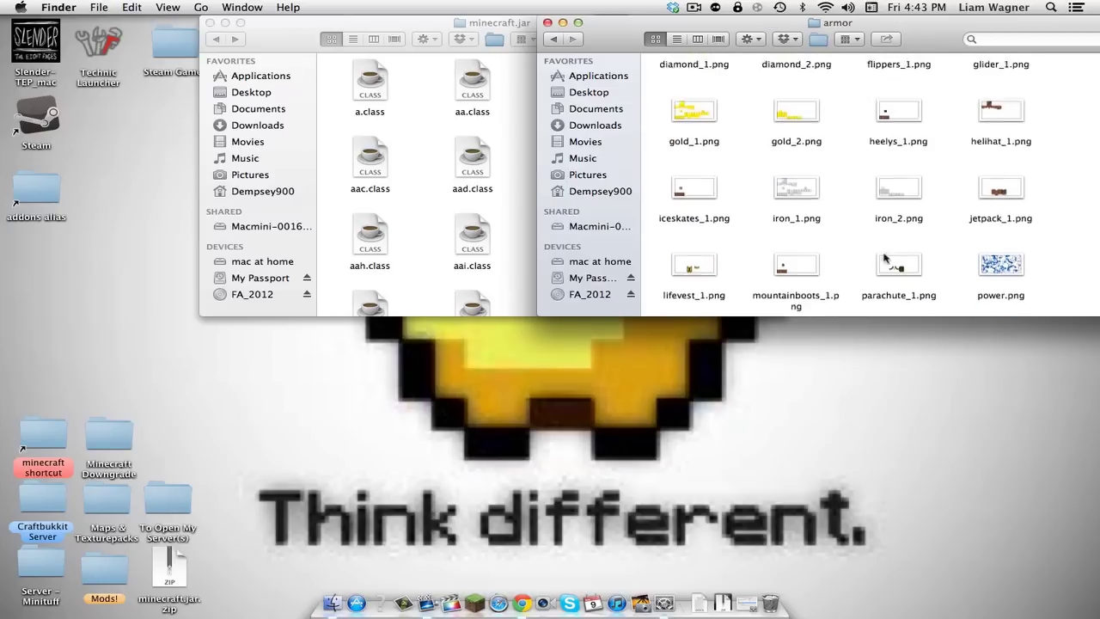
left_click_drag(615, 32, 622, 33)
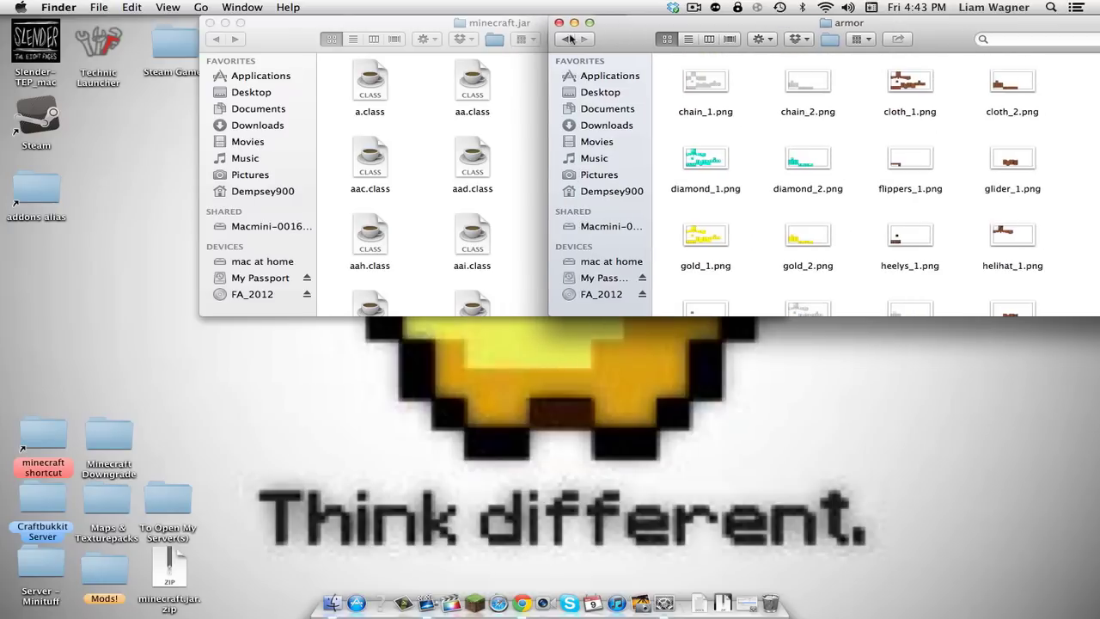
key("super+bracketleft")
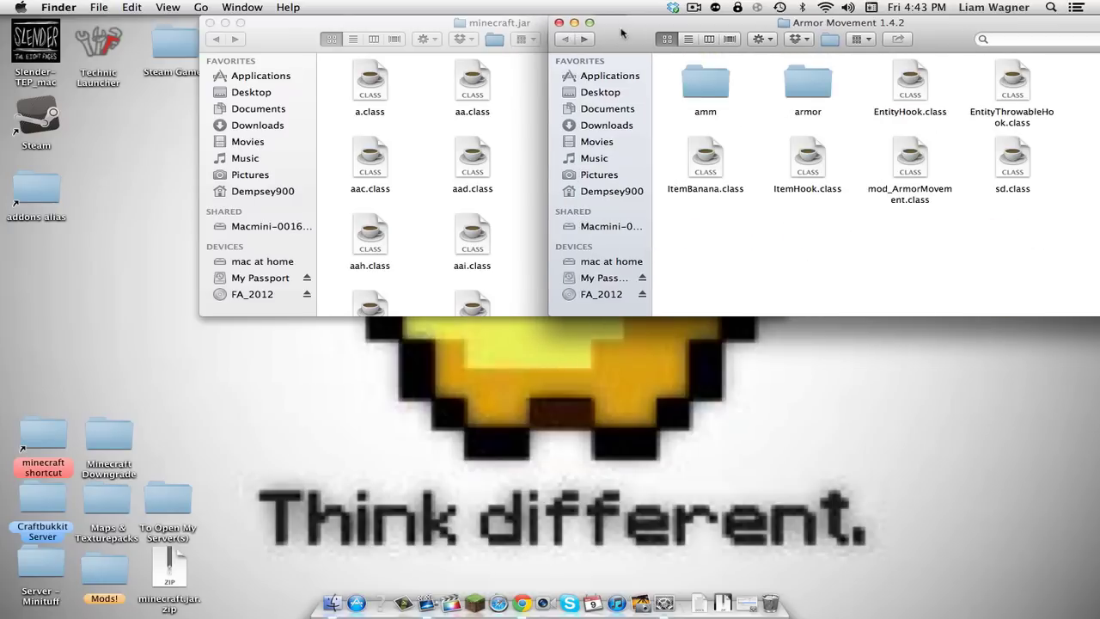
Copy all the images in the mod's armor folder and close its window
double_click(808, 85)
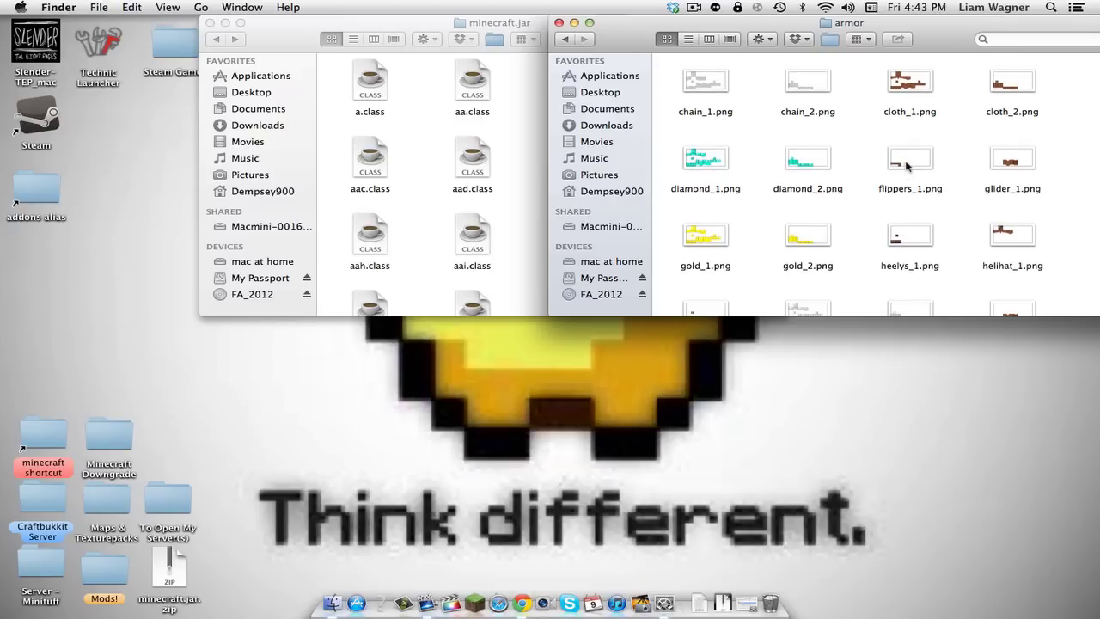
key("super+a")
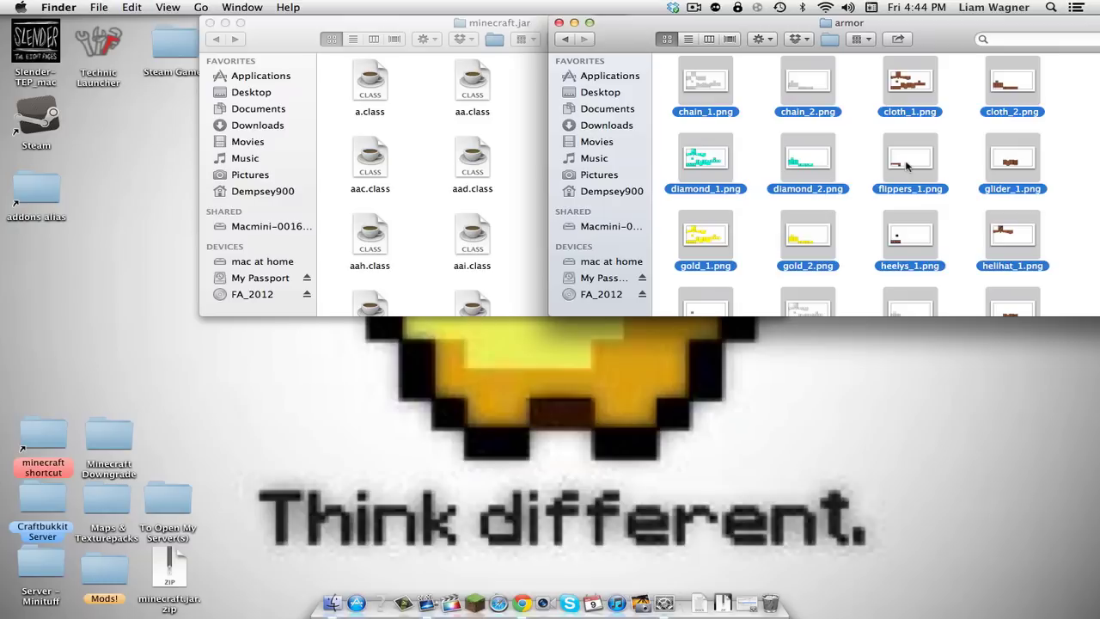
left_click(558, 22)
Search for "armor" from the minecraft.jar window and limit the search to the minecraft.jar folder
left_click_drag(614, 49, 590, 49)
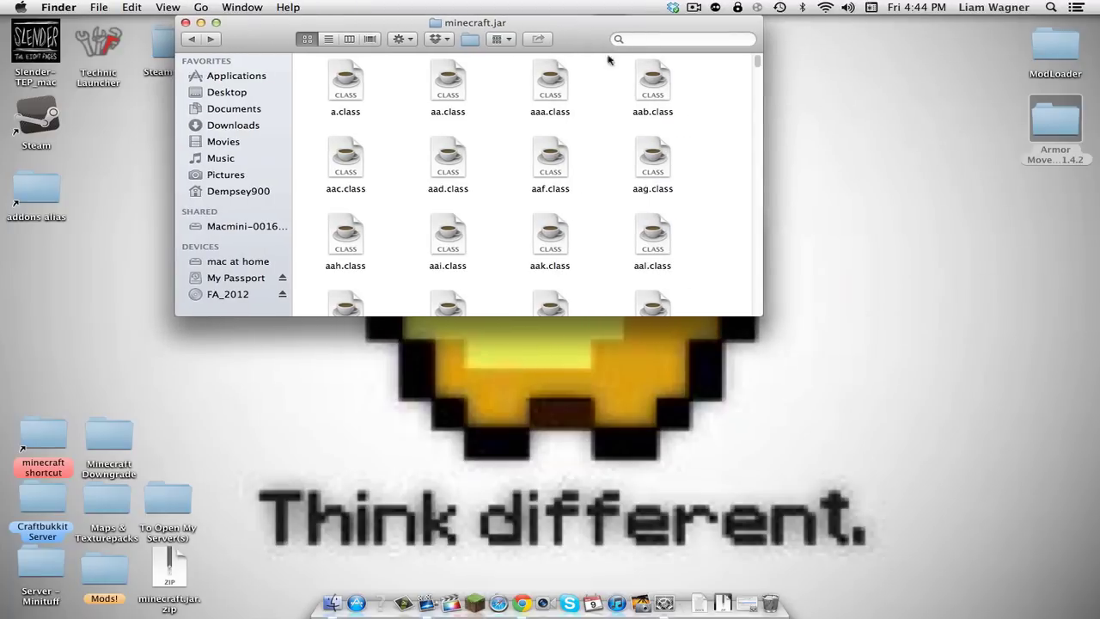
left_click(940, 179)
left_click(645, 40)
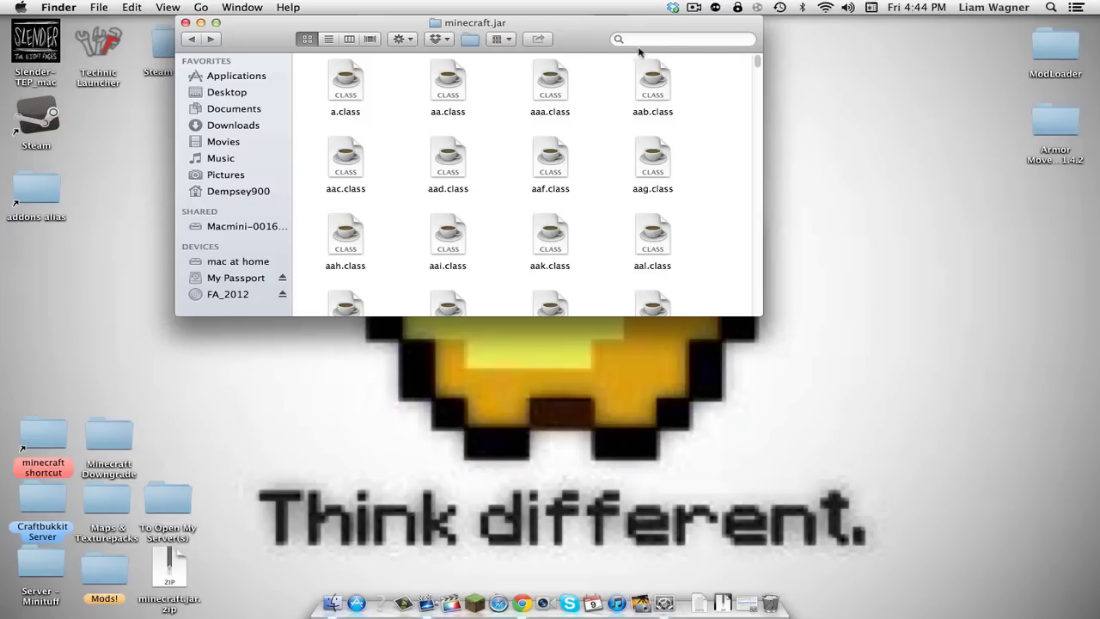
left_click(639, 39)
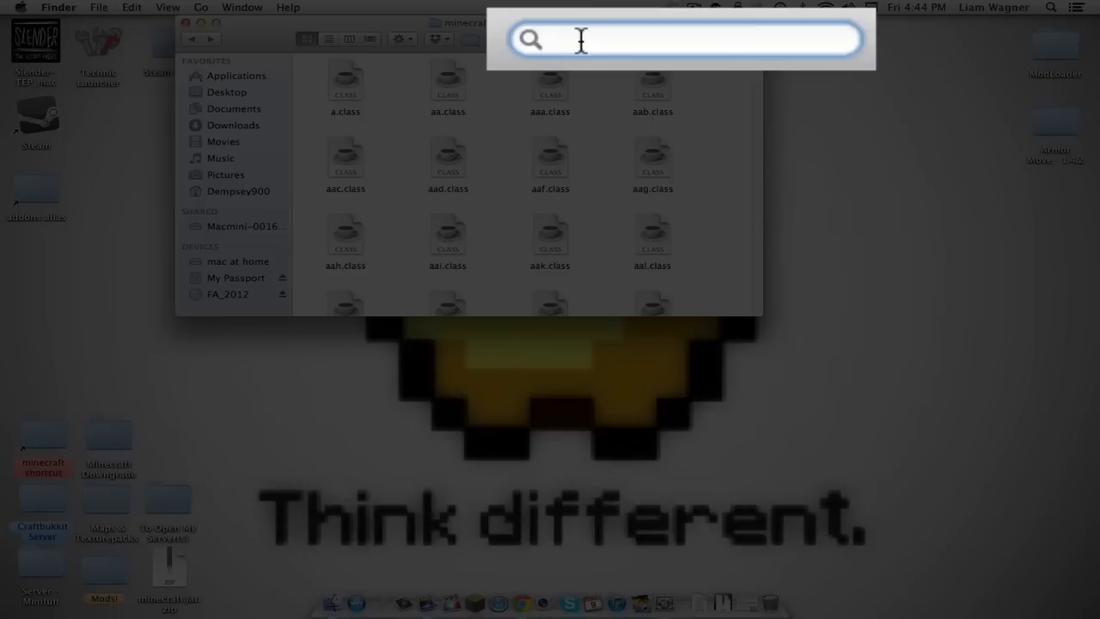
type("armor")
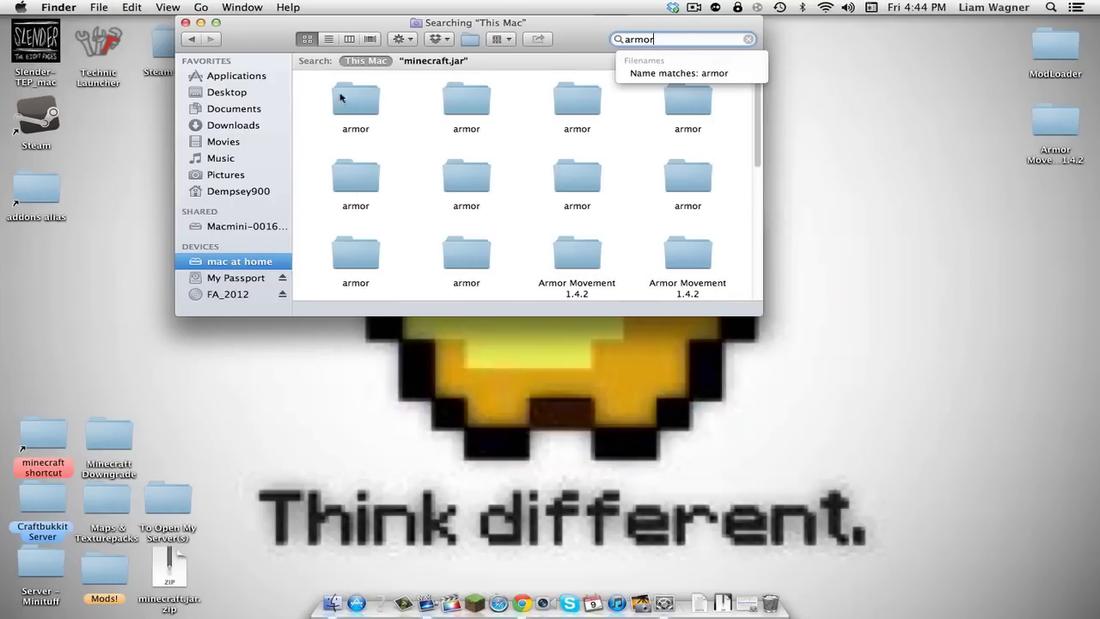
scroll(528, 177, "down", 2)
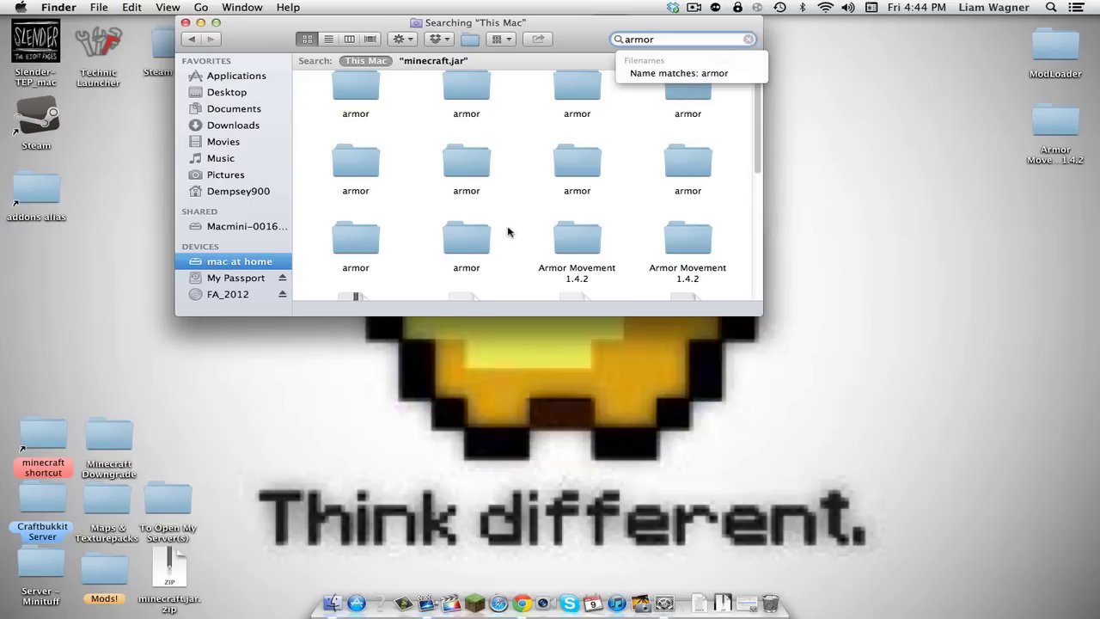
scroll(396, 191, "up", 2)
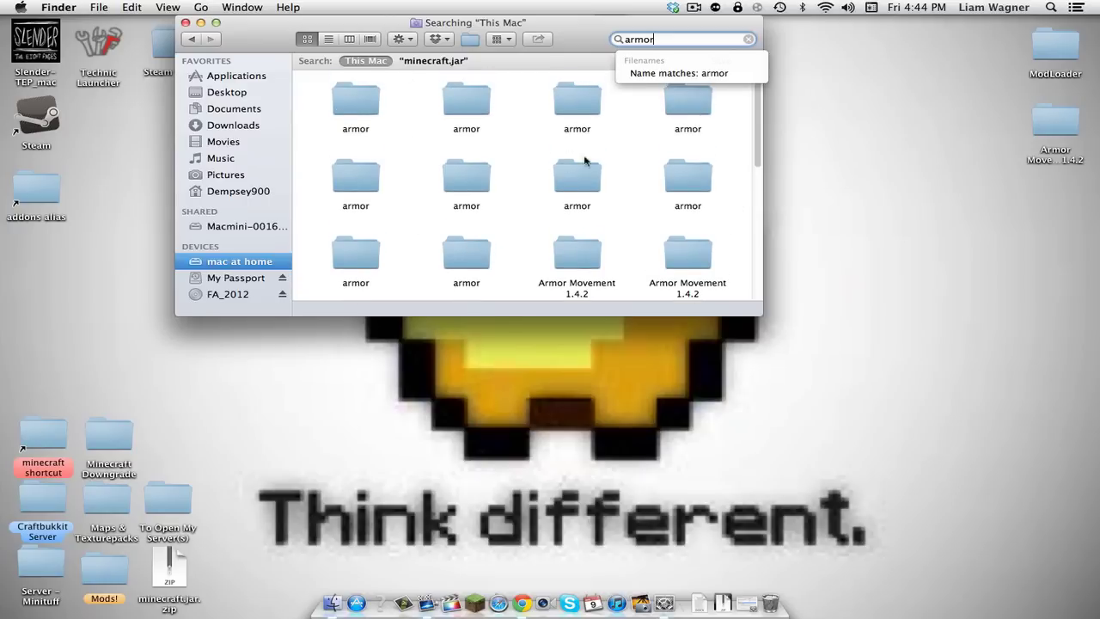
left_click(433, 61)
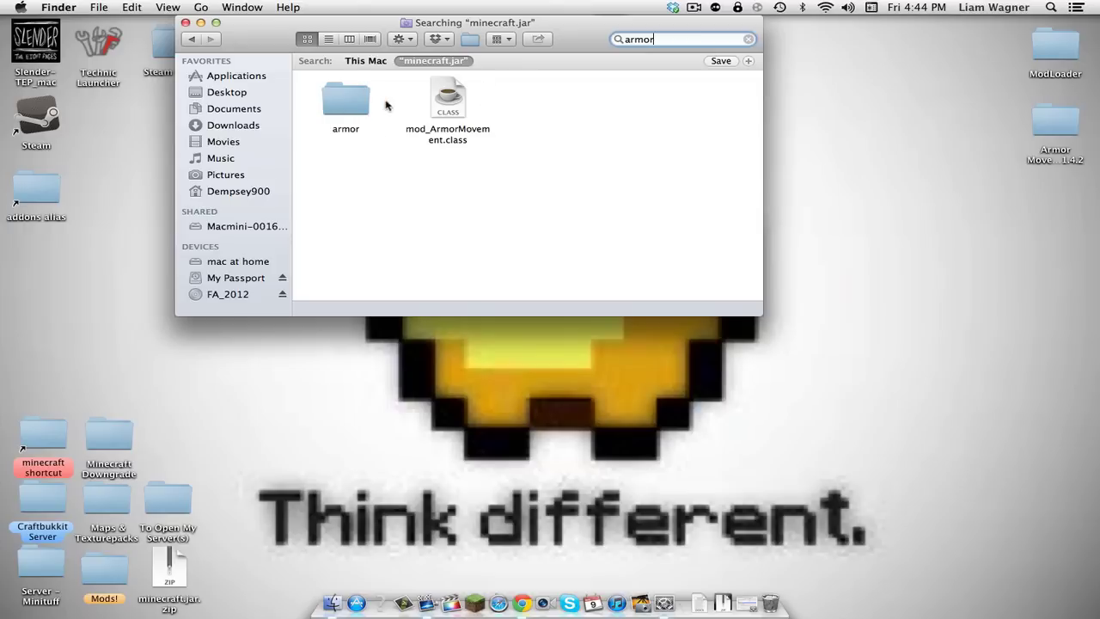
Open the armor folder found in minecraft.jar and look over its images
left_click(335, 103)
double_click(341, 101)
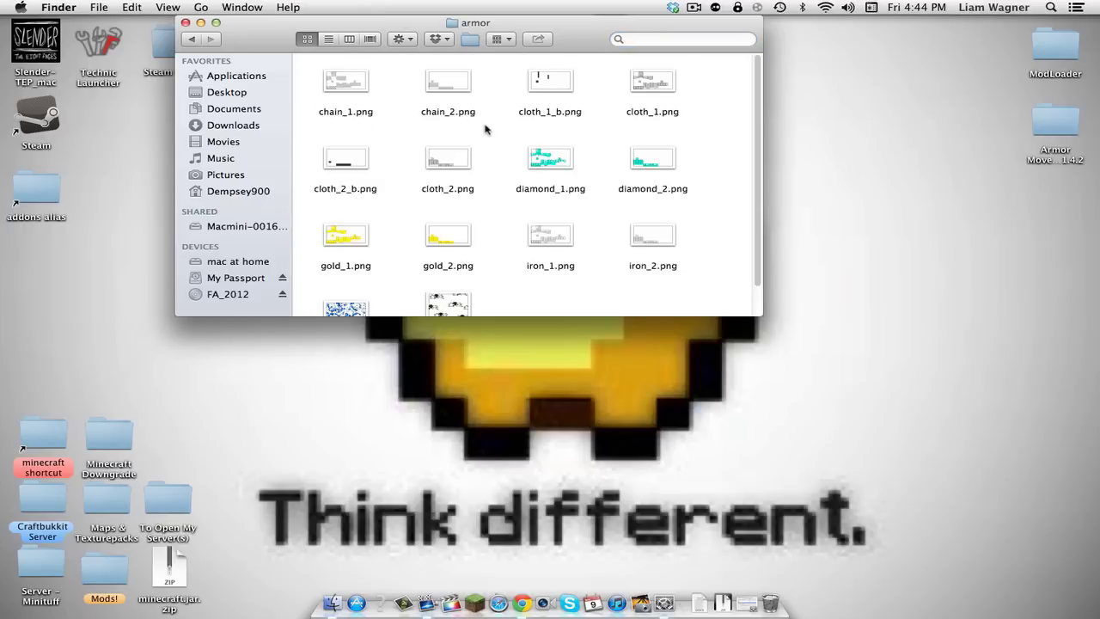
scroll(507, 131, "down", 2)
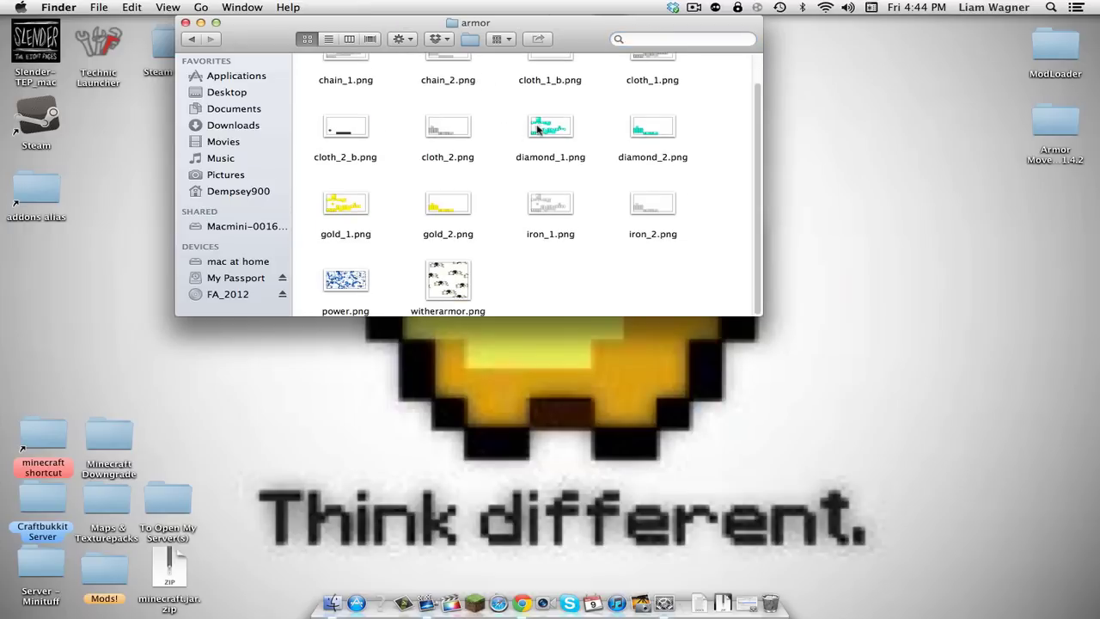
scroll(554, 157, "up", 2)
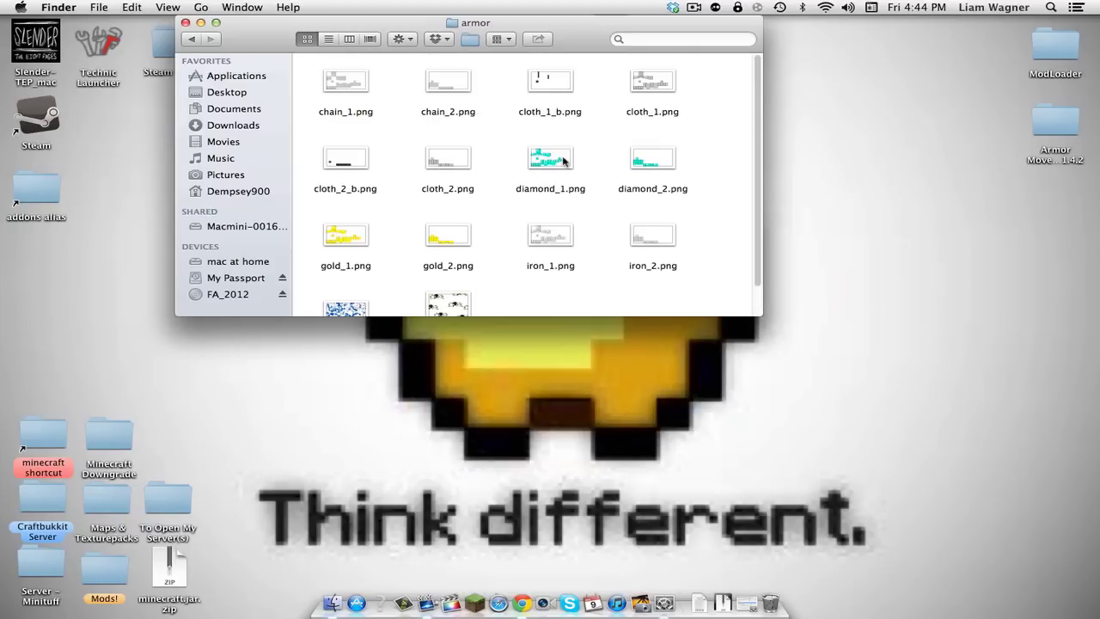
scroll(563, 160, "down", 2)
Paste the copied armor images into the minecraft.jar armor folder, replacing all files that have the same names
key("super+v")
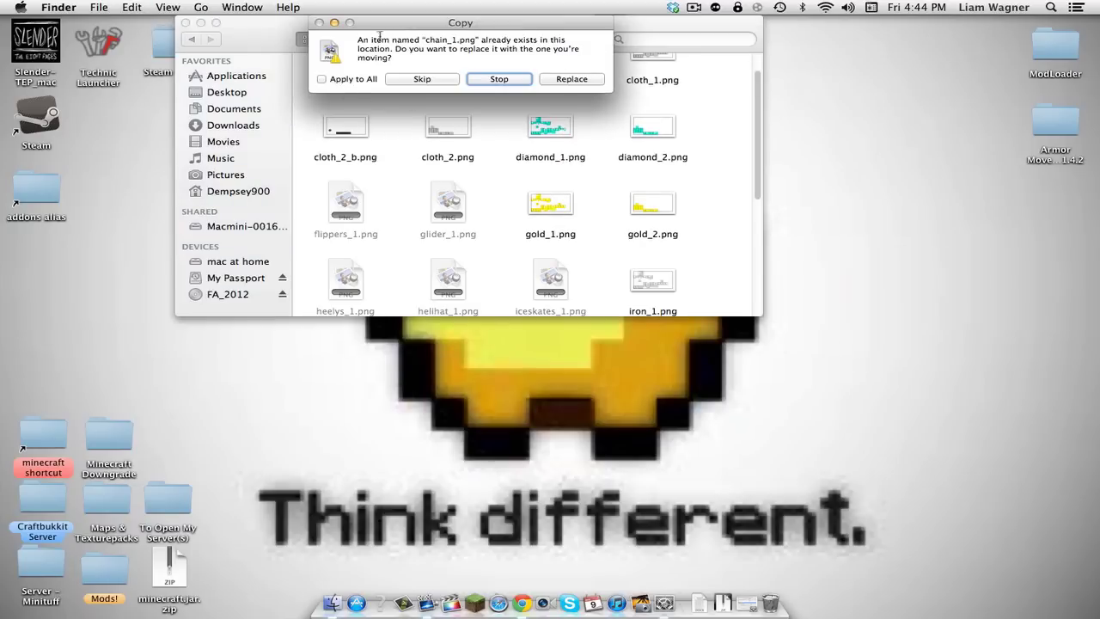
left_click(365, 80)
left_click(613, 79)
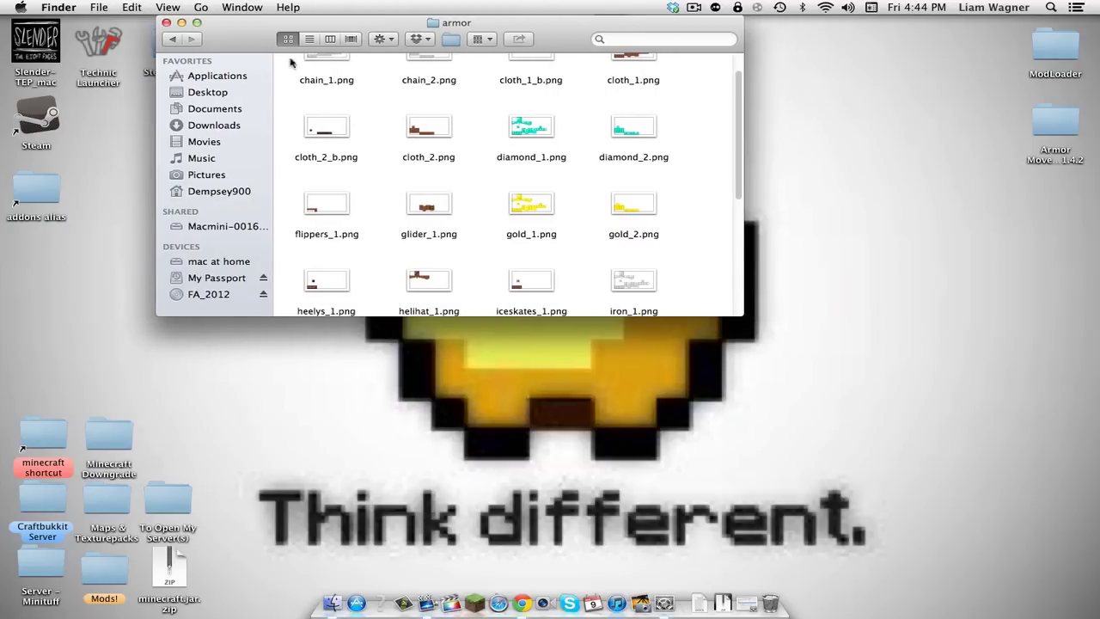
Go back from the armor folder to the main minecraft folder and close its window
left_click(176, 39)
left_click(171, 40)
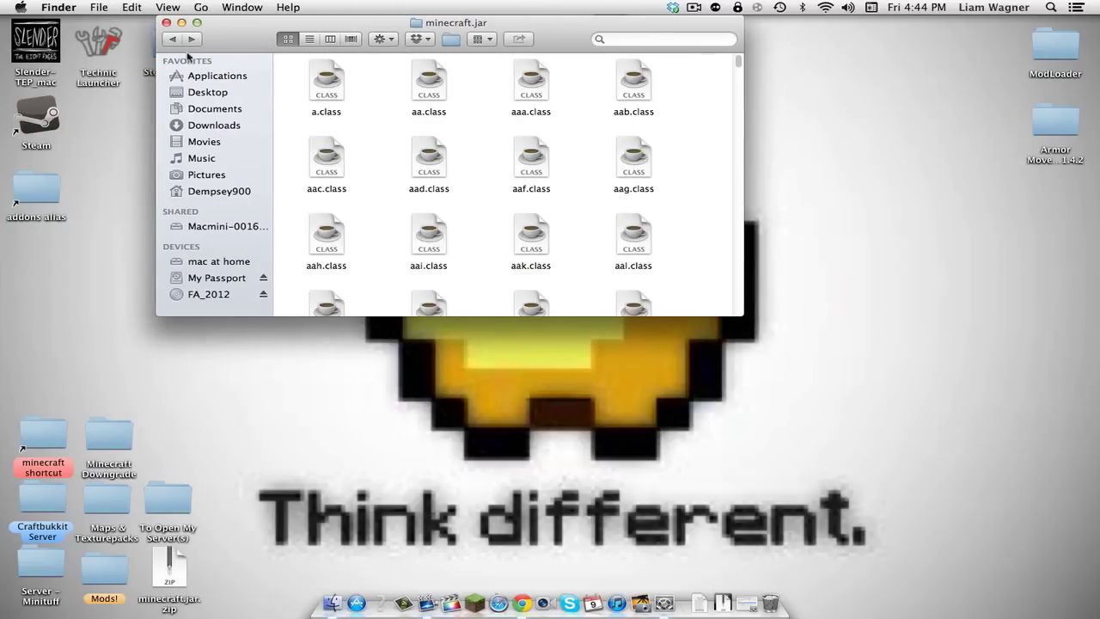
left_click(170, 39)
left_click(171, 39)
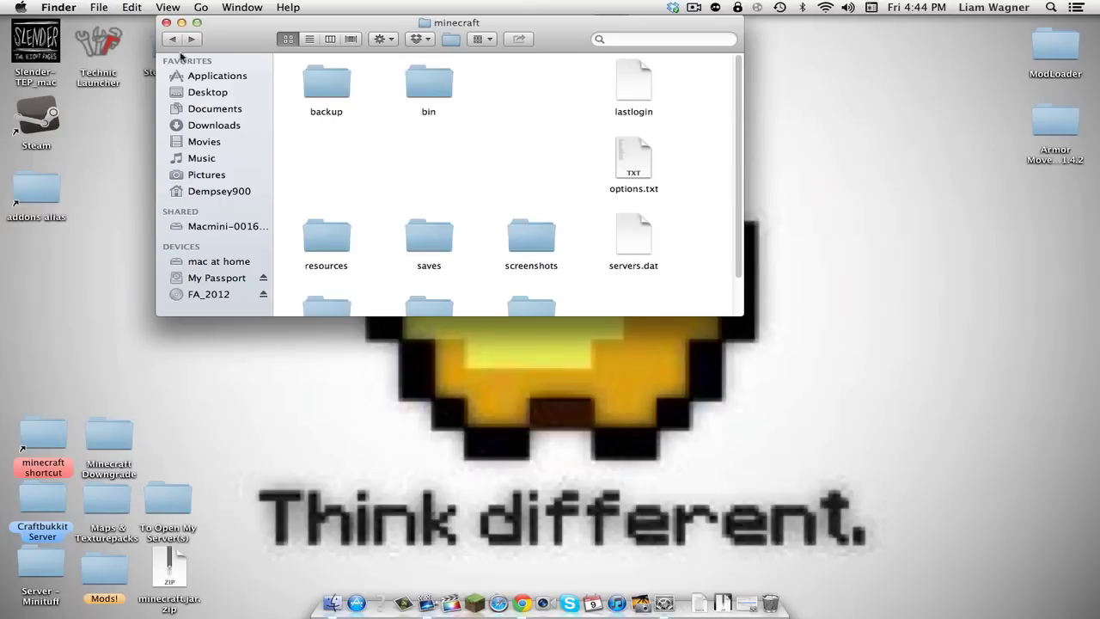
left_click(166, 23)
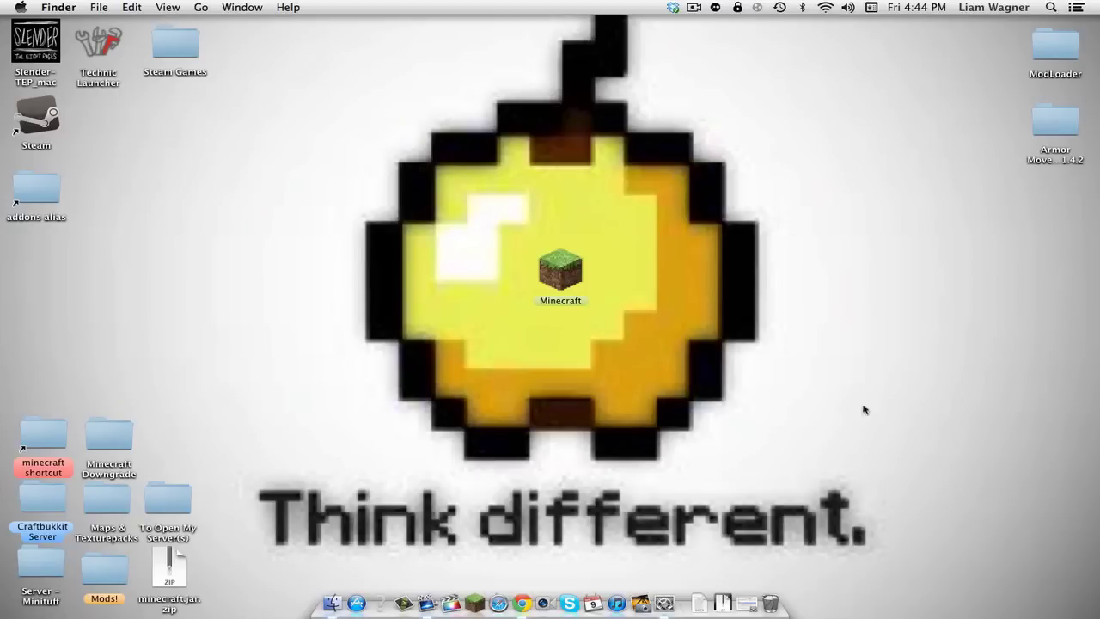
Launch Minecraft and move the ModLoader and Armor Movement 1.4.2 folders from the desktop into the Mods! folder
left_click(477, 571)
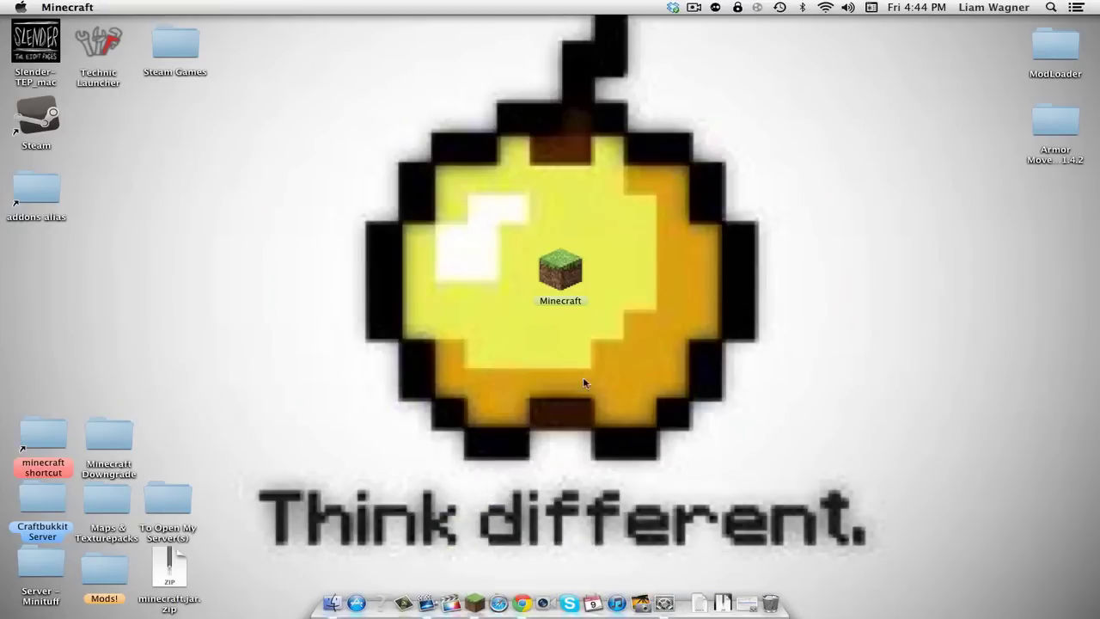
left_click_drag(1091, 338, 104, 569)
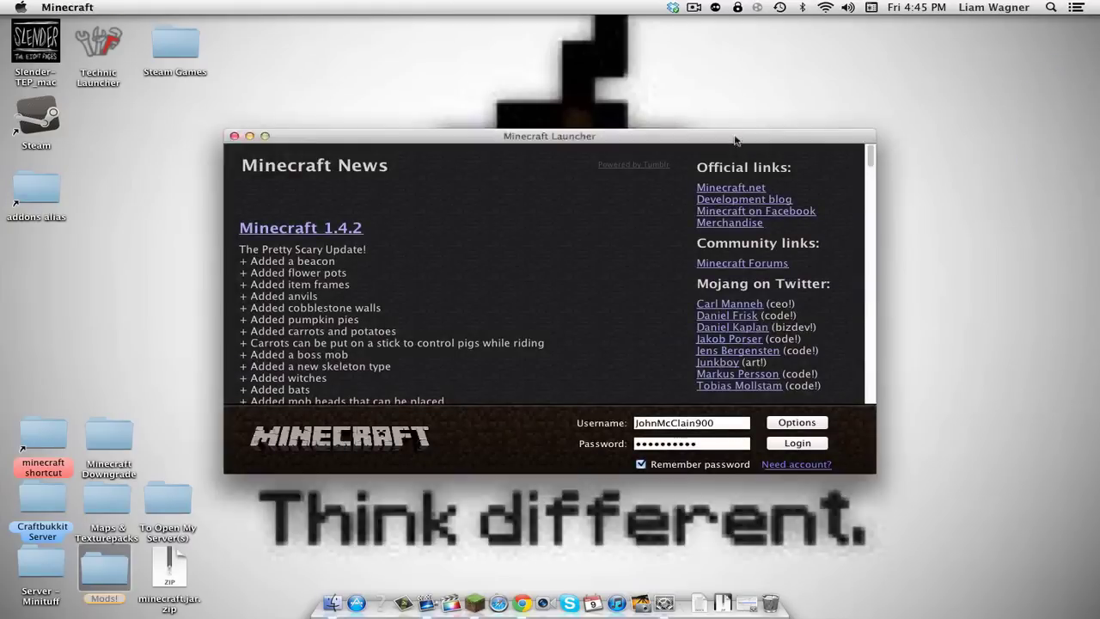
Log in with the remembered account to start the game and move its window up to the desktop's upper edge
key("Return")
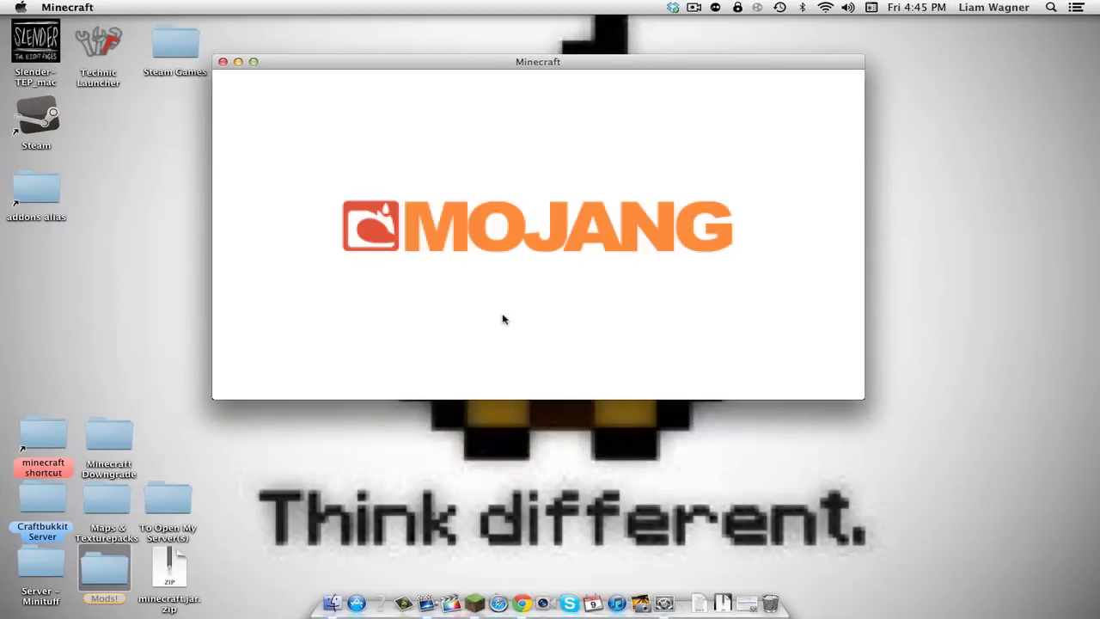
left_click_drag(519, 65, 489, 26)
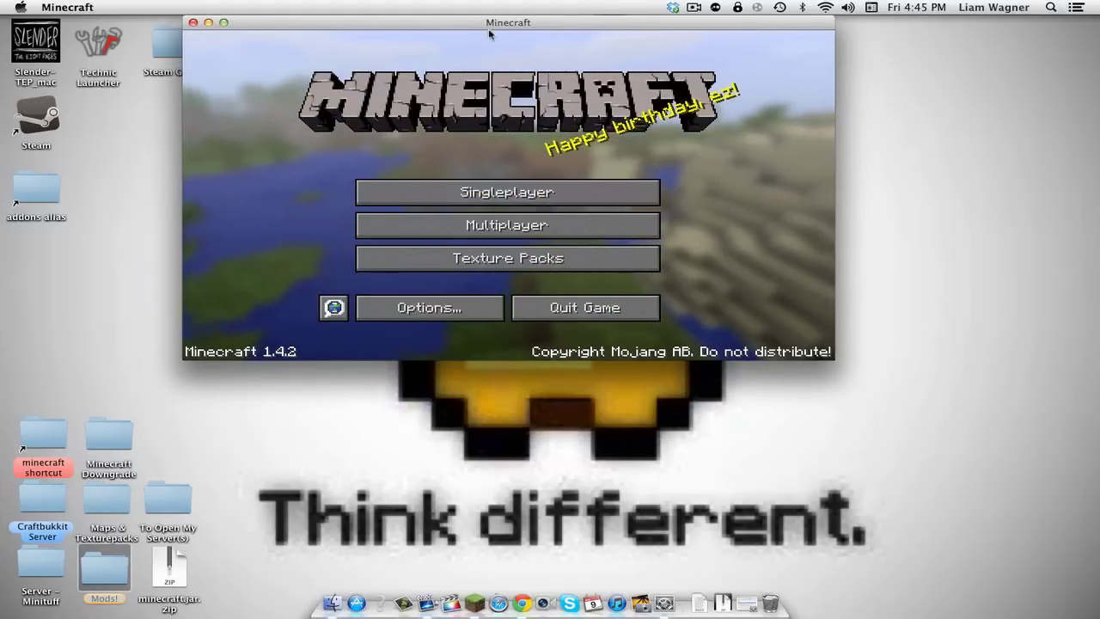
mouse_move(554, 7)
left_mouse_down()
mouse_move(593, 9)
mouse_move(541, 8)
mouse_move(567, 8)
left_mouse_up()
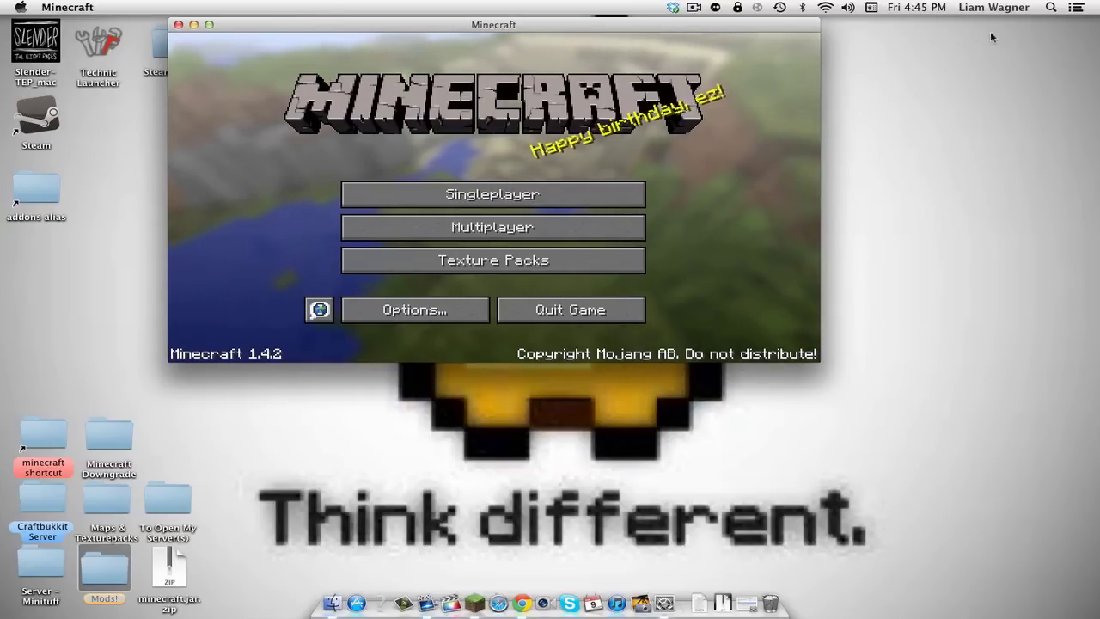
left_click(695, 6)
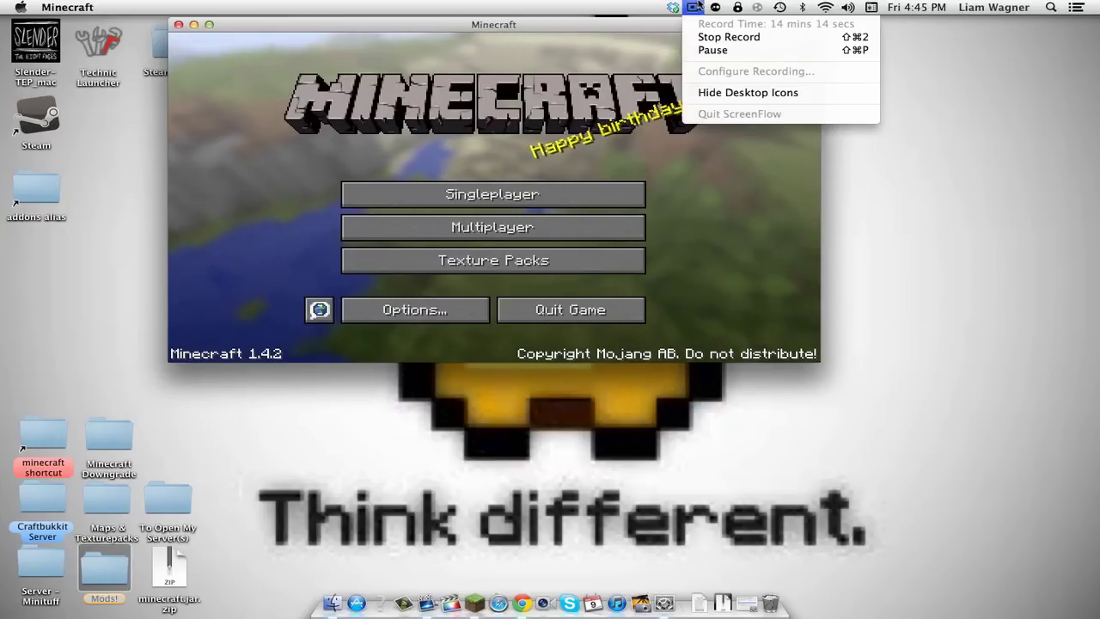
left_click(730, 51)
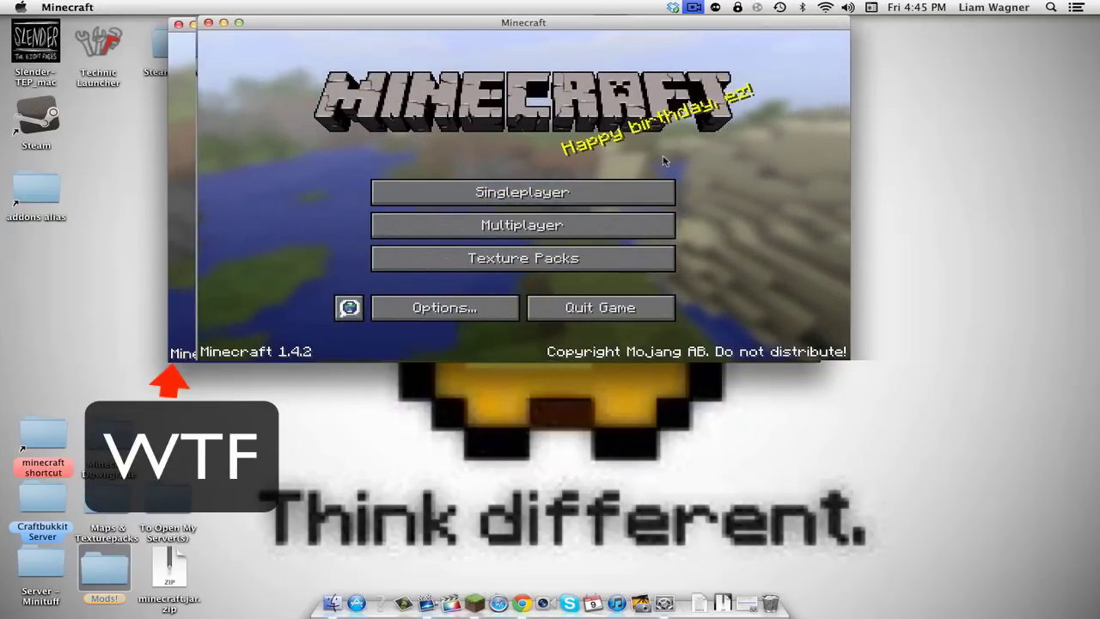
Reposition the game window and open the singleplayer world named Legit World
left_click_drag(522, 17, 508, 17)
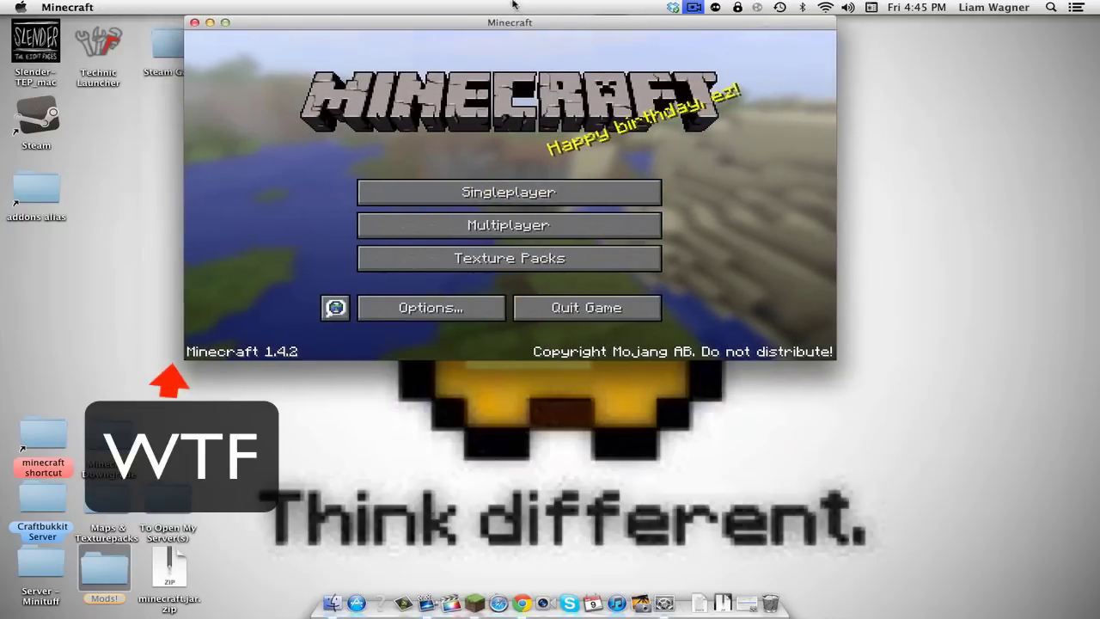
left_click(514, 201)
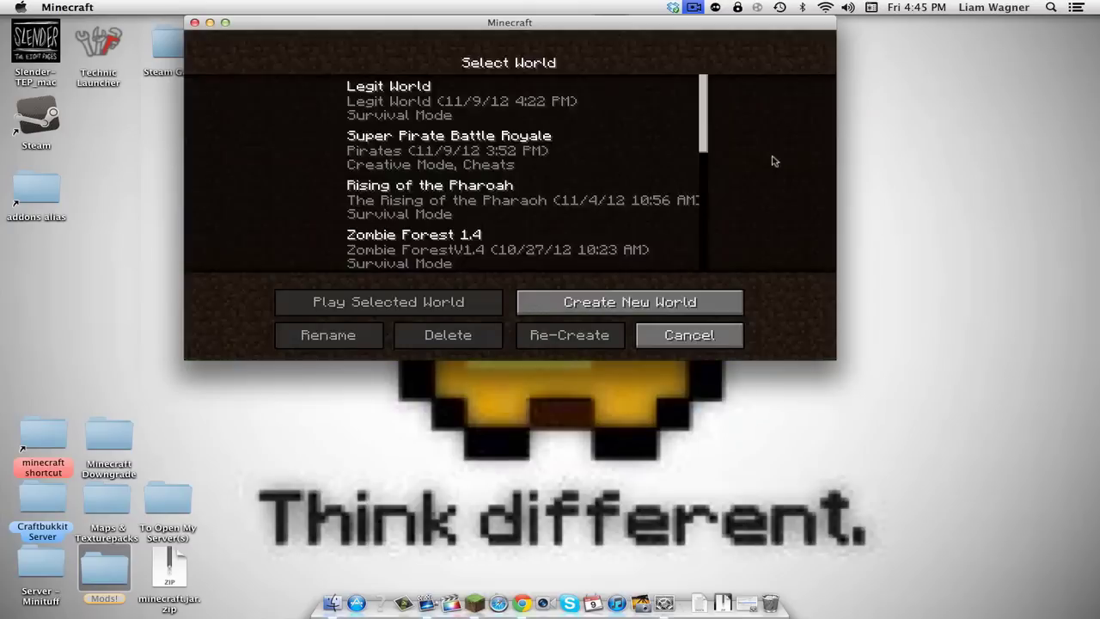
double_click(429, 110)
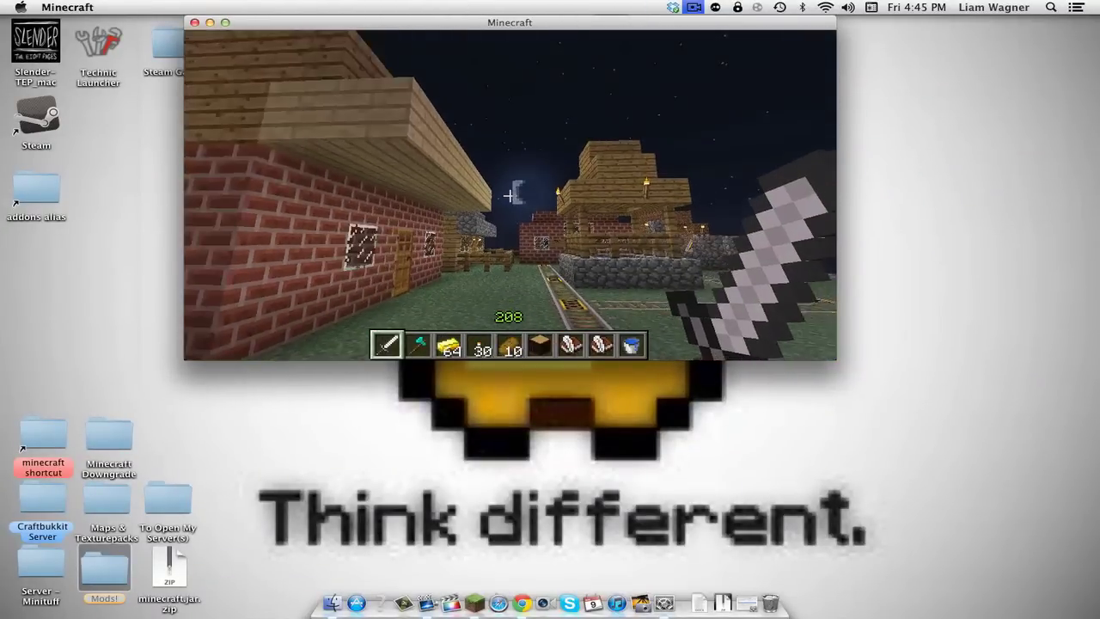
Open the inventory and look for the mod's new armor in the full item list and the Combat category
key("e")
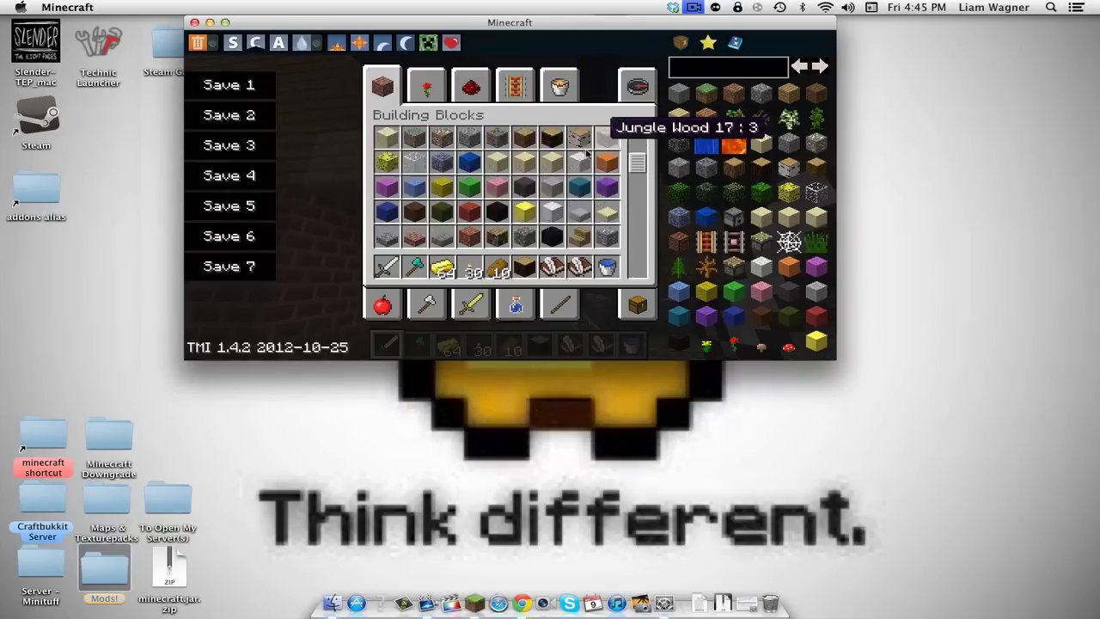
scroll(601, 147, "down", 1)
scroll(729, 258, "down", 1)
scroll(728, 258, "down", 3)
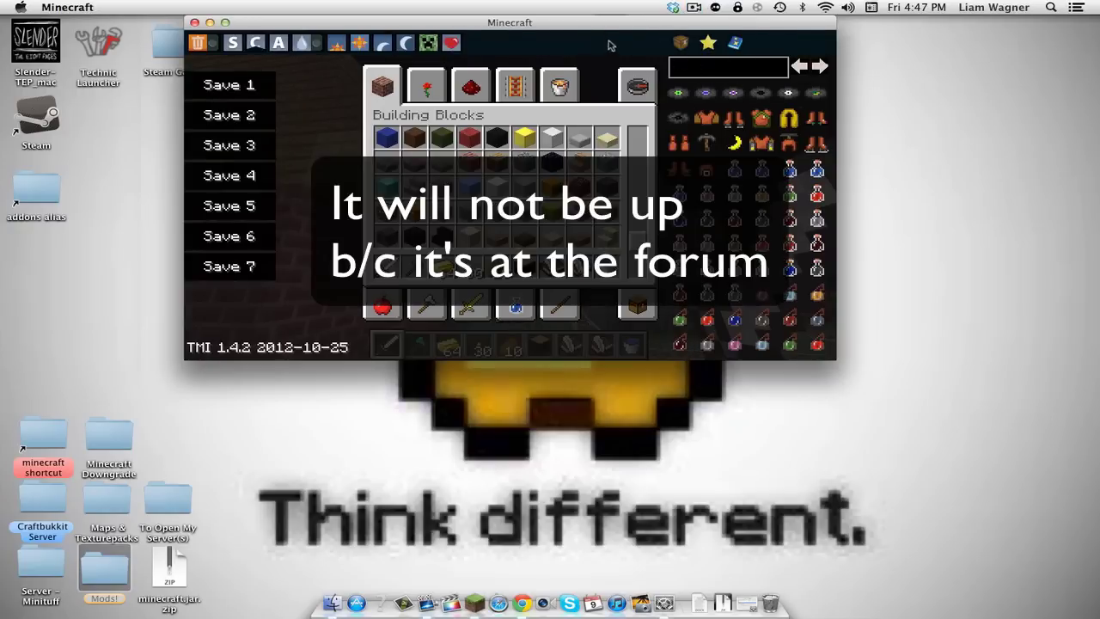
left_click_drag(625, 25, 588, 27)
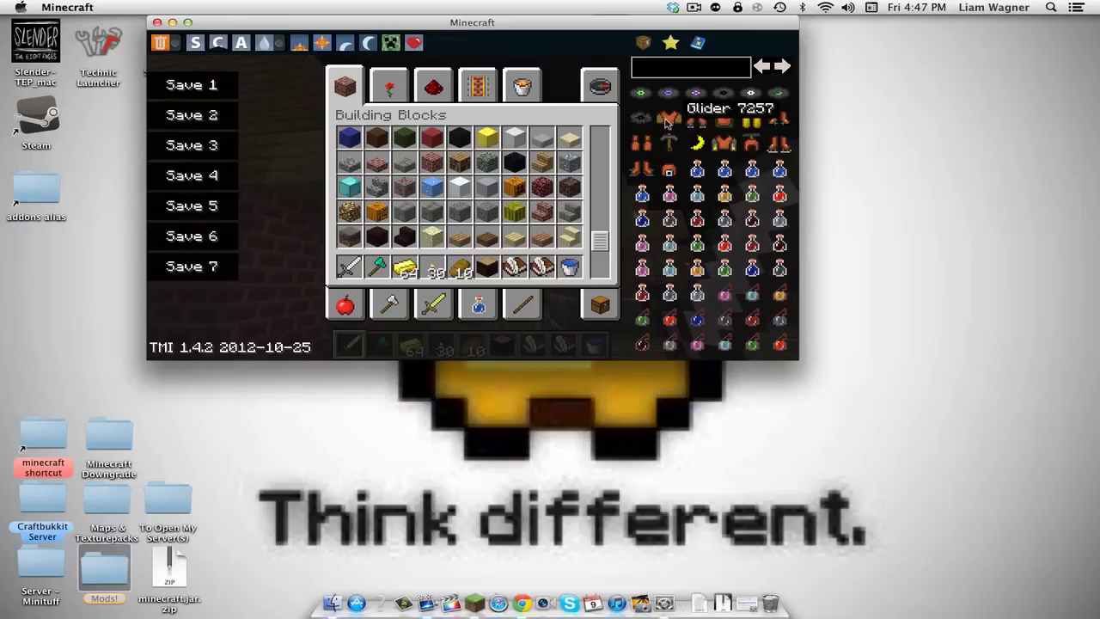
scroll(683, 131, "up", 5)
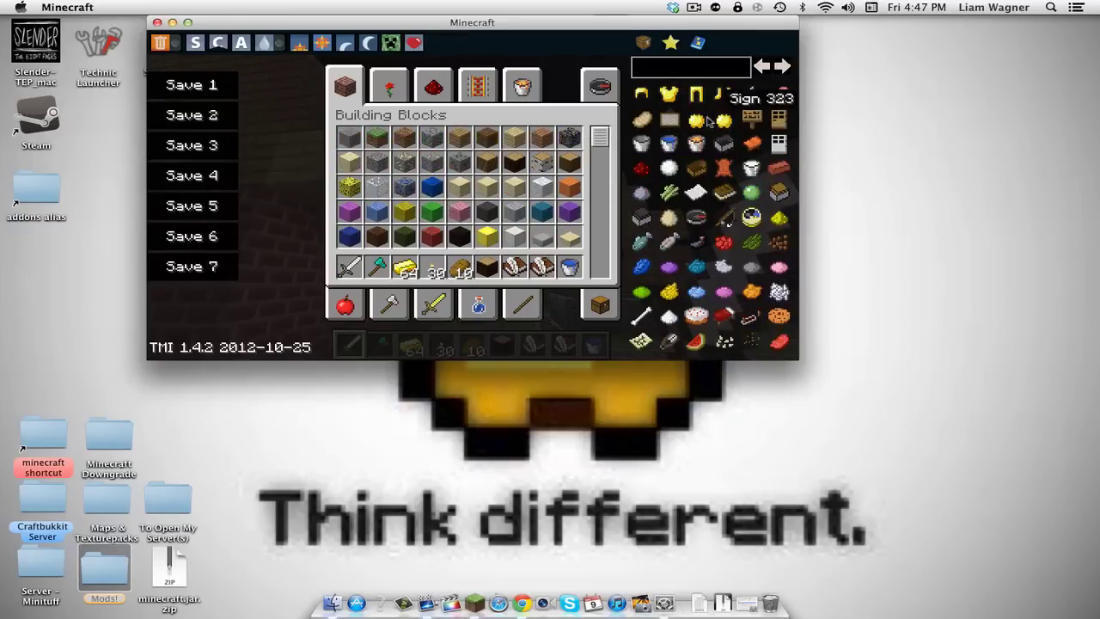
scroll(698, 129, "down", 5)
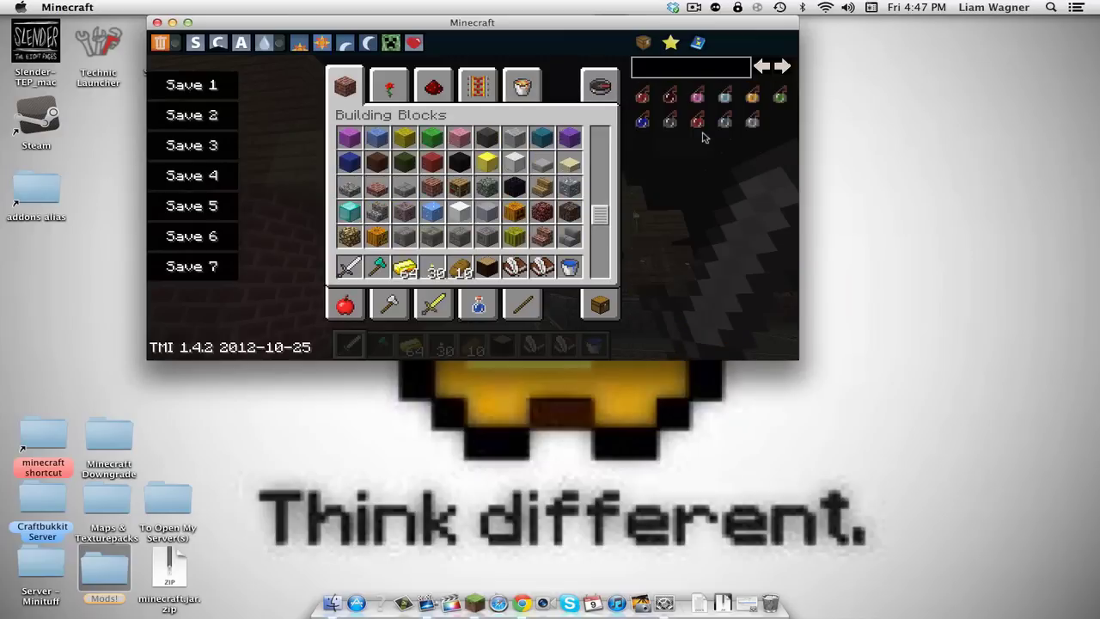
scroll(703, 137, "up", 1)
left_click(433, 303)
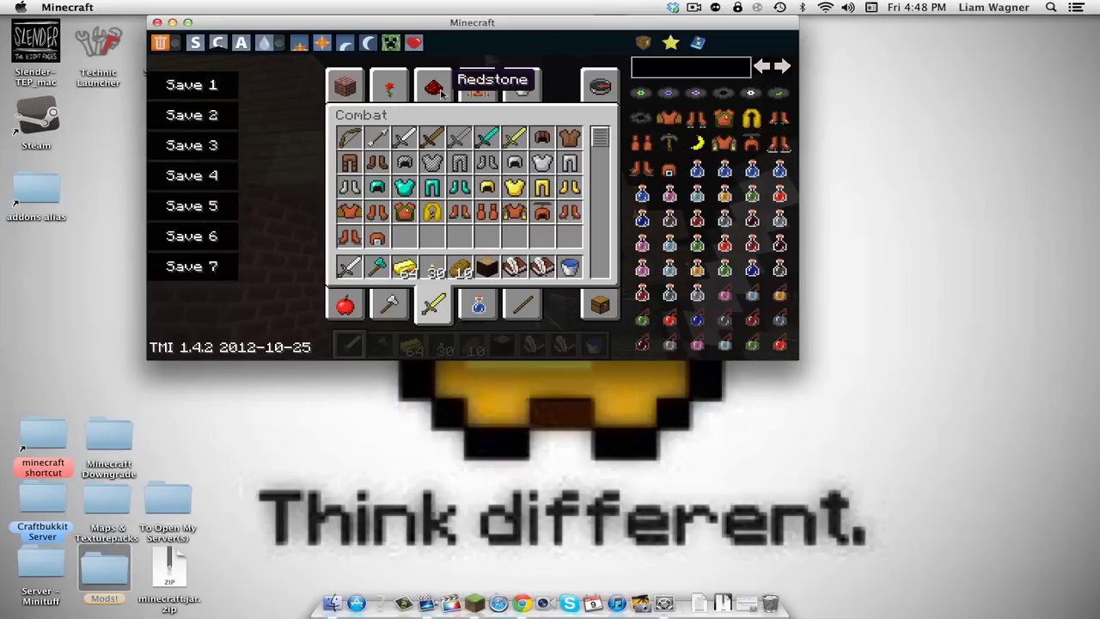
Close the inventory, save and quit the world to the title, and quit the game
key("e")
key("Escape")
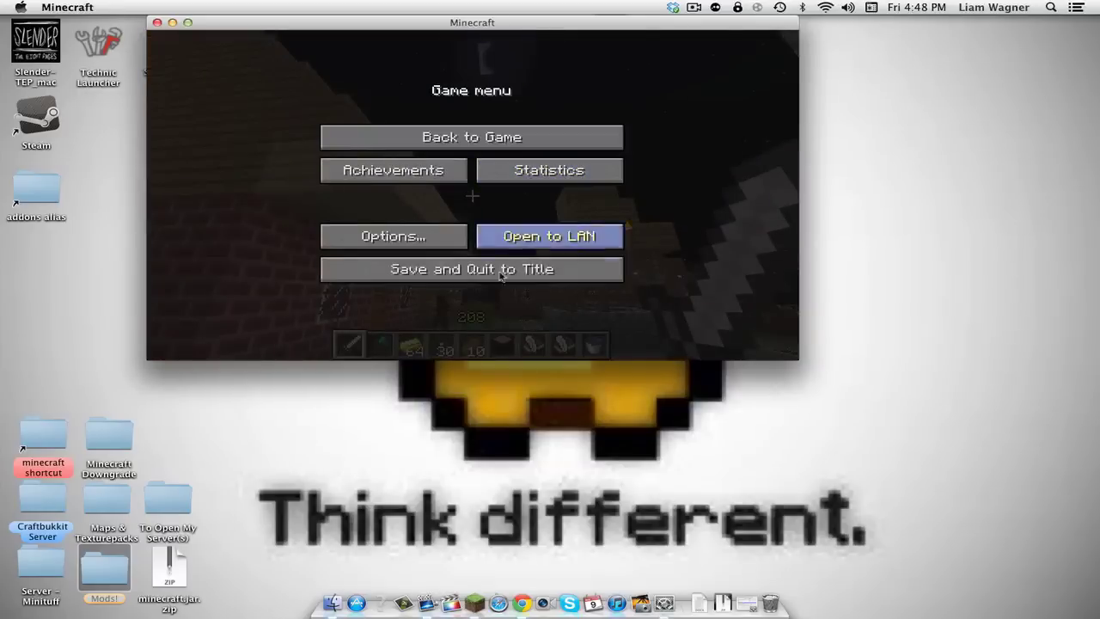
left_click(489, 270)
left_click(601, 307)
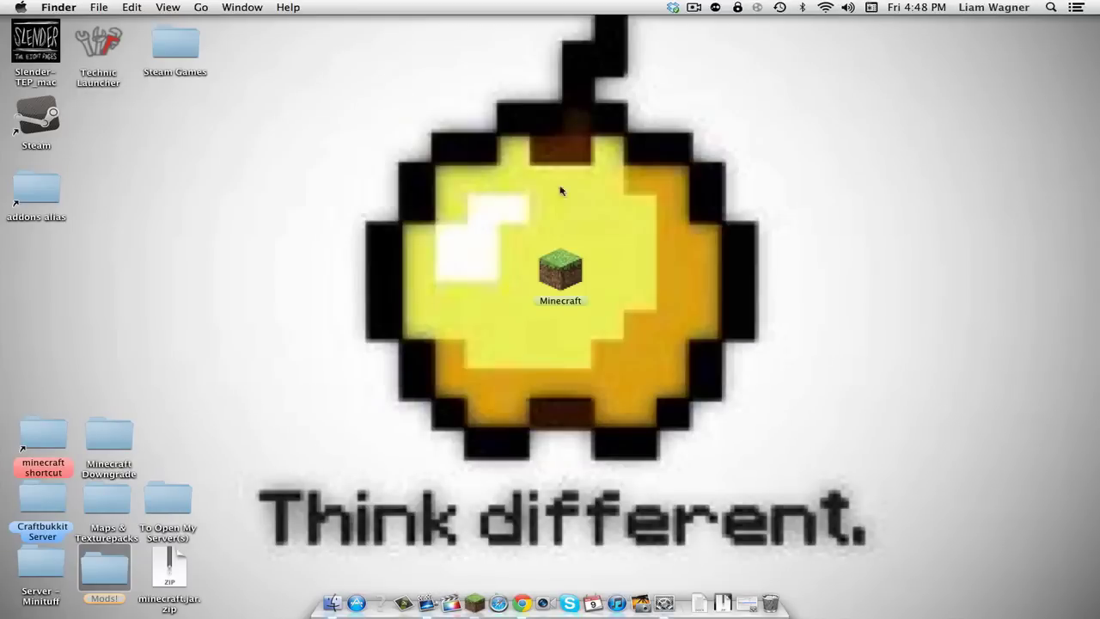